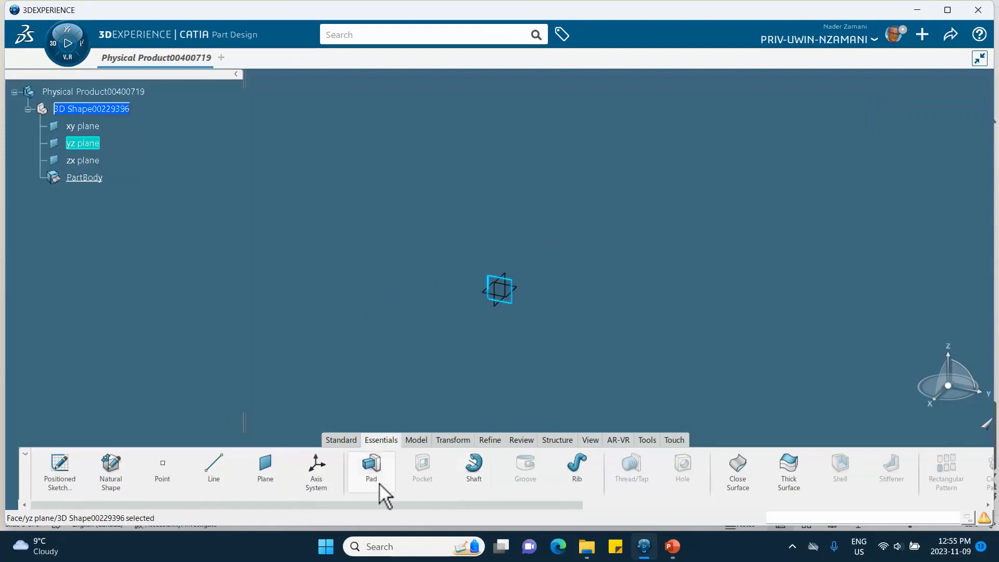
# Step: Start a positioned sketch on the yz plane and draw a centered rectangle about the origin
pyautogui.click(60, 467)
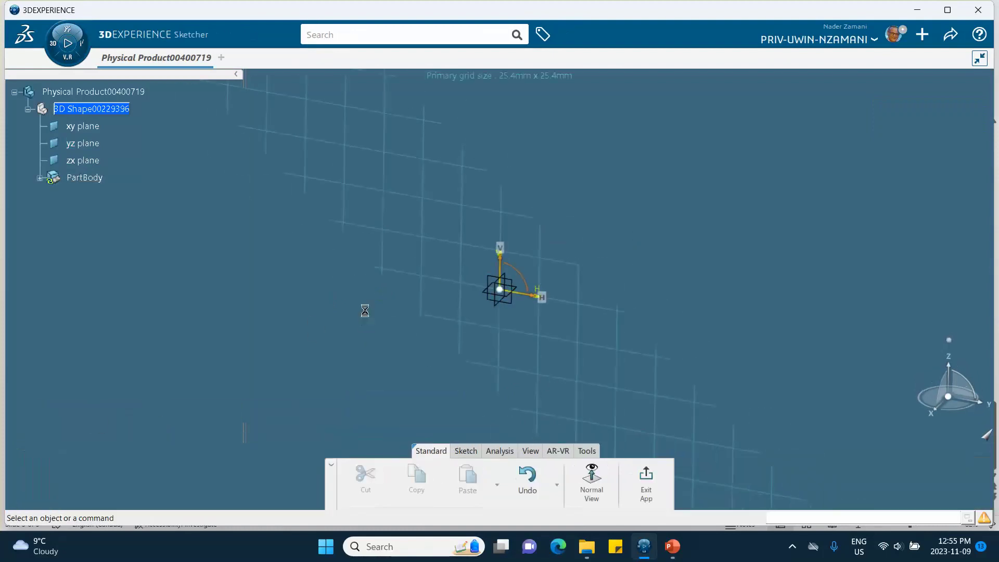
pyautogui.click(464, 451)
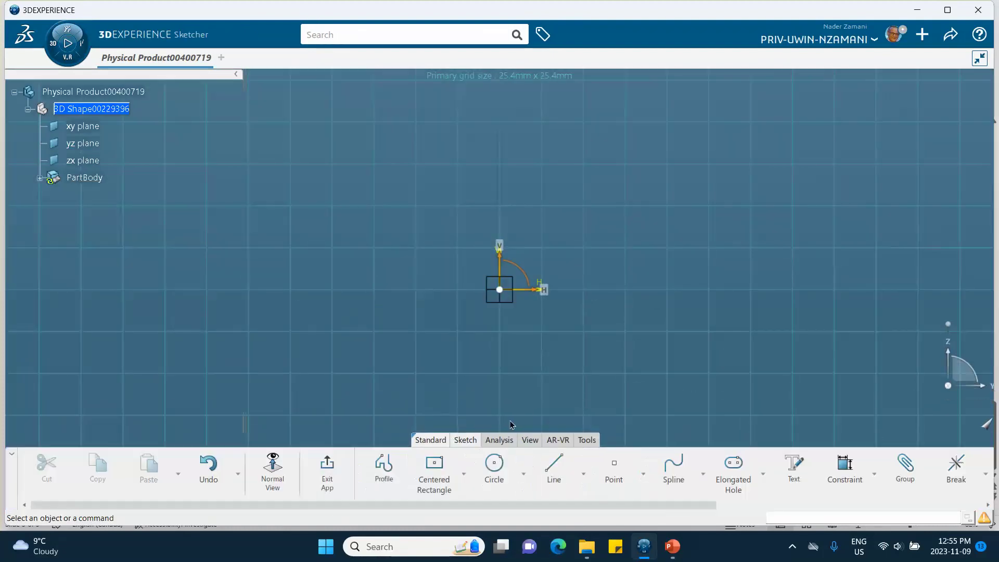
pyautogui.click(434, 468)
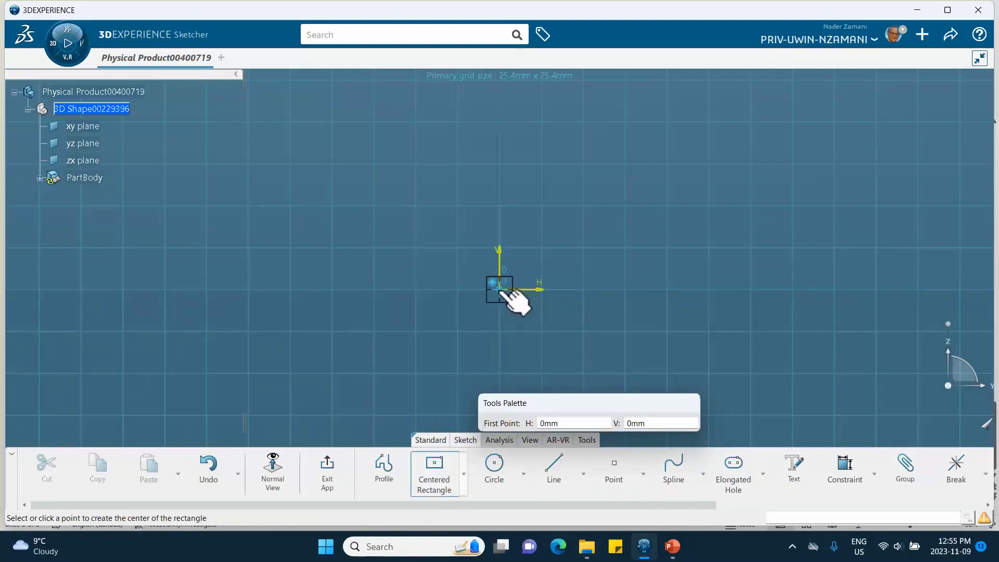
pyautogui.click(499, 289)
pyautogui.click(685, 363)
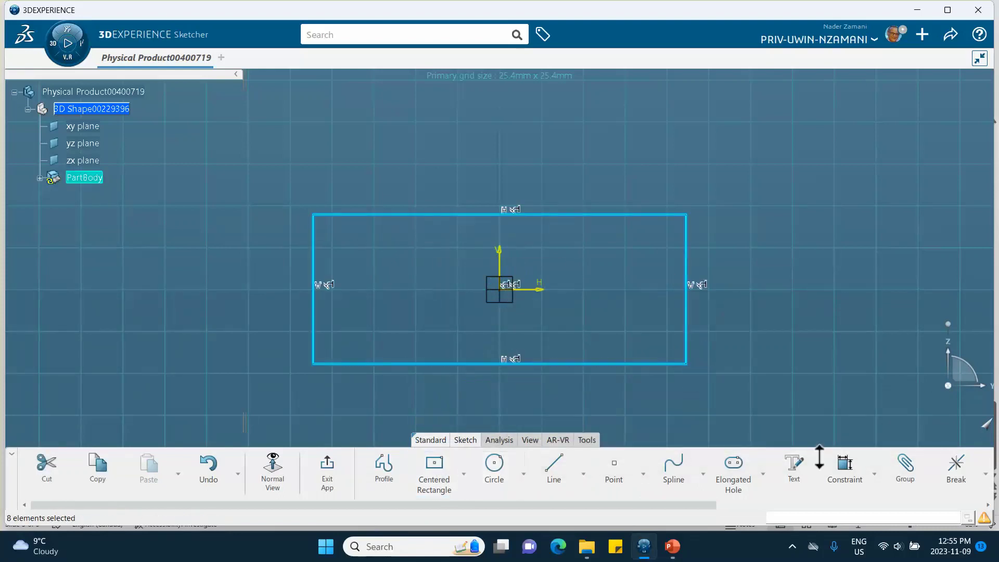
# Step: Constrain the rectangle's horizontal length to 140 mm and its vertical height to 80 mm
pyautogui.click(843, 468)
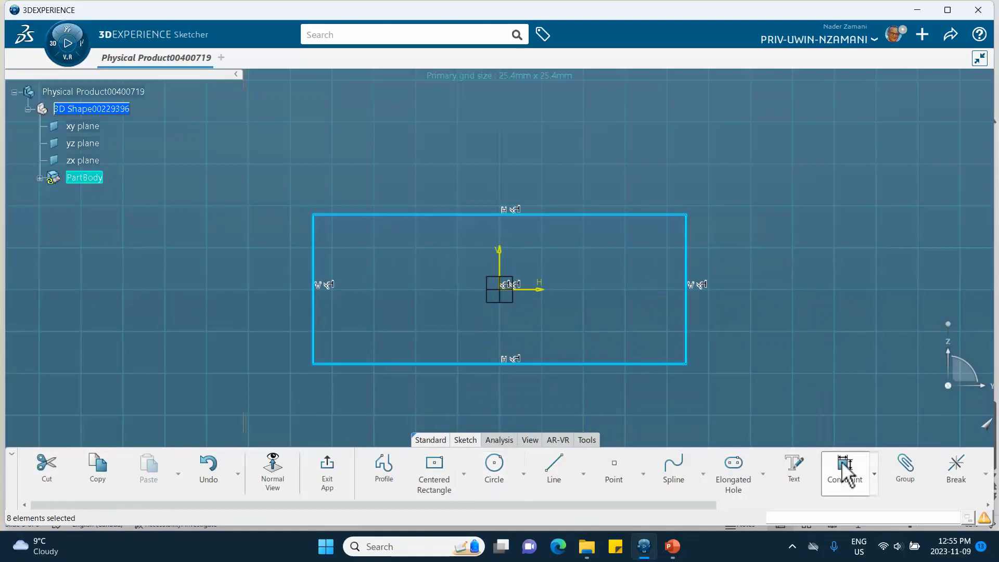
pyautogui.click(598, 216)
pyautogui.click(597, 172)
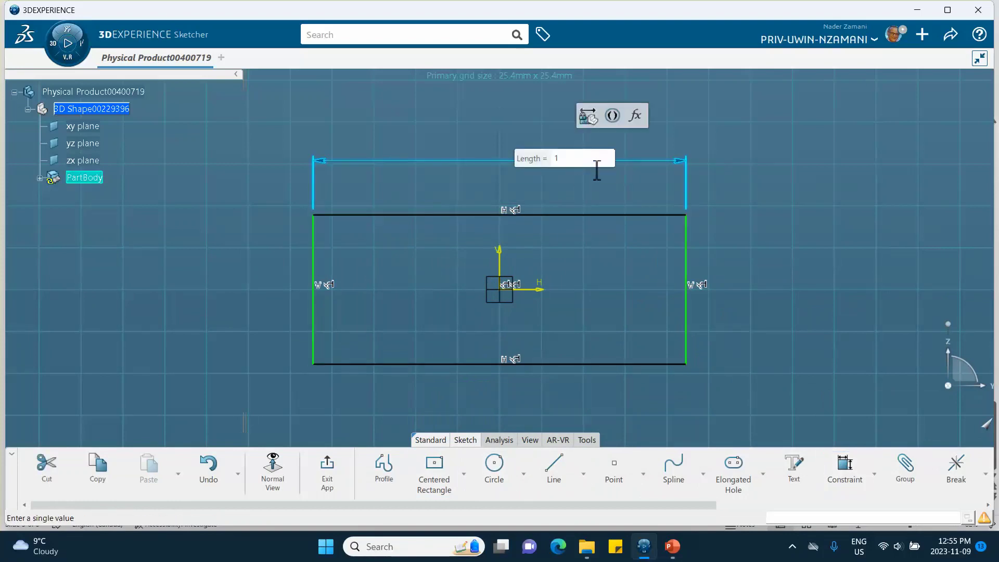
pyautogui.press('Return')
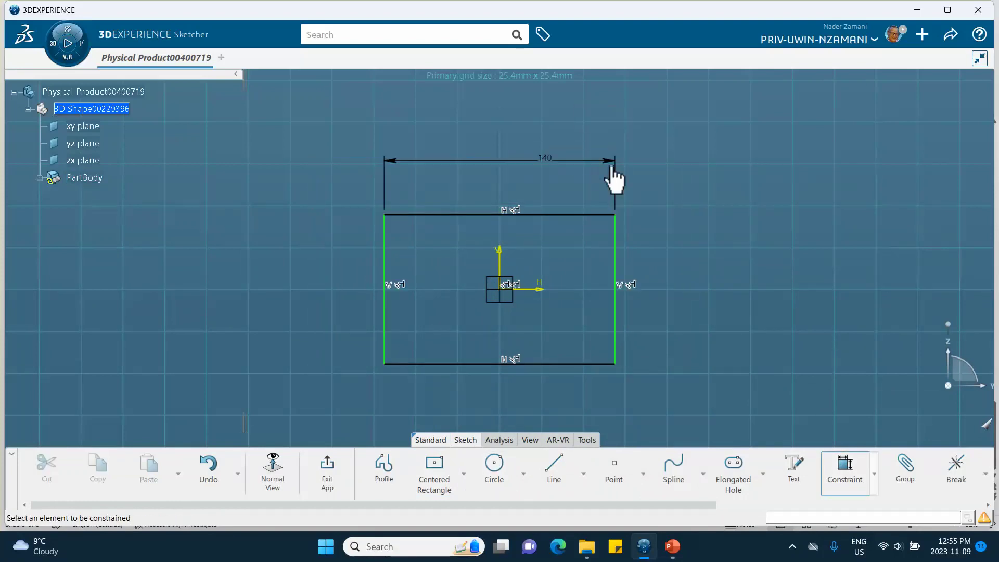
pyautogui.click(614, 258)
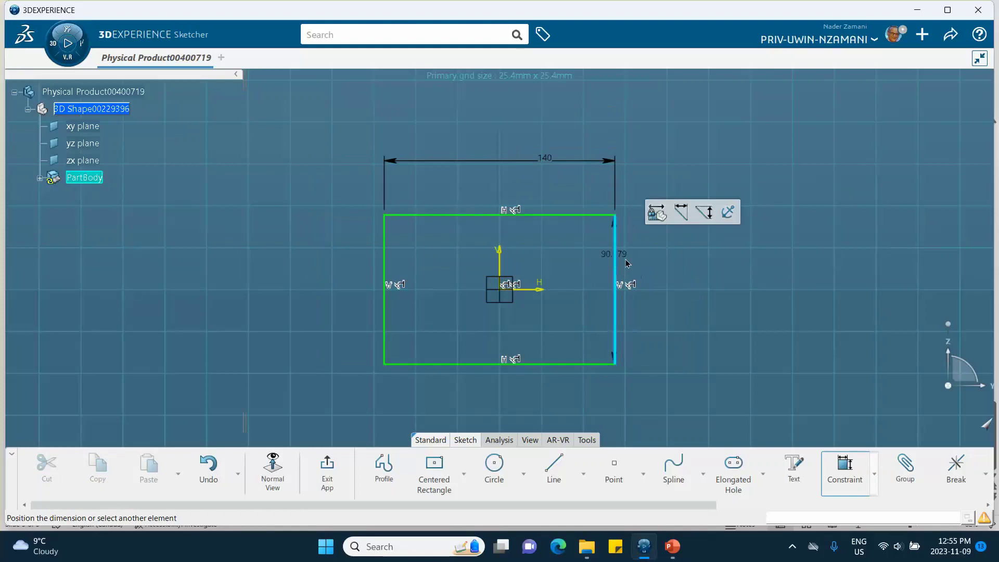
pyautogui.click(695, 281)
pyautogui.write('8')
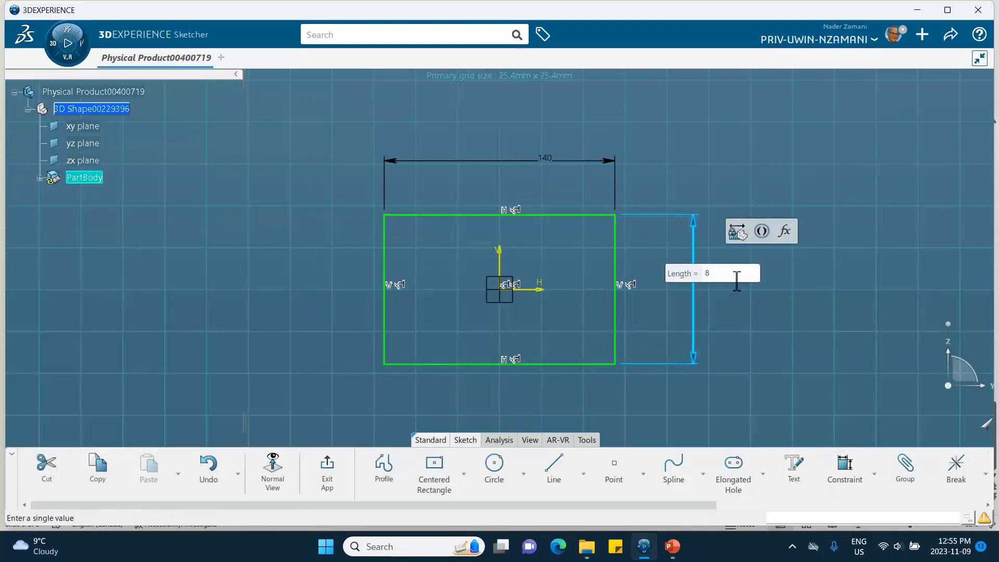
pyautogui.write('0')
pyautogui.press('Return')
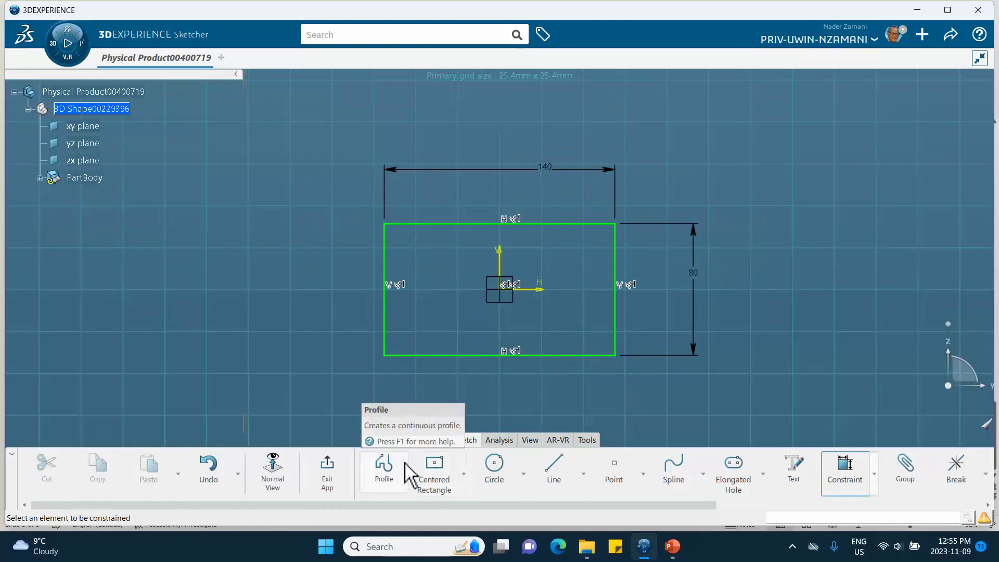
# Step: Exit the sketch and extrude the rectangle as a pad with a first limit length of 20 mm
pyautogui.click(327, 470)
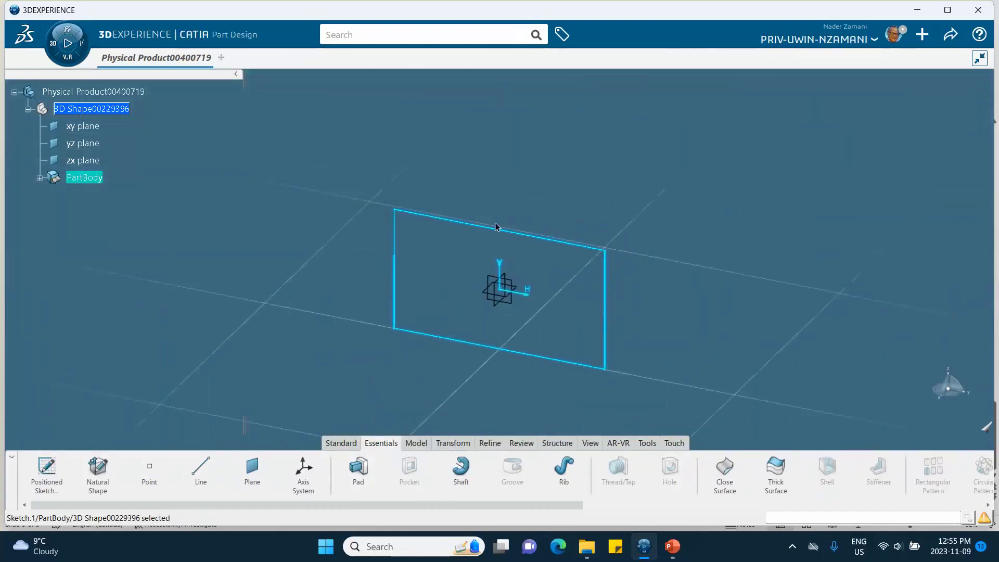
pyautogui.click(358, 468)
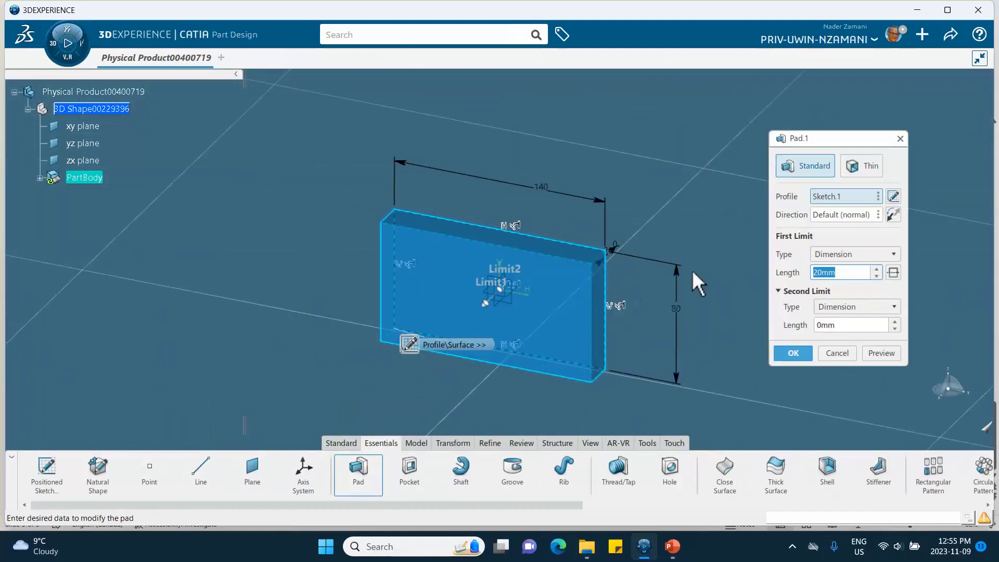
pyautogui.click(796, 355)
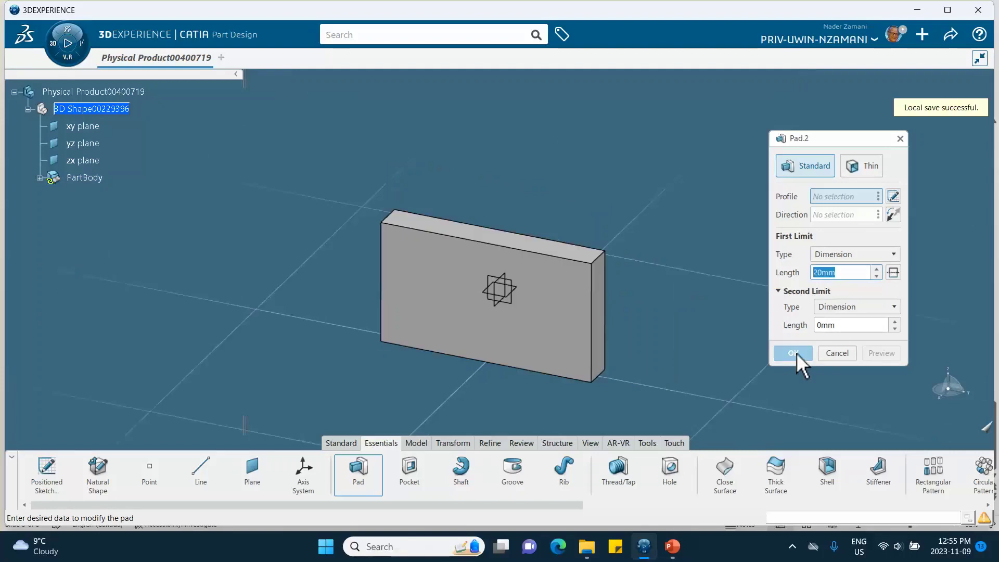
# Step: Edit the pad so that it extends symmetrically on both sides of the sketch plane
pyautogui.doubleClick(535, 323)
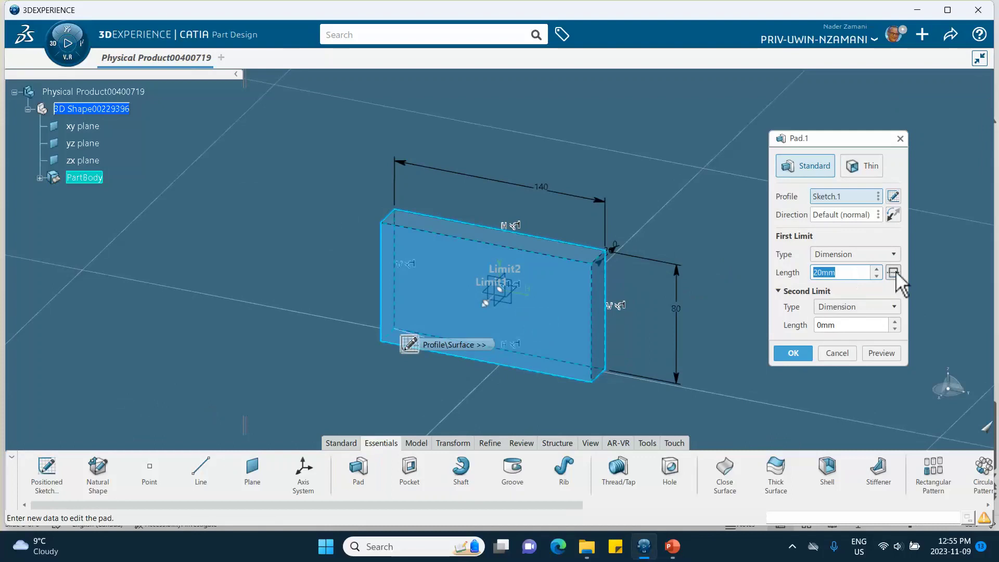
pyautogui.click(894, 272)
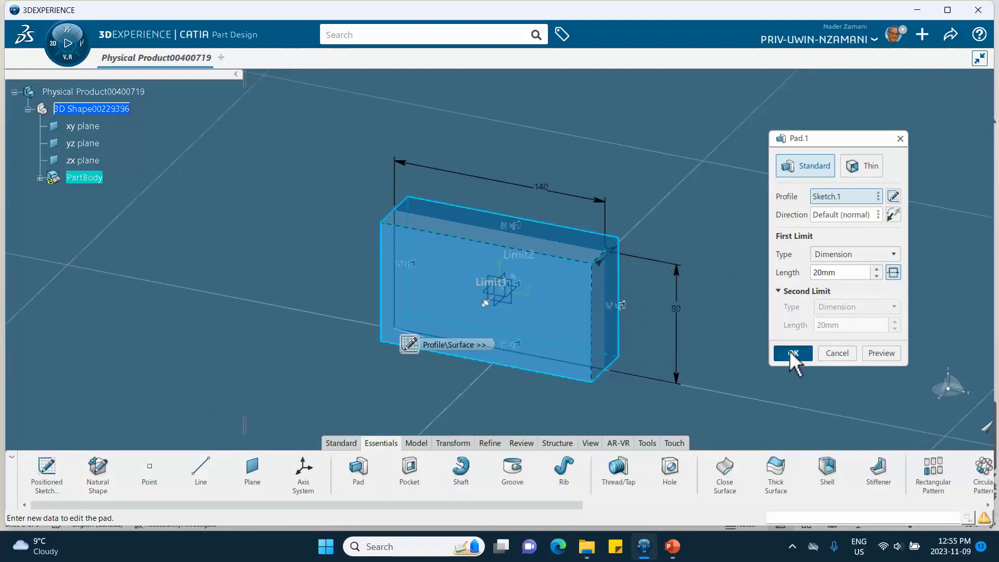
pyautogui.click(791, 354)
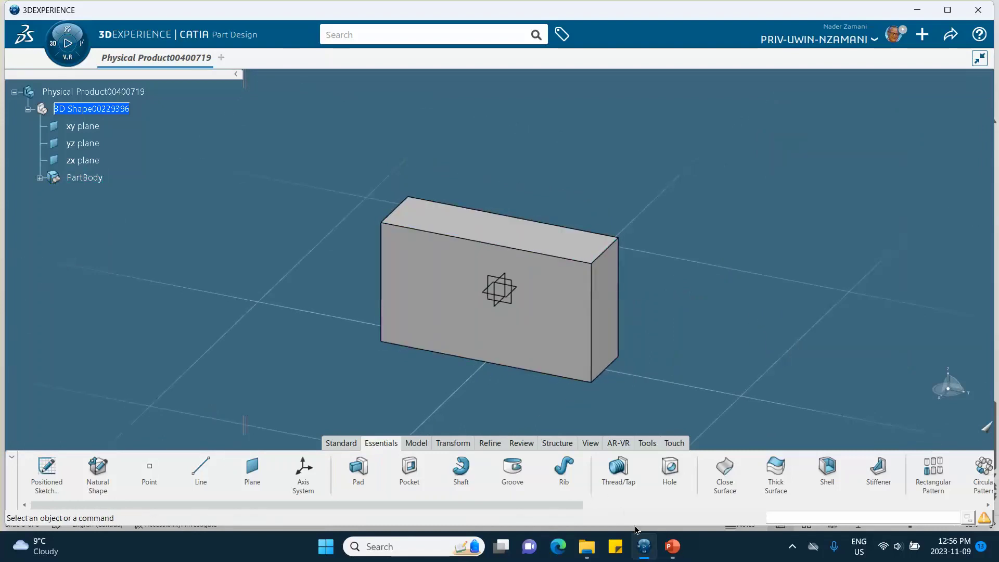
# Step: Check the reference slide in PowerPoint, return to CATIA, and set the symmetric pad's length to 10 mm
pyautogui.click(670, 546)
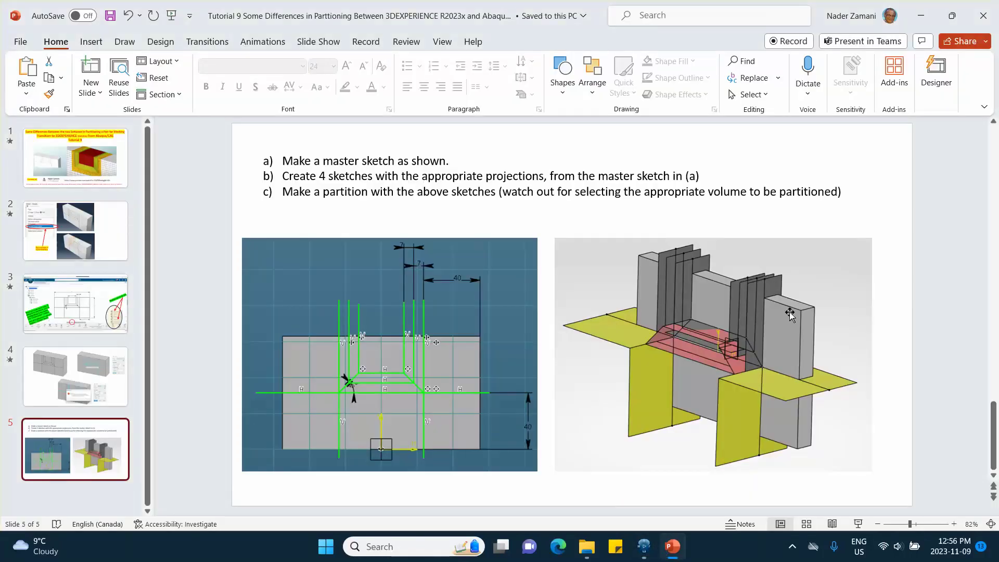
pyautogui.hotkey('alt', 'Tab')
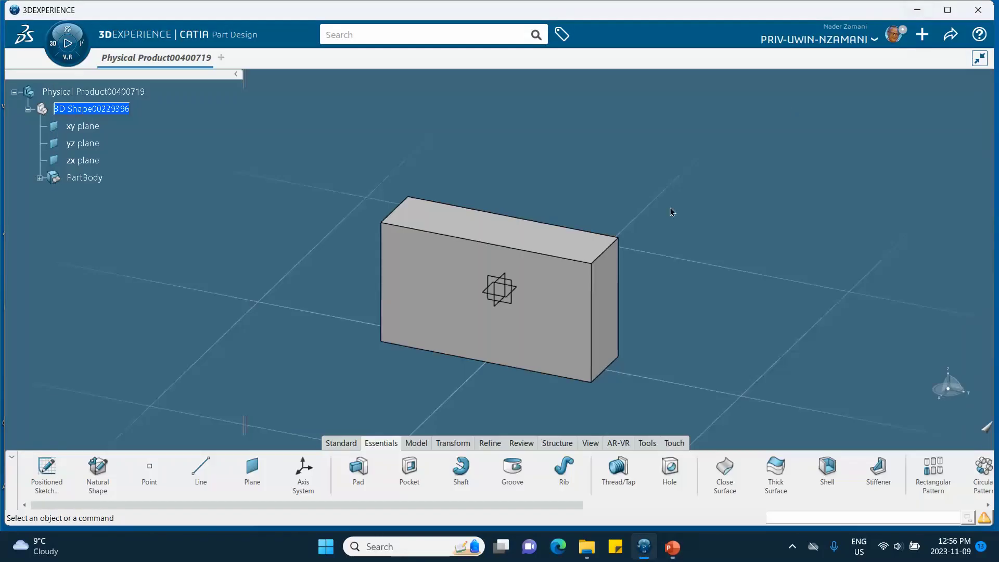
pyautogui.doubleClick(547, 292)
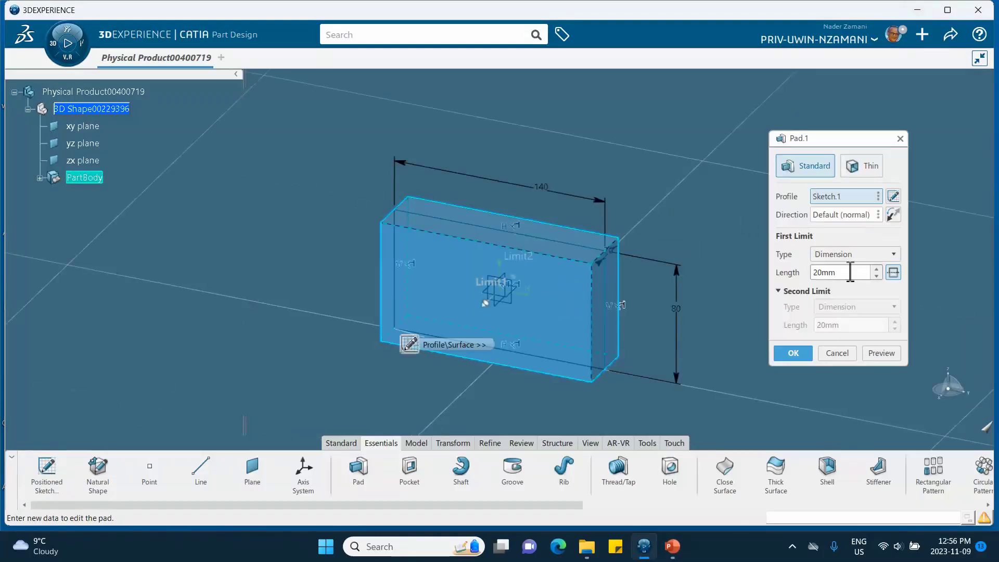
pyautogui.write('10')
pyautogui.click(792, 353)
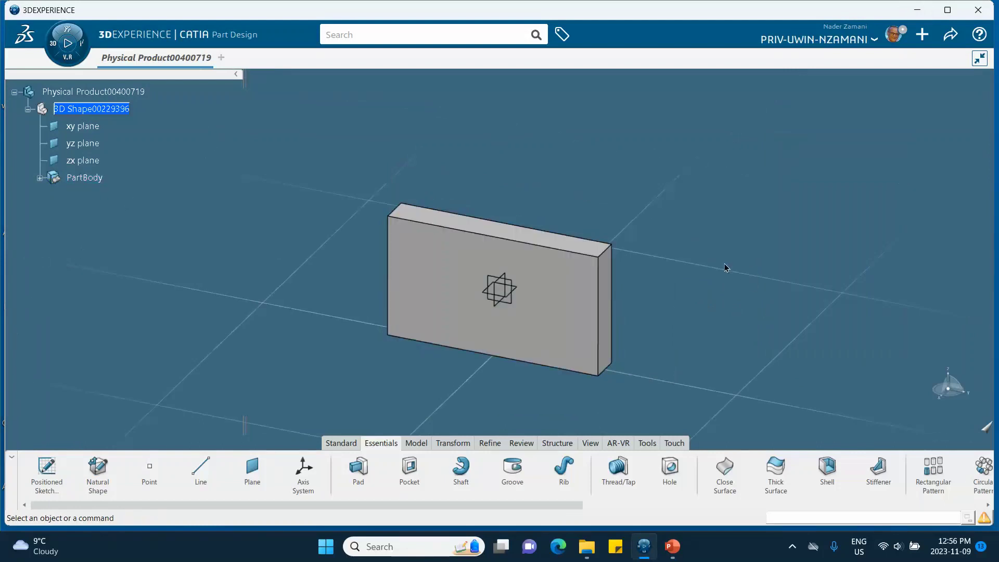
# Step: Switch to PowerPoint to review the master sketch and partitioning instructions on slide 5, and return to CATIA
pyautogui.moveTo(702, 220); pyautogui.dragTo(707, 167, button='middle')
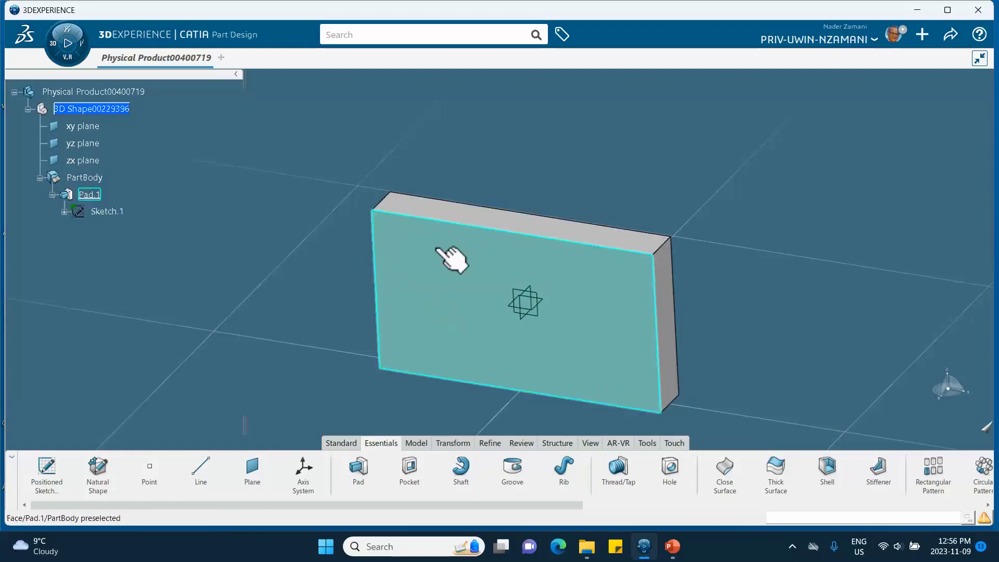
pyautogui.moveTo(312, 188); pyautogui.dragTo(323, 163, button='middle')
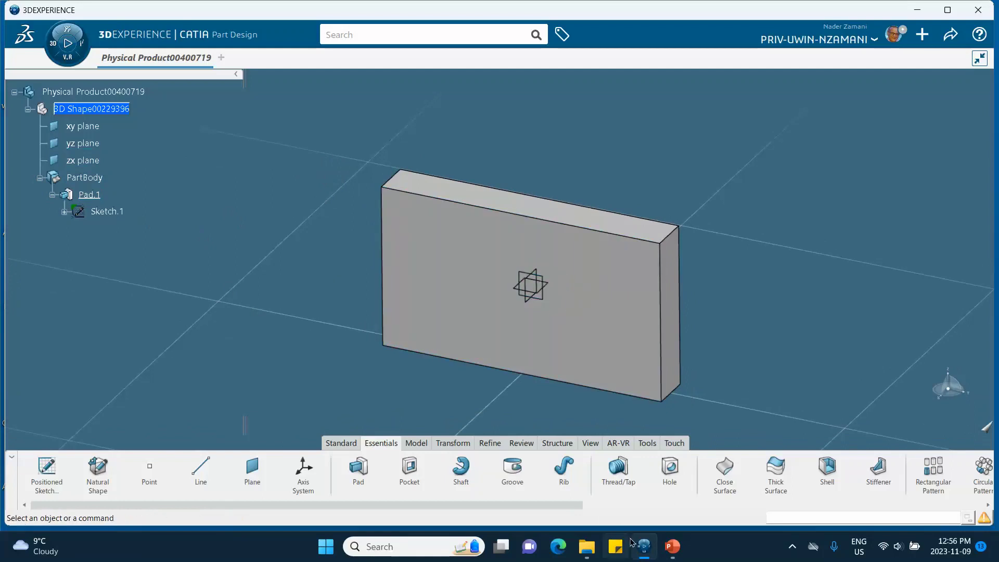
pyautogui.click(645, 551)
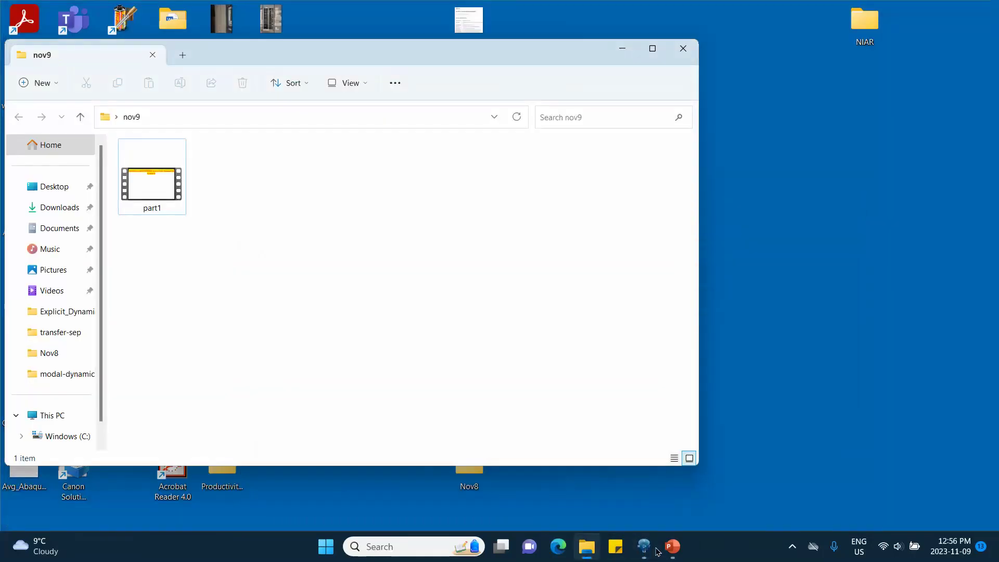
pyautogui.click(671, 546)
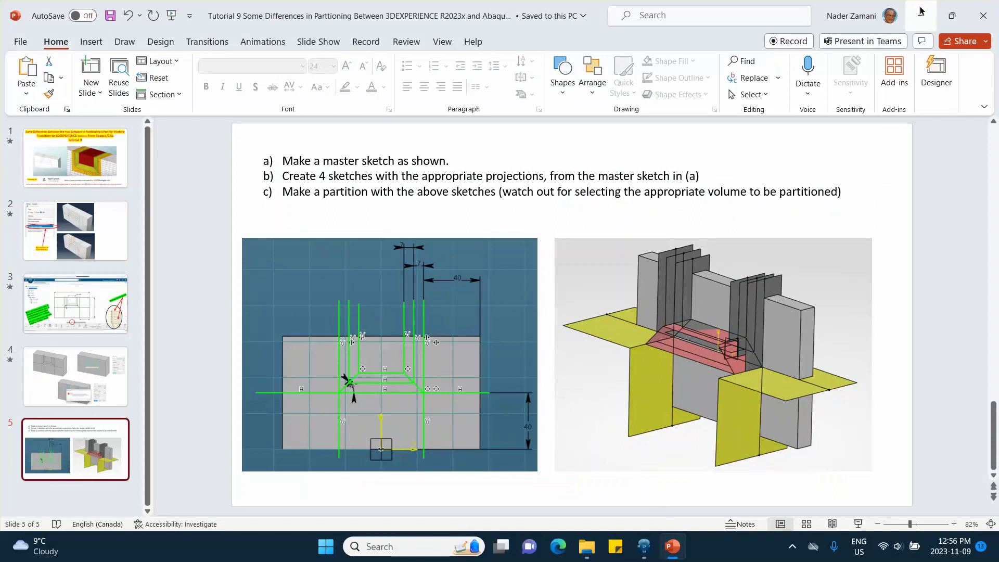
pyautogui.click(644, 546)
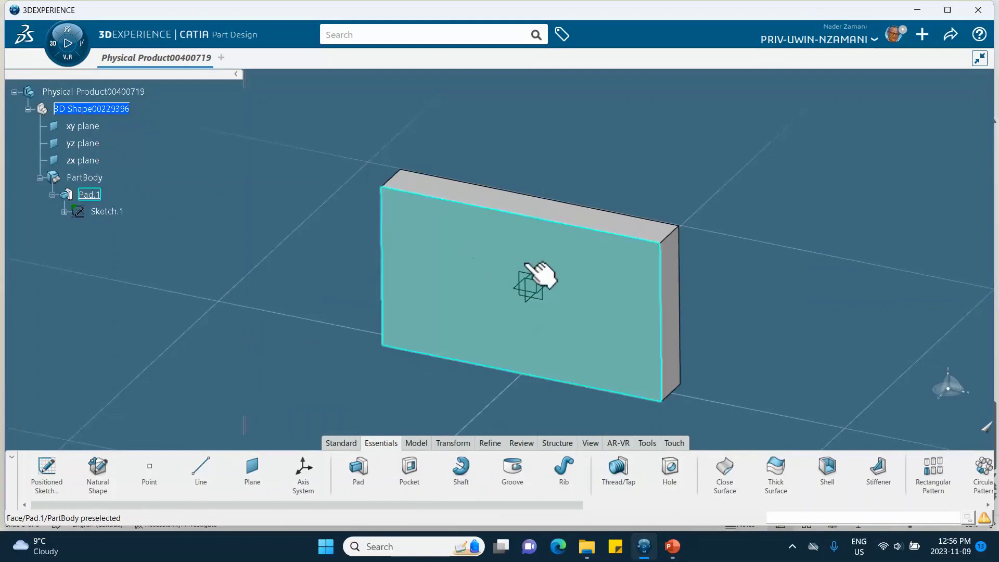
# Step: Open a new sketch on the yz plane and draw a horizontal line through the origin, extending past both sides of the block
pyautogui.click(544, 279)
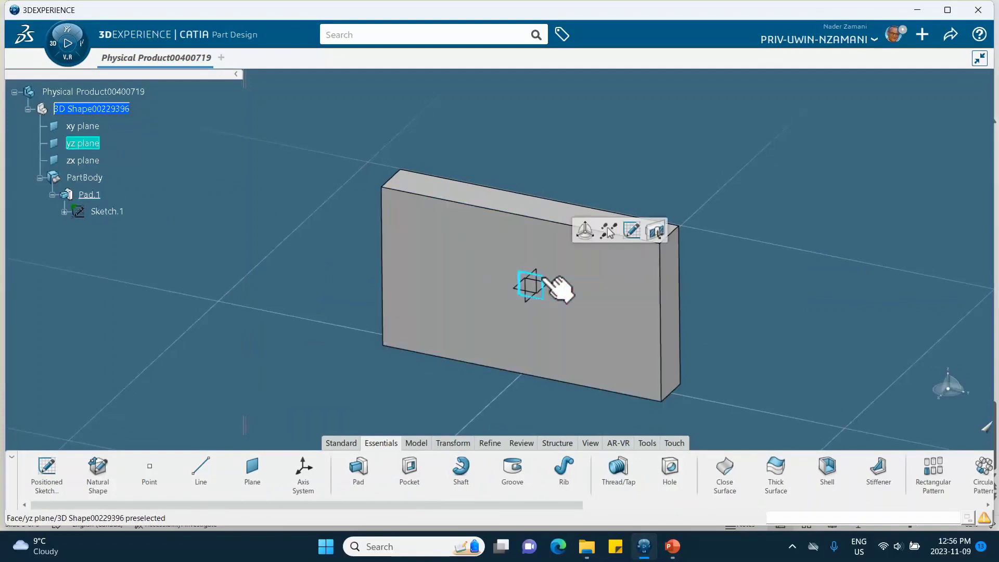
pyautogui.click(634, 230)
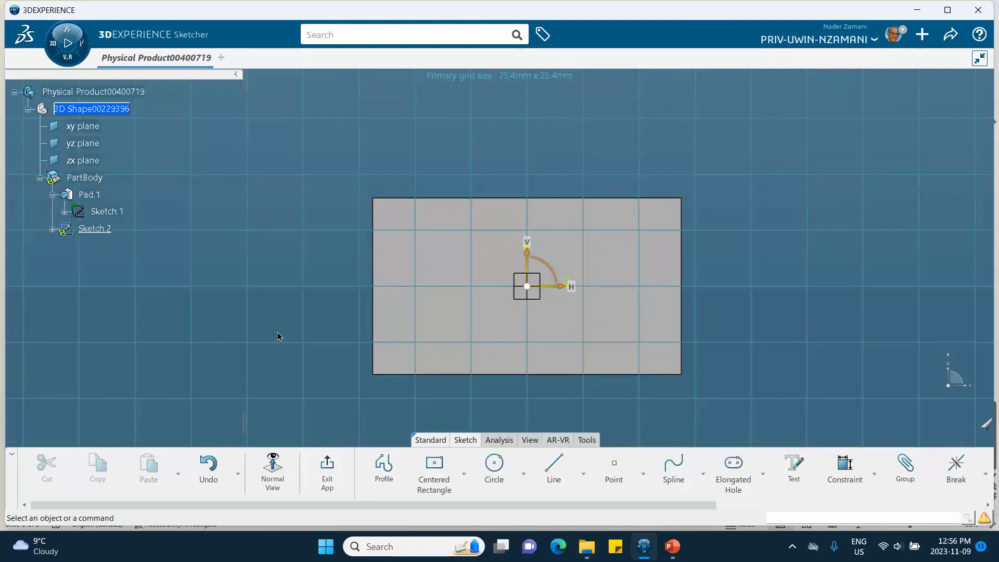
pyautogui.click(551, 475)
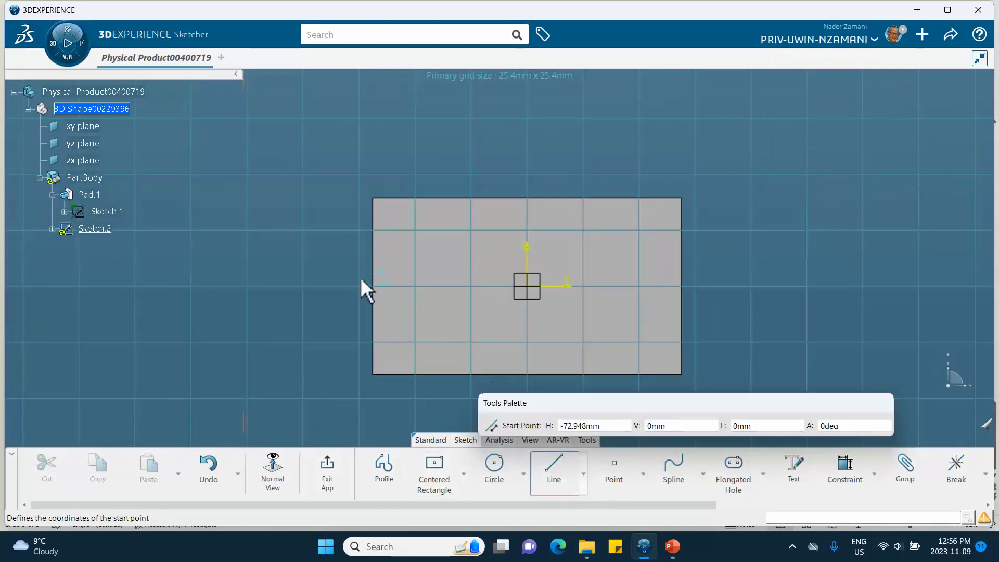
pyautogui.click(333, 285)
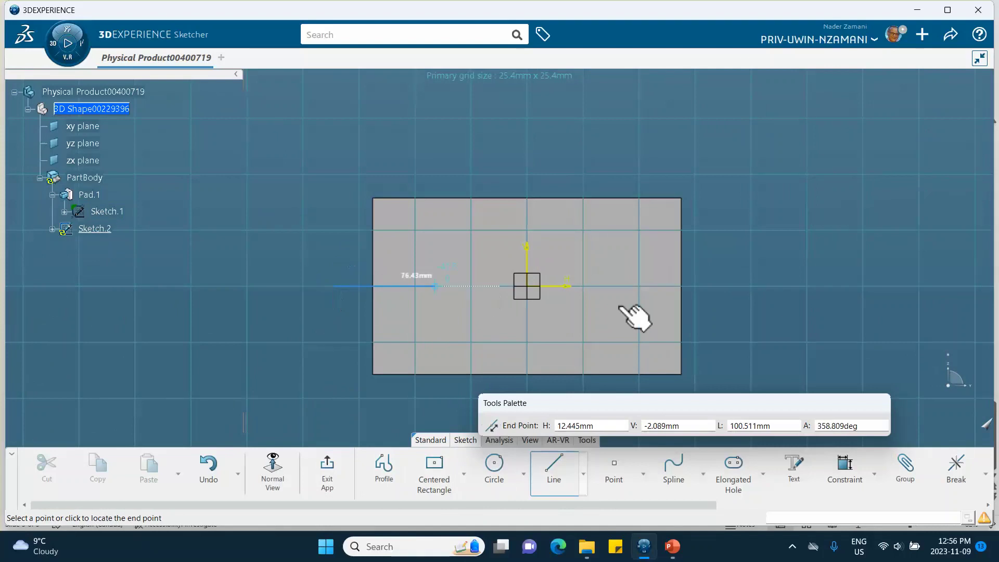
pyautogui.click(714, 284)
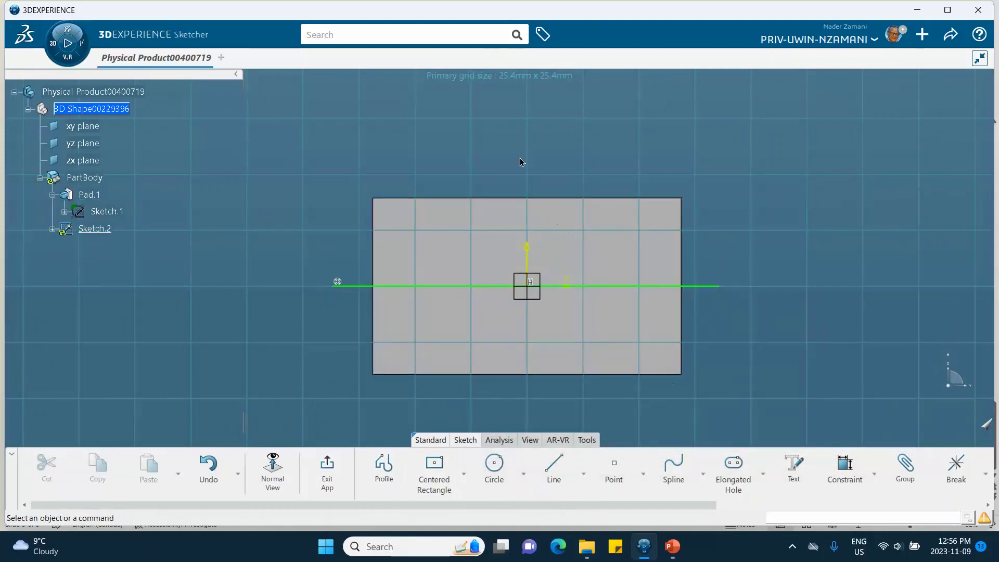
# Step: Draw a vertical line about 43 mm from the block's left edge, from the horizontal line up past the block's top edge
pyautogui.click(554, 467)
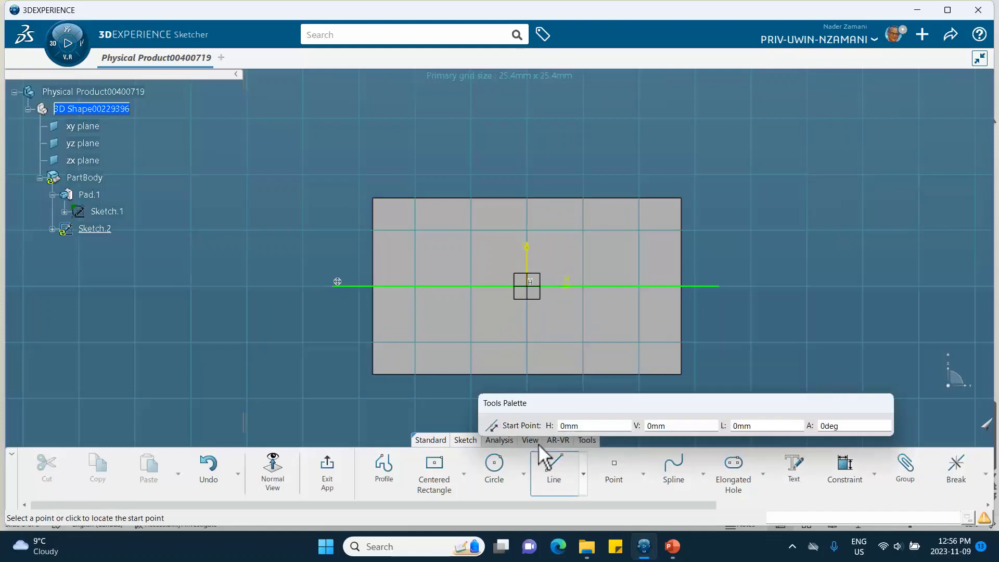
pyautogui.click(468, 285)
pyautogui.click(467, 139)
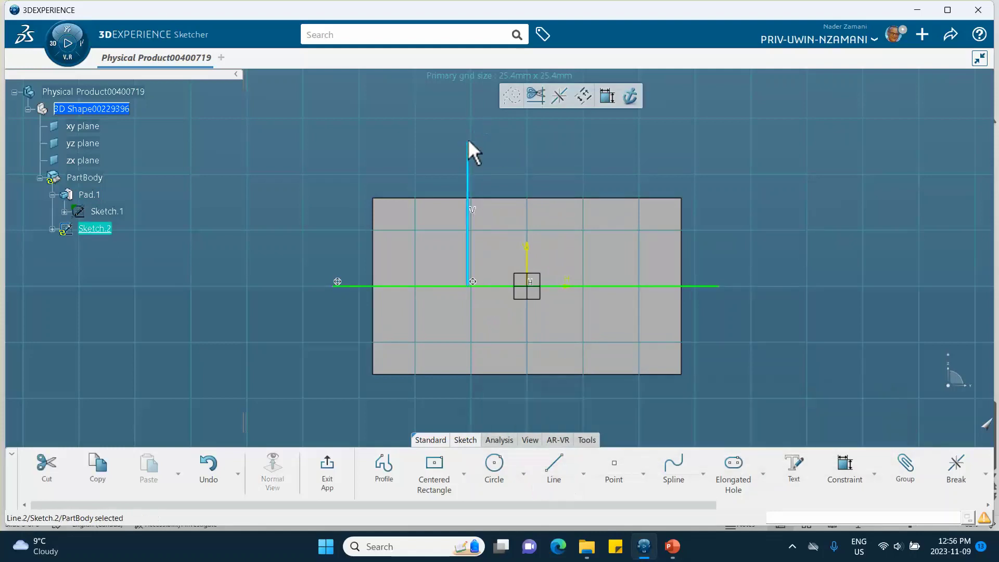
pyautogui.click(707, 166)
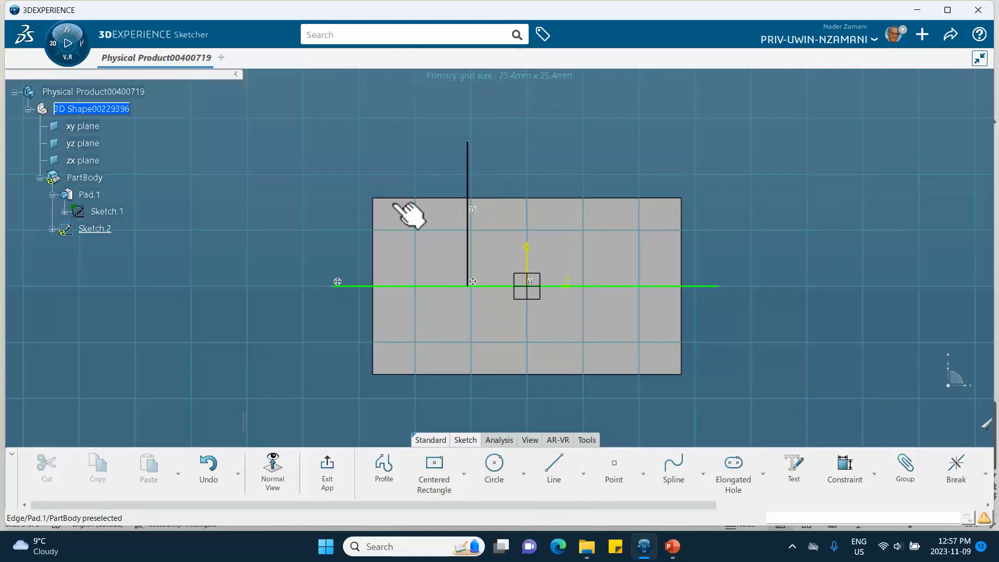
# Step: Dimension the distance between the block's left edge and the vertical line, and set it to 40 mm
pyautogui.click(846, 466)
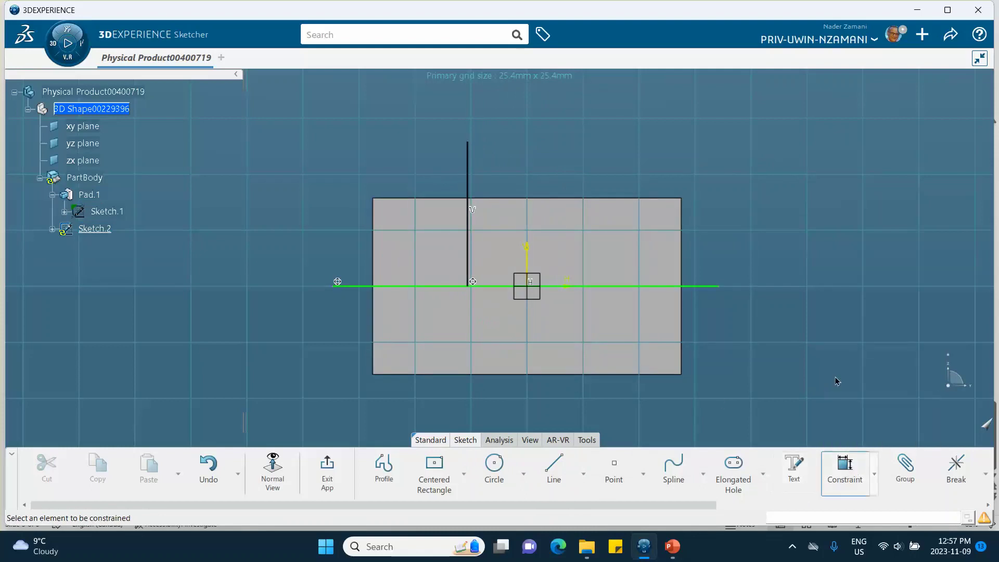
pyautogui.click(469, 166)
pyautogui.click(372, 245)
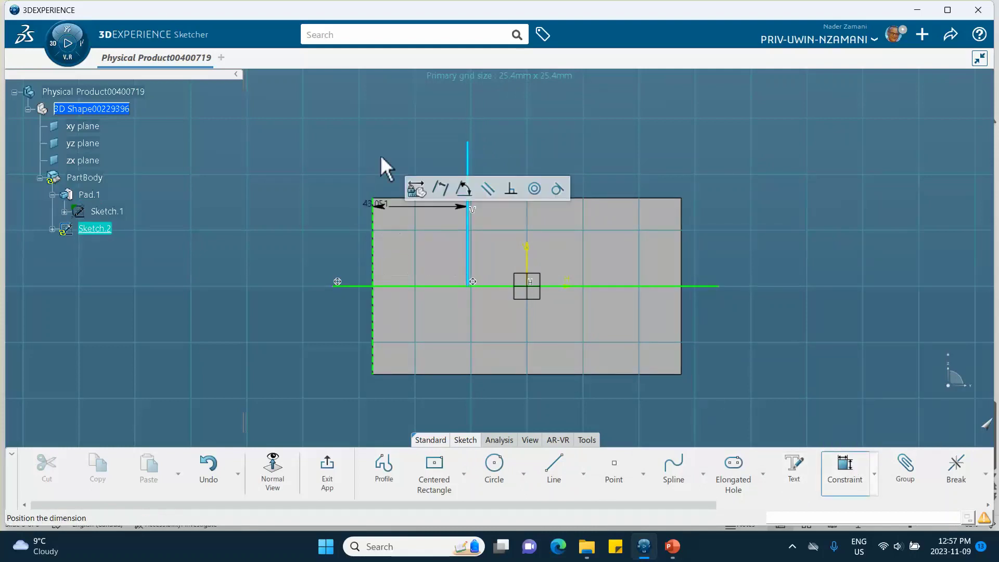
pyautogui.click(391, 117)
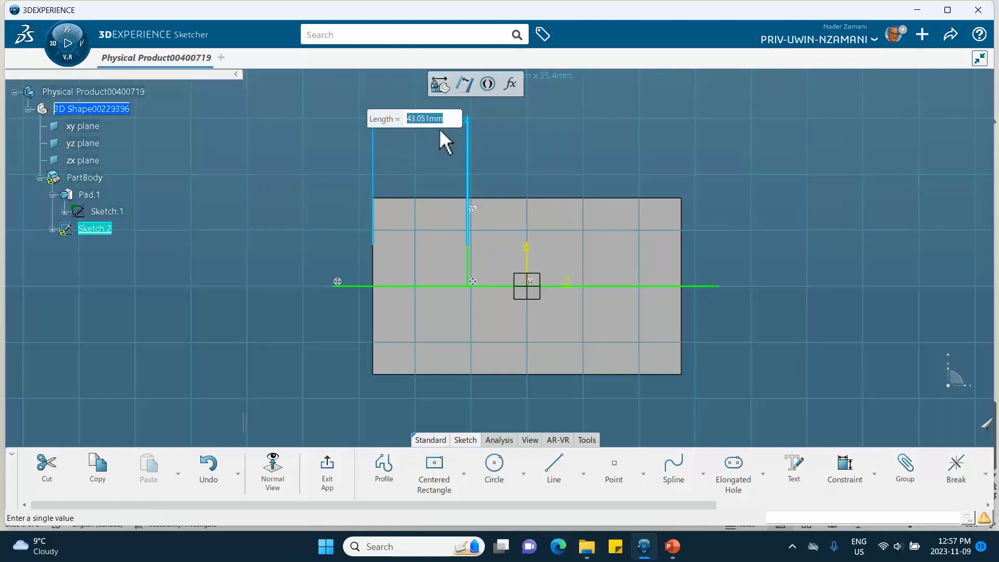
pyautogui.write('40')
pyautogui.press('Return')
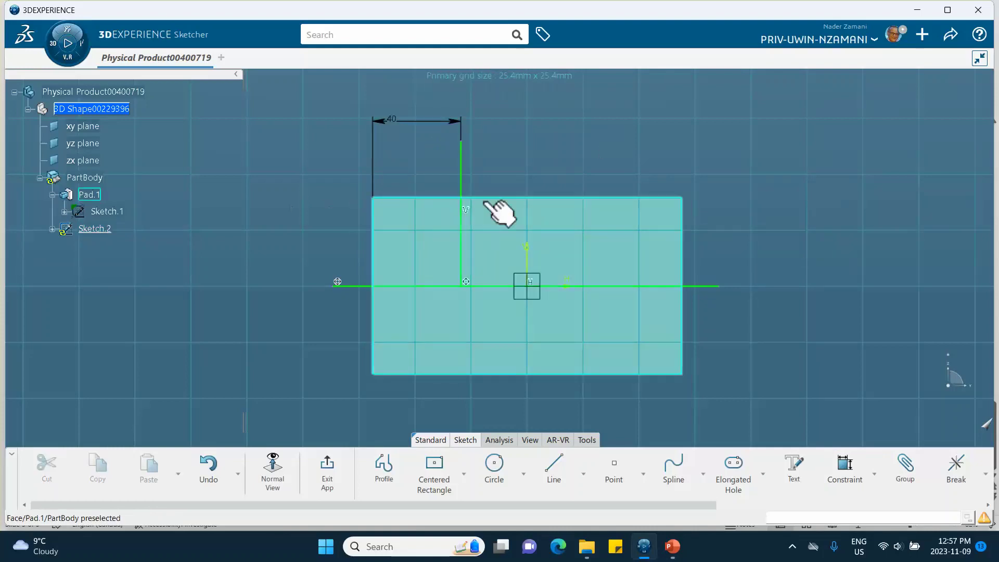
# Step: Draw a slanted line about 22 mm long, rising to the right from the vertical line's lower end
pyautogui.click(553, 468)
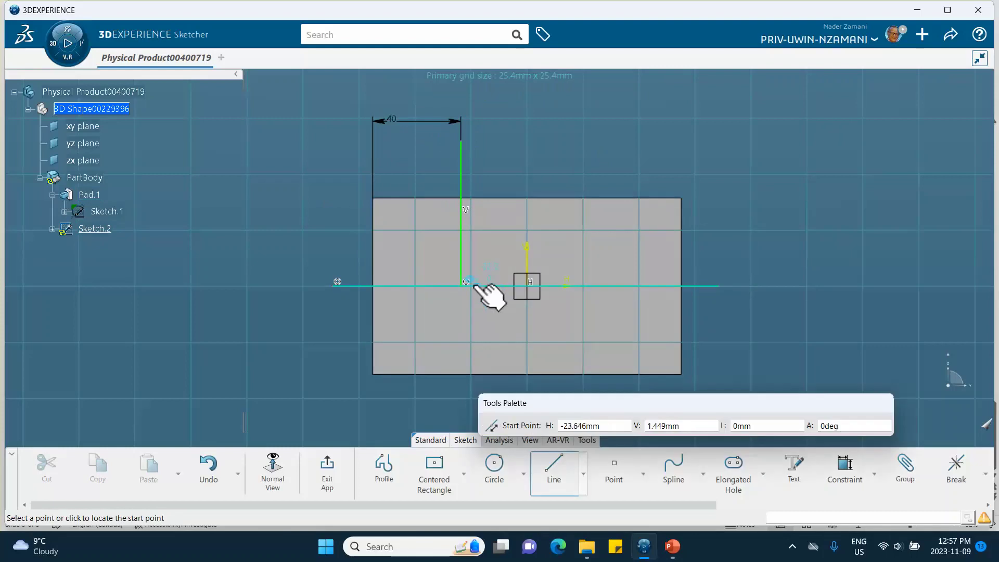
pyautogui.click(463, 285)
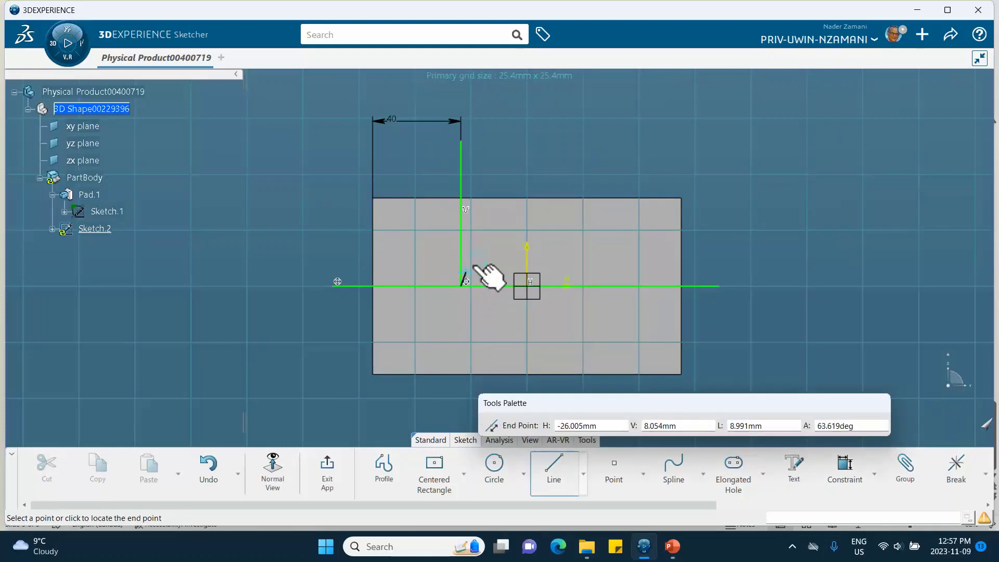
pyautogui.click(497, 254)
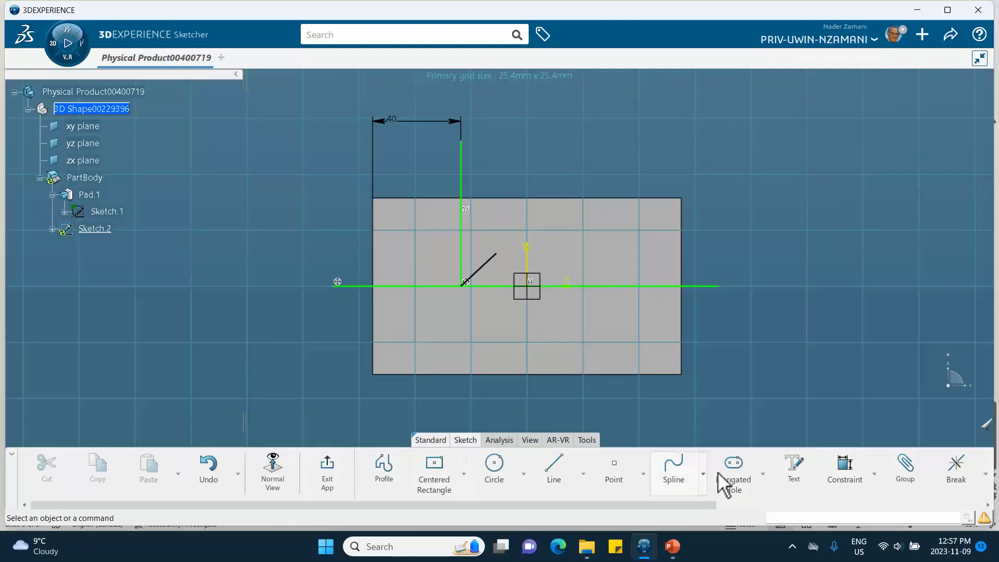
# Step: Constrain the angle between the slanted line and the horizontal line to 45 degrees
pyautogui.click(845, 468)
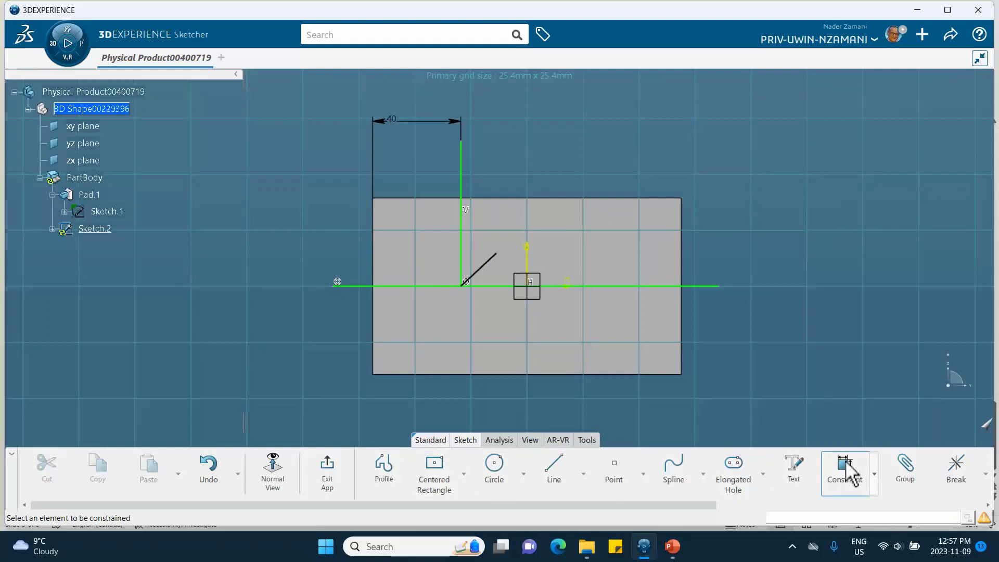
pyautogui.click(481, 269)
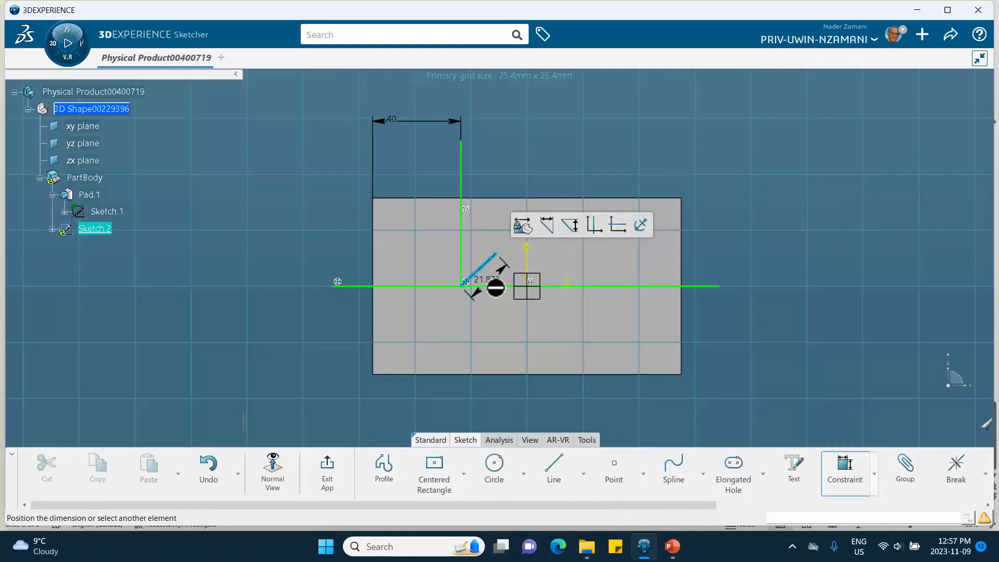
pyautogui.click(502, 285)
pyautogui.click(498, 284)
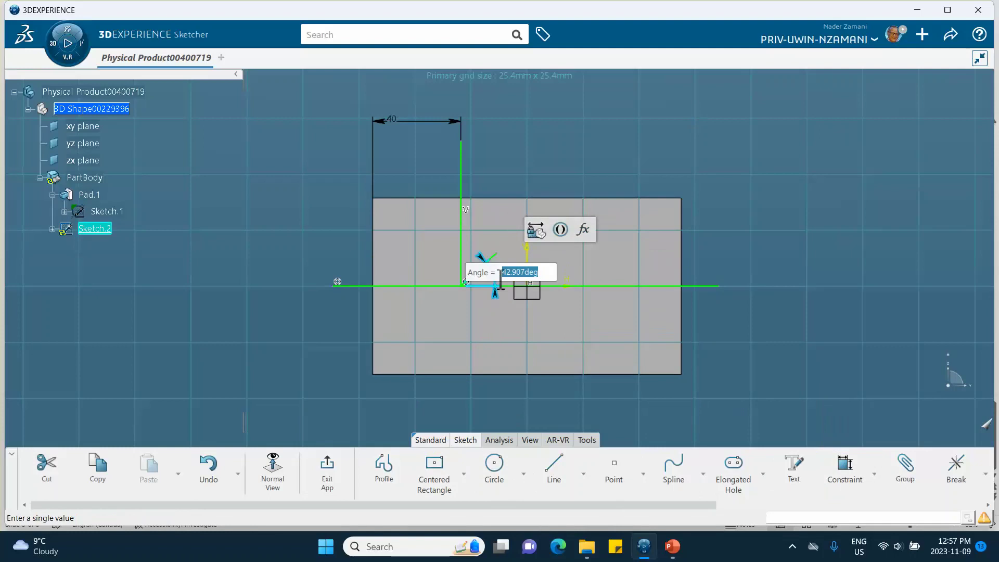
pyautogui.write('45')
pyautogui.press('Return')
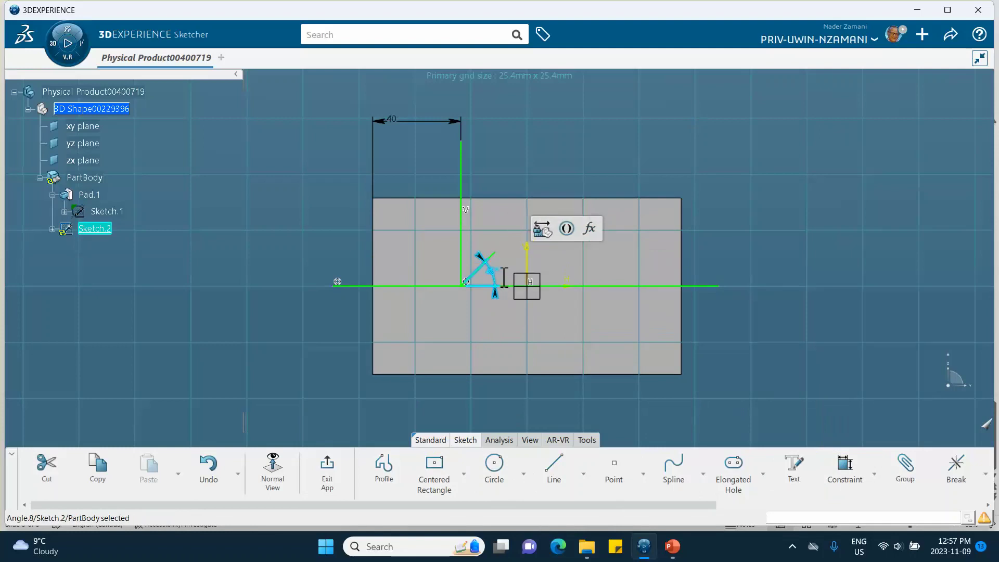
# Step: Draw a second vertical line from the slanted line's upper end past the block's top edge, about 15 mm from the first vertical line
pyautogui.moveTo(818, 241)
pyautogui.mouseDown(button='middle')
pyautogui.moveTo(766, 279)
pyautogui.moveTo(766, 252)
pyautogui.mouseUp(button='middle')
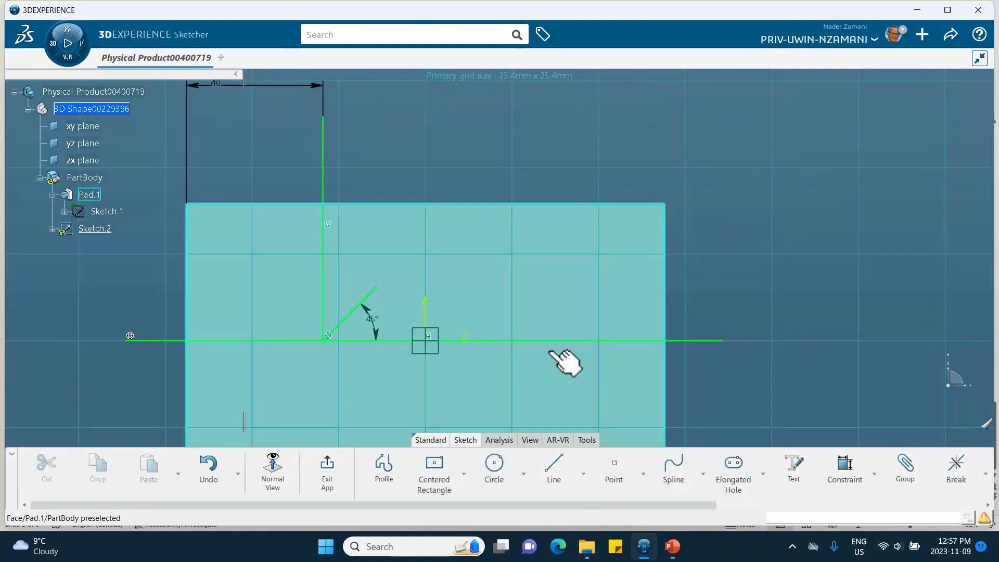
pyautogui.click(555, 470)
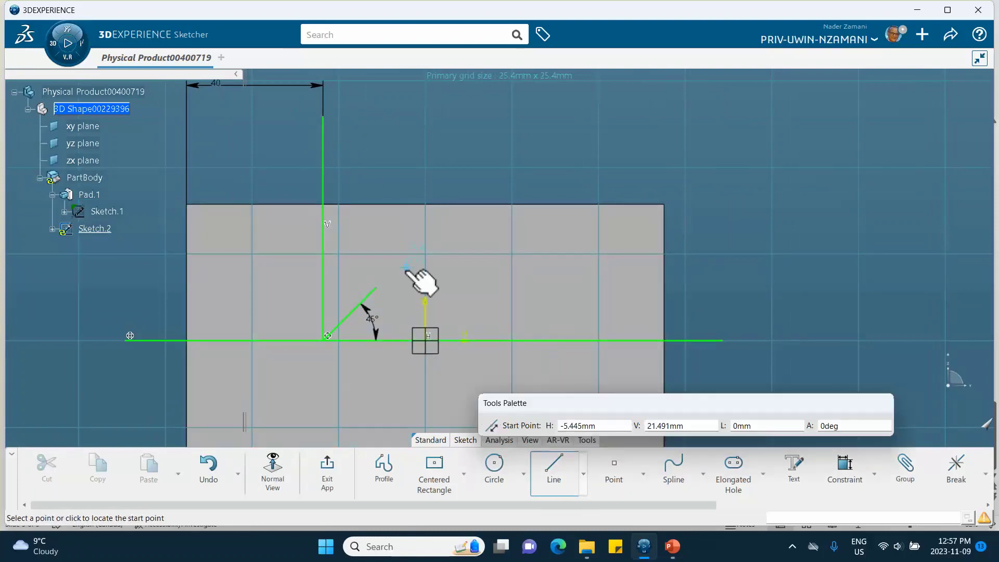
pyautogui.click(375, 287)
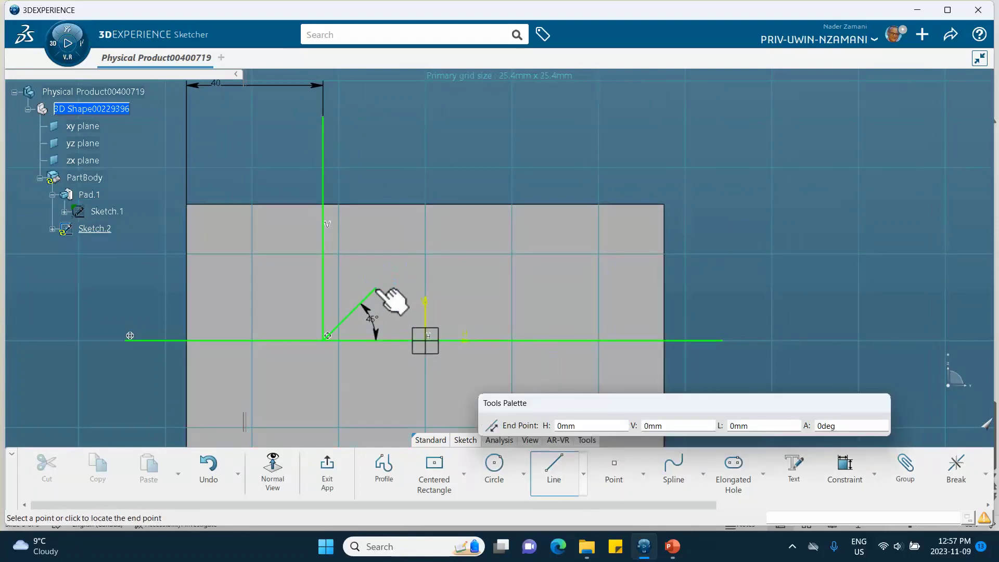
pyautogui.click(374, 117)
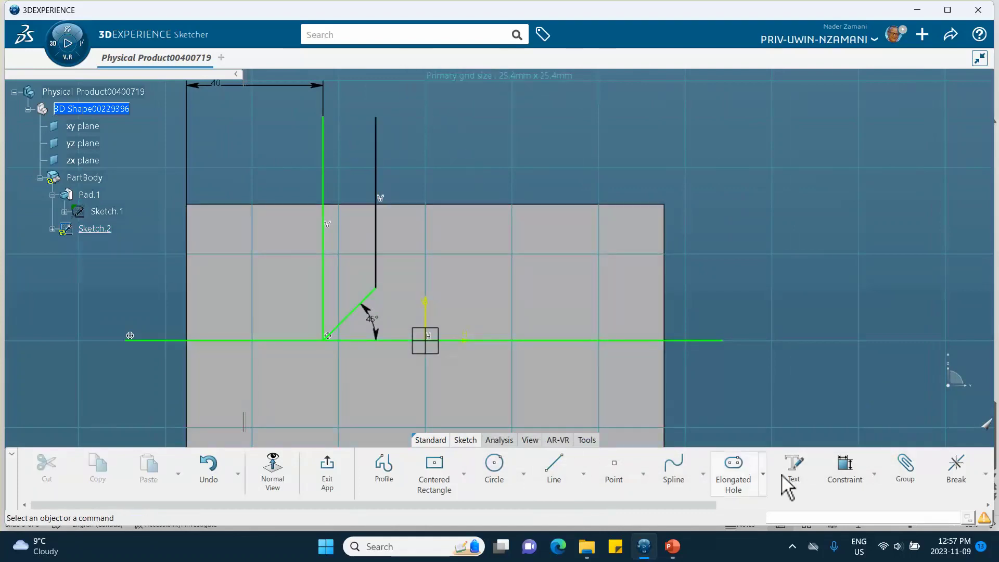
# Step: Dimension the spacing between the two vertical lines and set it to 7 mm
pyautogui.click(843, 481)
pyautogui.click(323, 188)
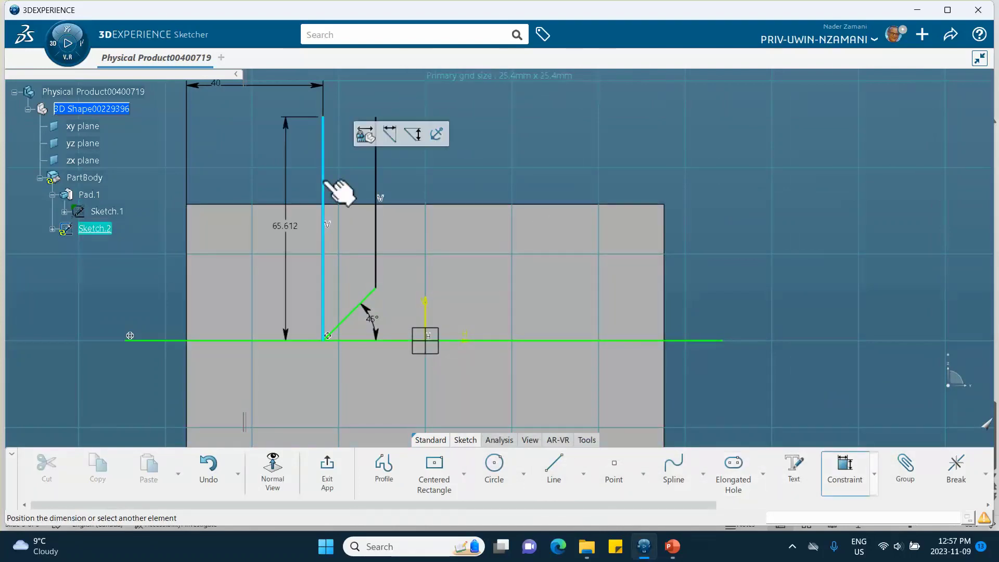
pyautogui.click(376, 191)
pyautogui.click(383, 190)
pyautogui.doubleClick(359, 177)
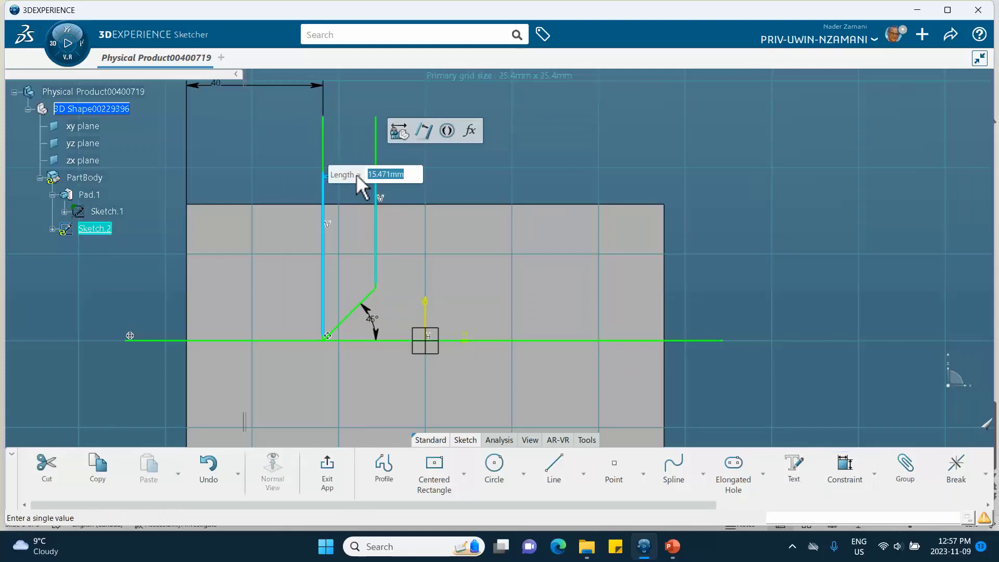
pyautogui.write('7')
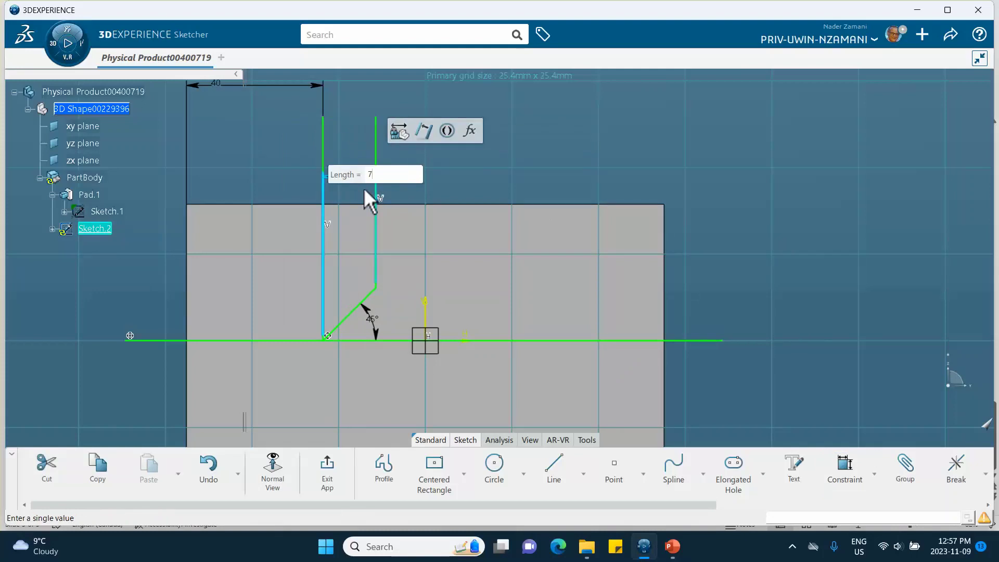
pyautogui.press('Return')
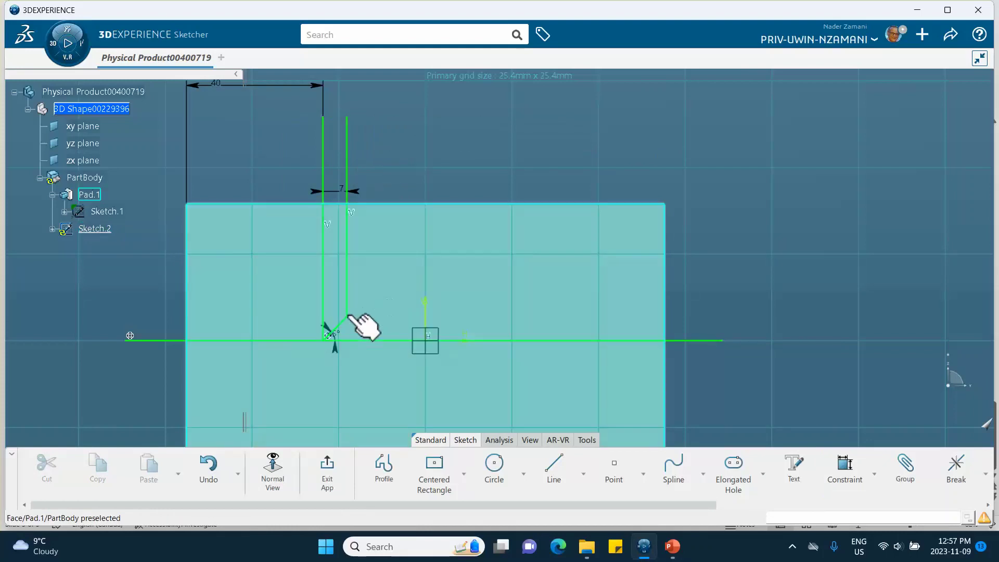
# Step: Draw another slanted line from the second vertical line's lower end, rising to the right to about 18 mm above the horizontal line
pyautogui.click(553, 468)
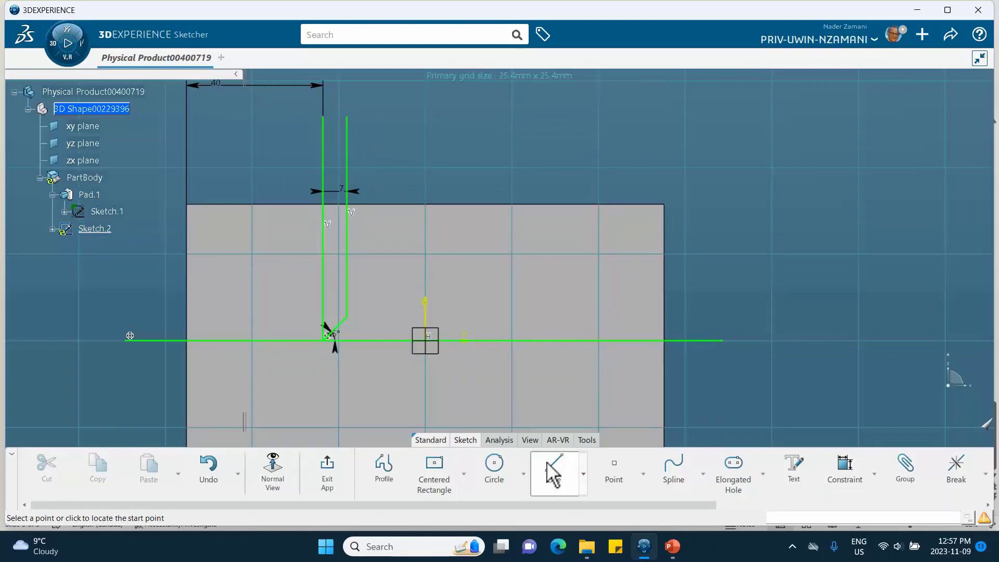
pyautogui.click(347, 318)
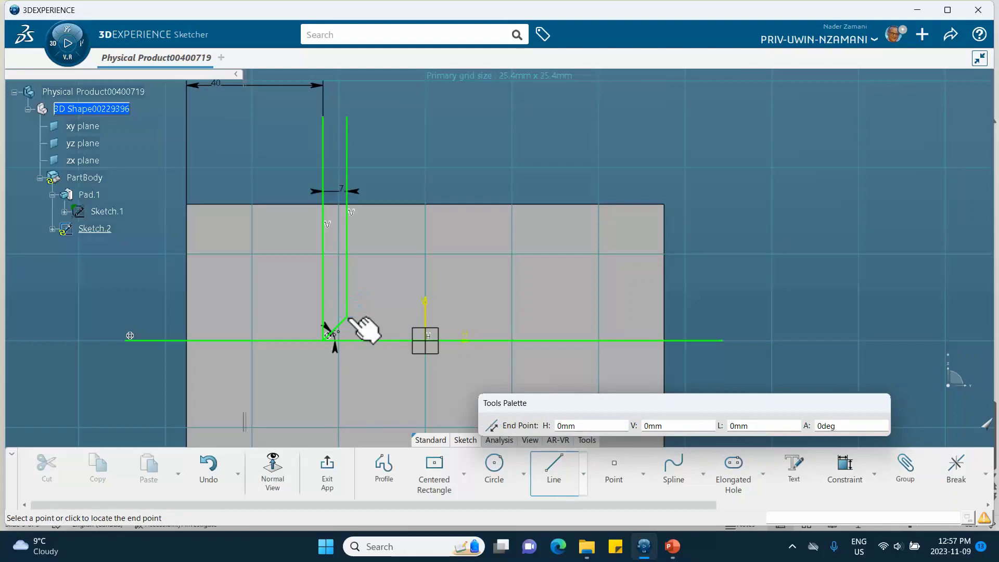
pyautogui.click(388, 280)
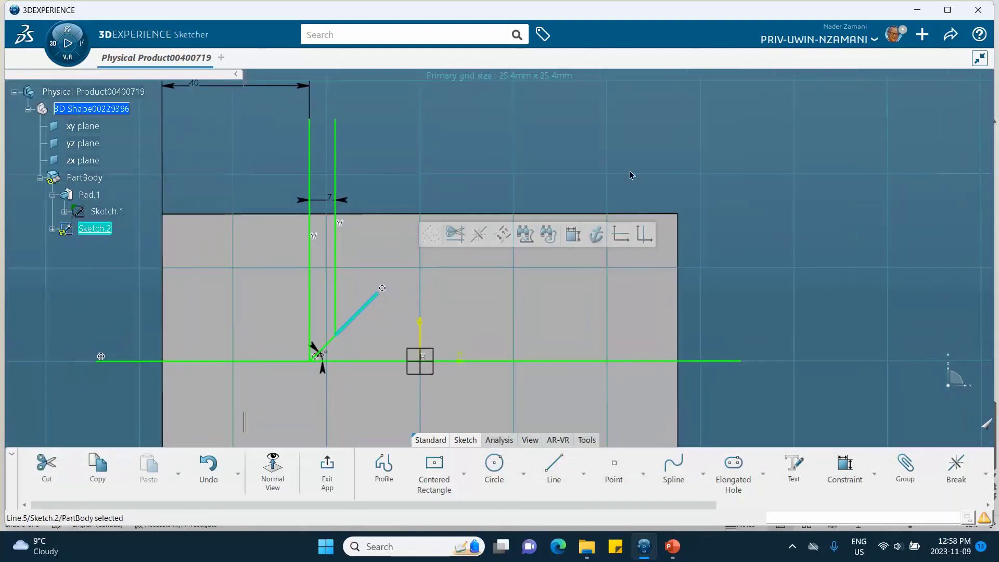
pyautogui.click(551, 173)
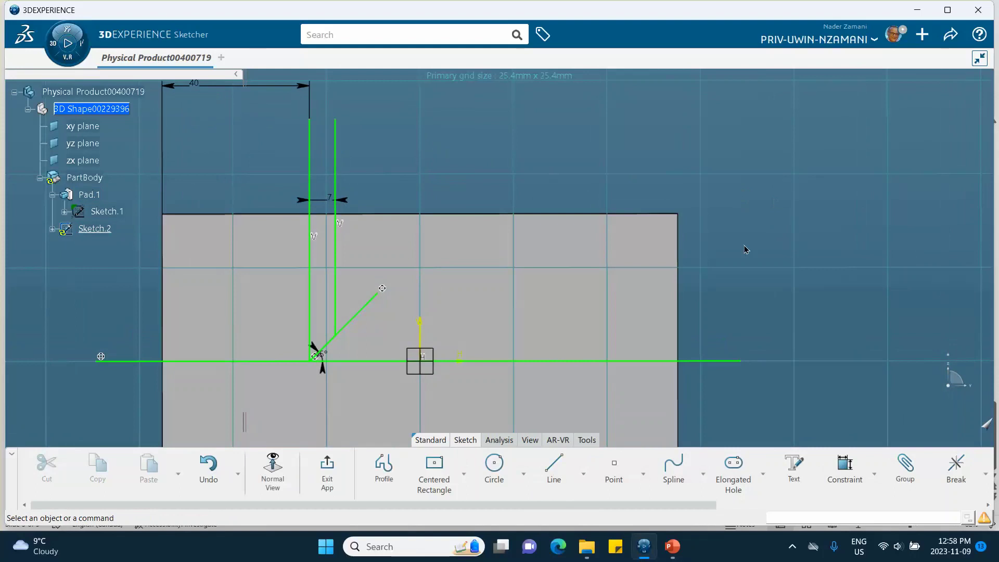
# Step: Constrain the upper slanted line at 45 degrees to the horizontal line
pyautogui.click(841, 471)
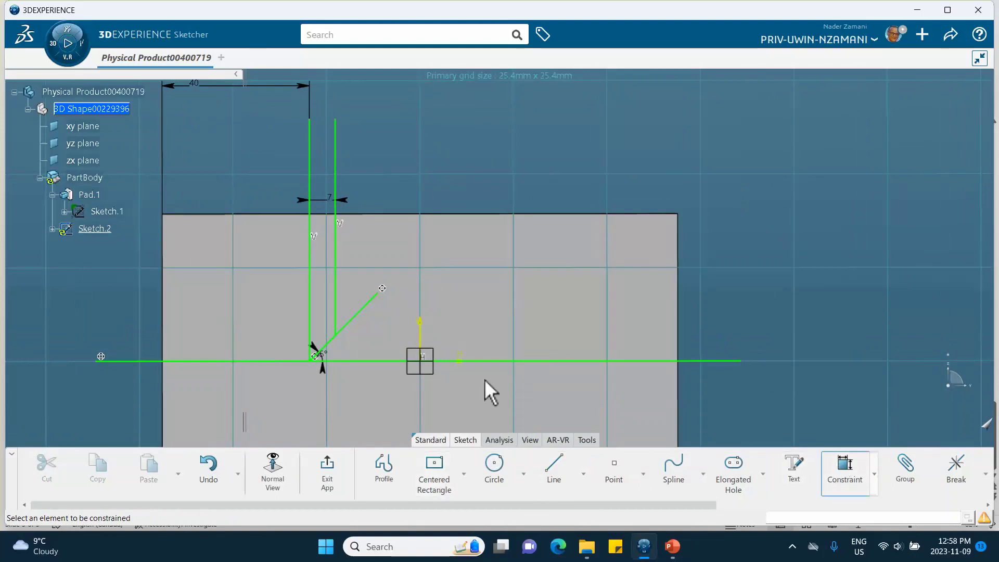
pyautogui.click(361, 322)
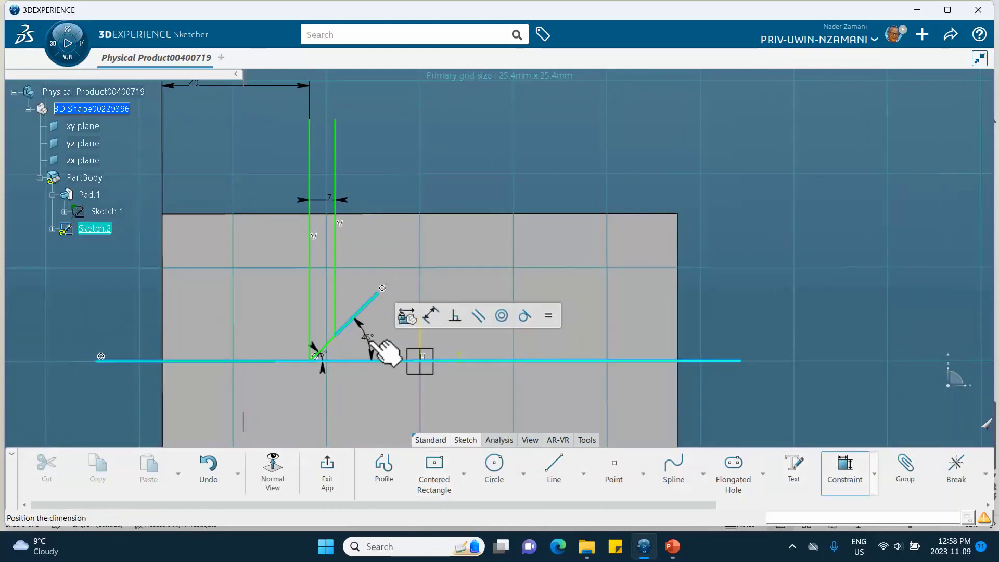
pyautogui.click(378, 361)
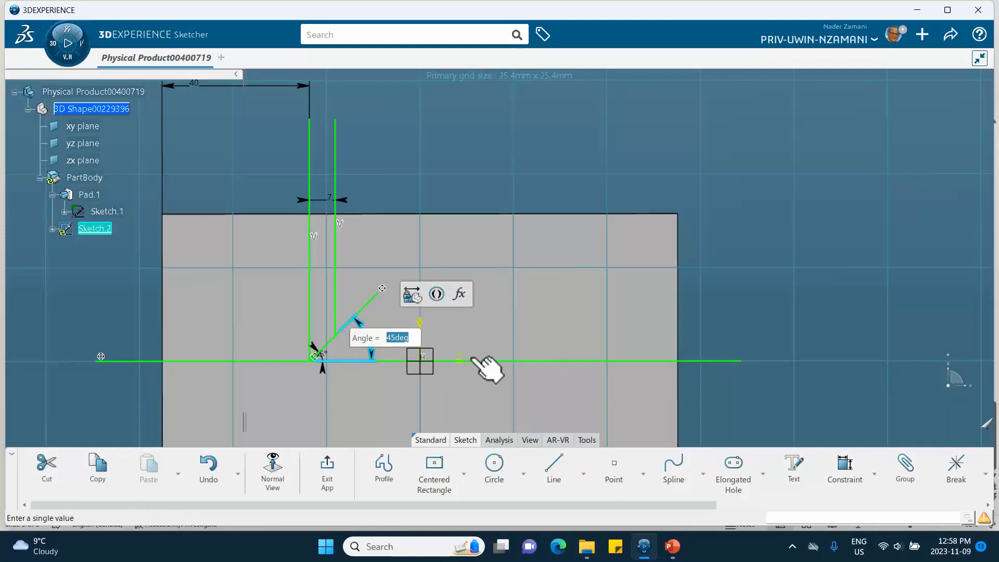
pyautogui.press('Return')
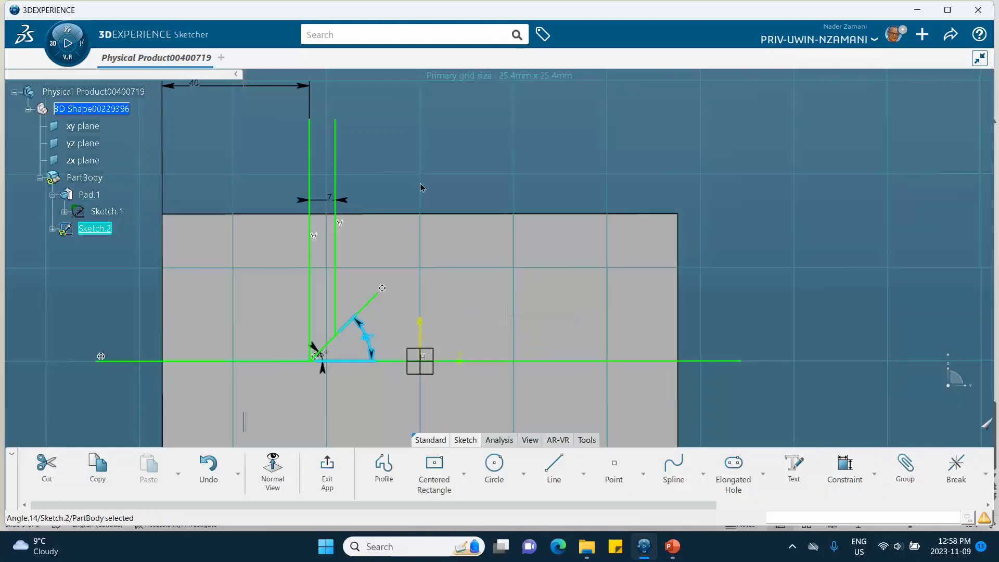
# Step: Draw a third vertical line from the upper slanted line's end up past the block's top edge
pyautogui.click(553, 471)
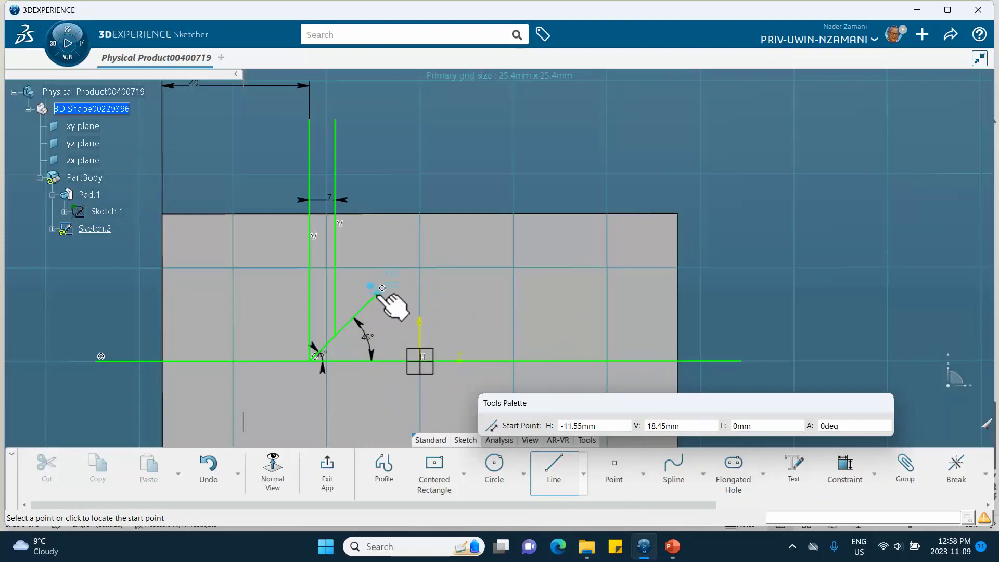
pyautogui.click(379, 290)
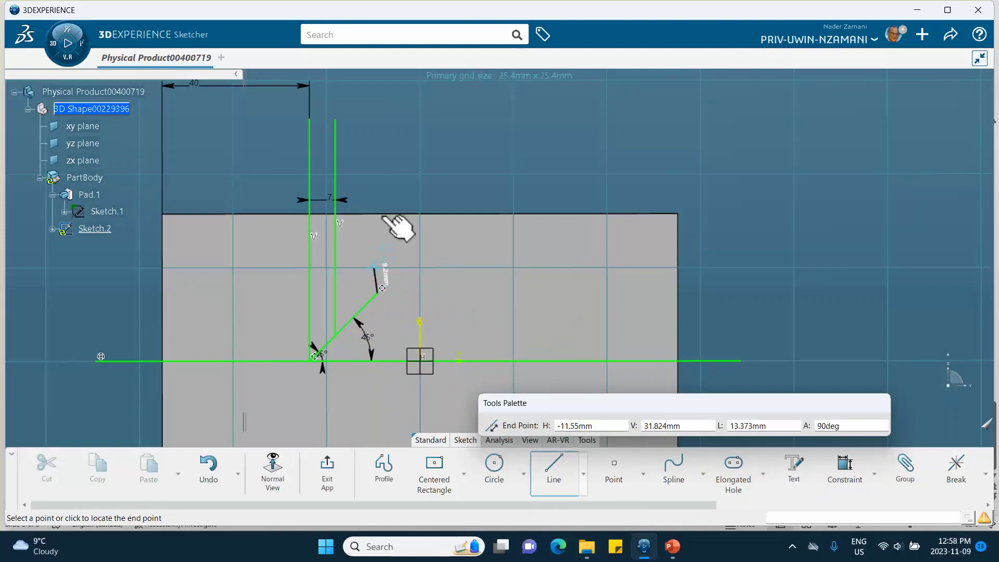
pyautogui.click(375, 120)
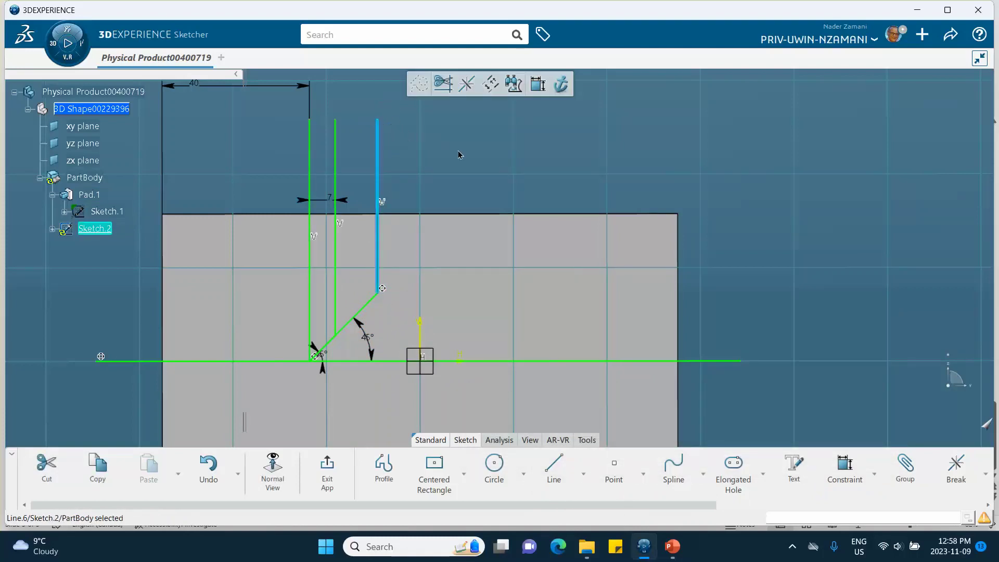
pyautogui.click(436, 205)
pyautogui.click(845, 468)
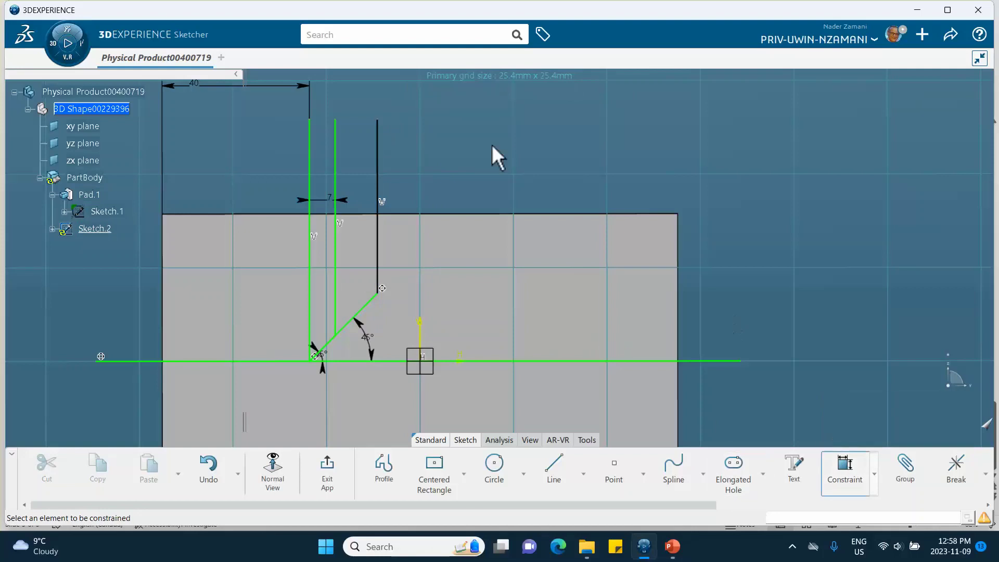
pyautogui.click(336, 159)
pyautogui.click(378, 174)
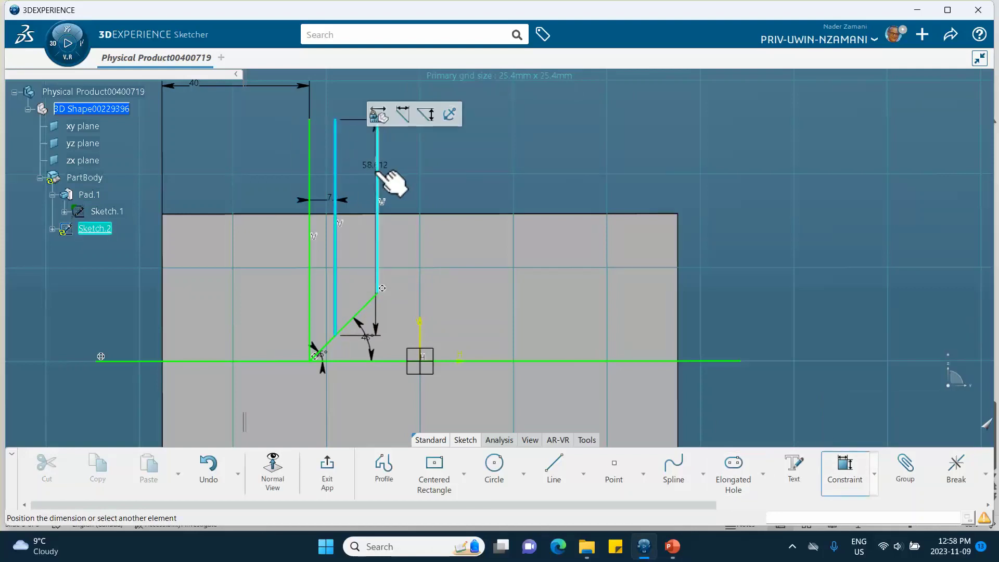
pyautogui.press('Escape')
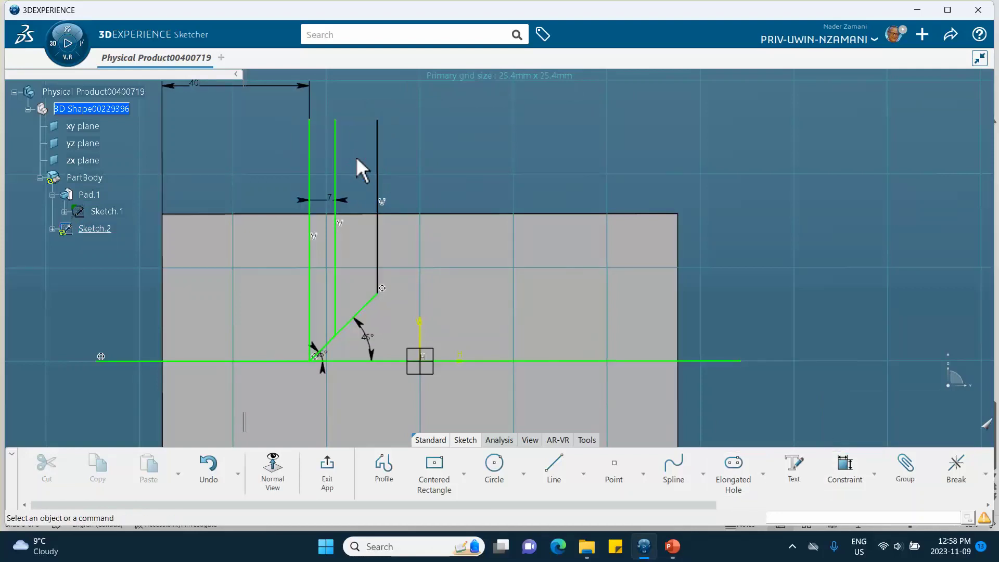
# Step: Dimension the spacing between the second and third vertical lines and set it to 7 mm
pyautogui.moveTo(462, 128)
pyautogui.mouseDown(button='middle')
pyautogui.moveTo(465, 145)
pyautogui.moveTo(453, 130)
pyautogui.mouseUp(button='middle')
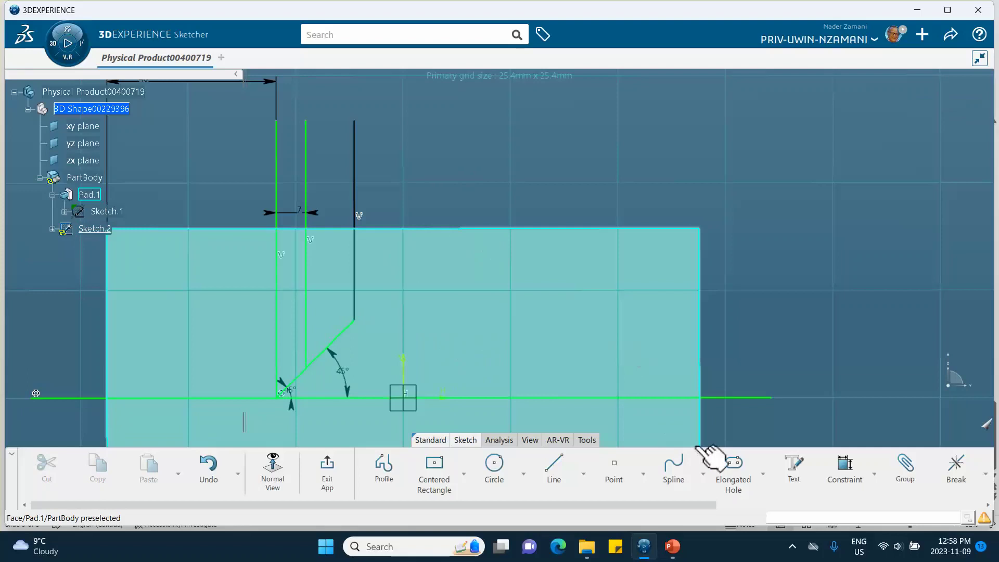
pyautogui.click(844, 467)
pyautogui.click(305, 166)
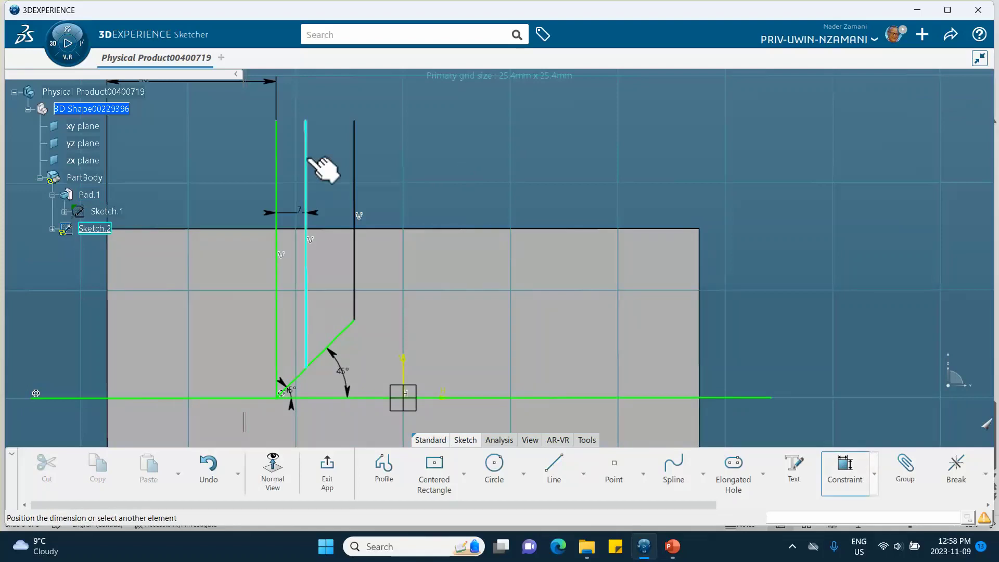
pyautogui.click(355, 174)
pyautogui.click(335, 169)
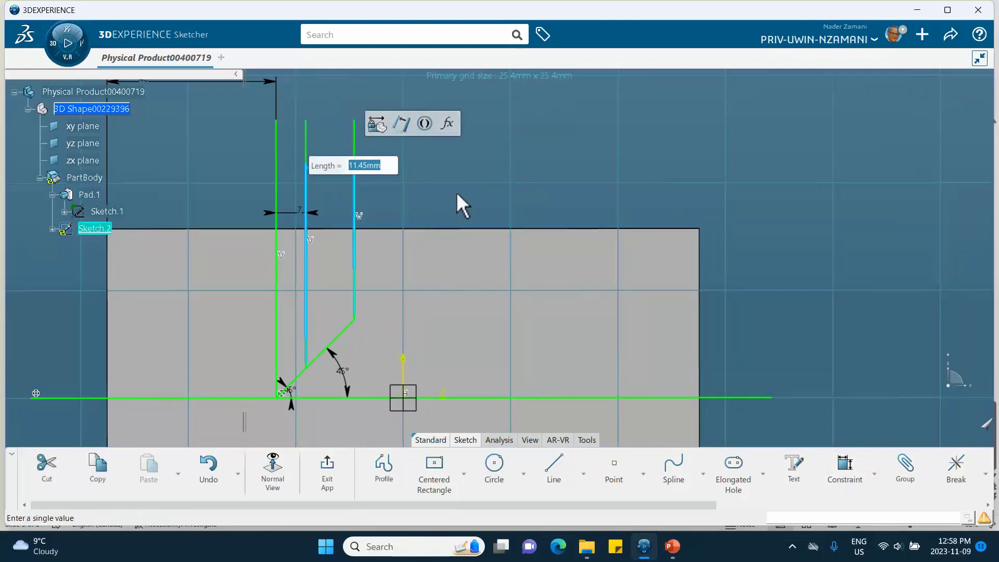
pyautogui.press('Return')
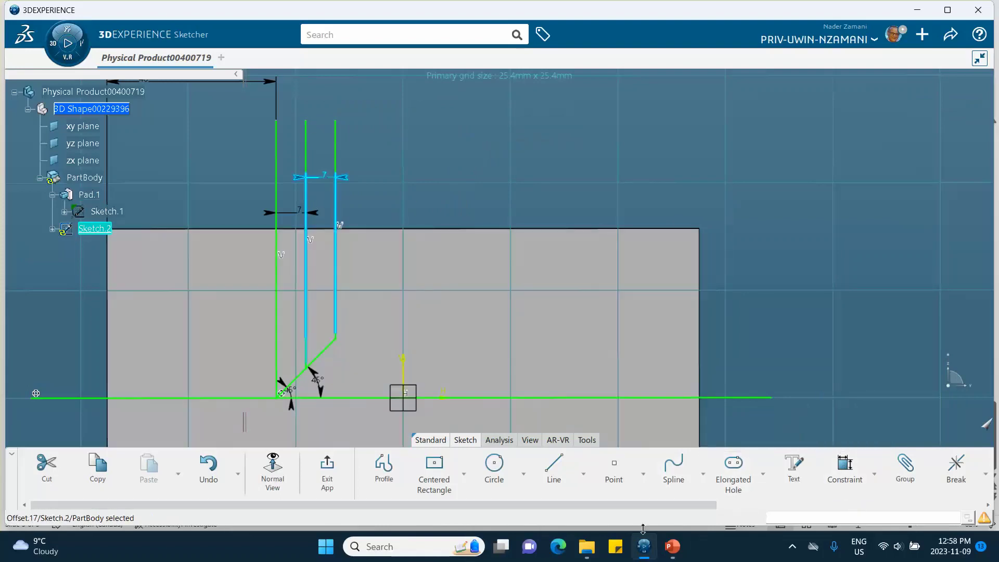
# Step: Check the master sketch slide in PowerPoint and draw a horizontal line from the third vertical line's lower end right to the vertical axis
pyautogui.click(670, 547)
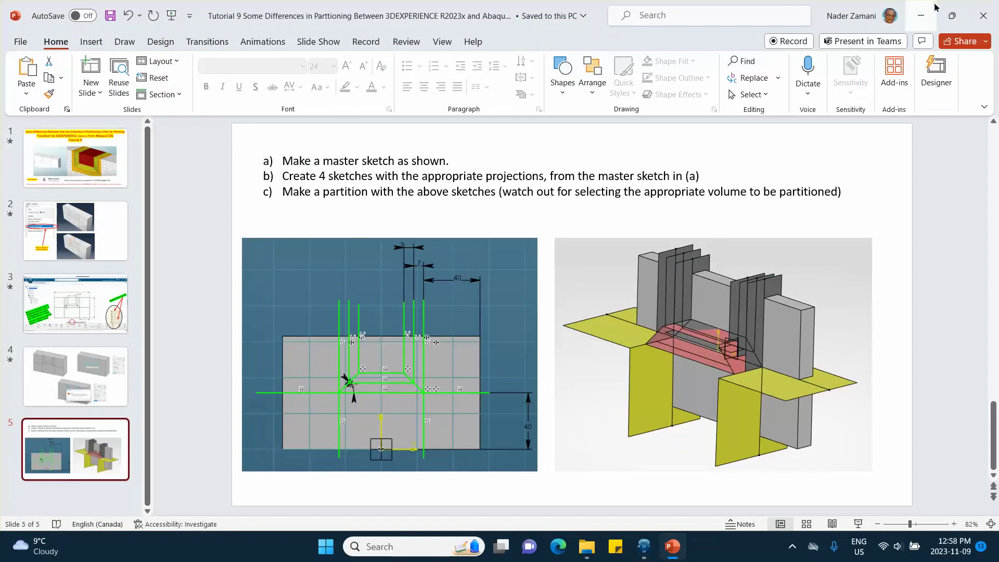
pyautogui.click(920, 16)
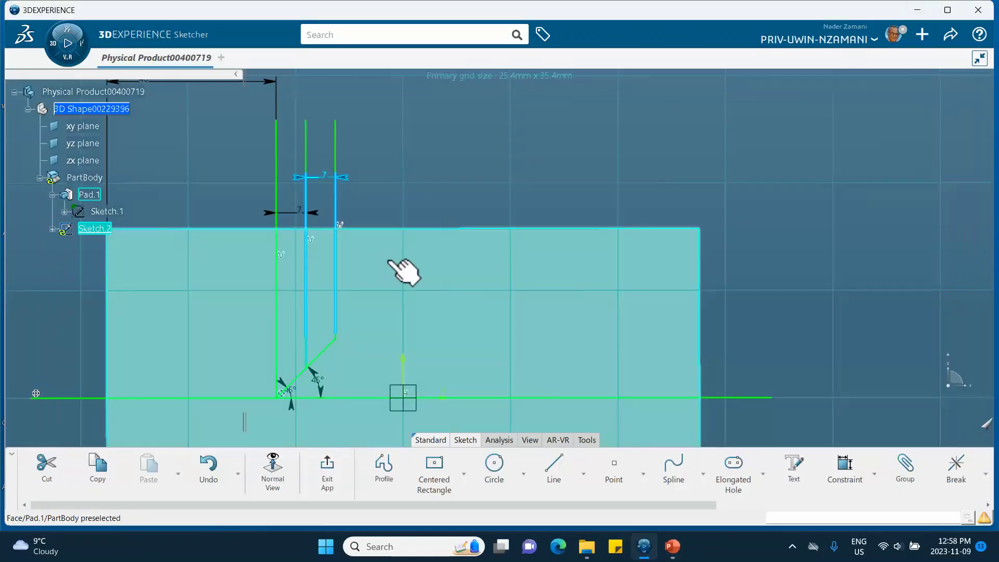
pyautogui.click(553, 468)
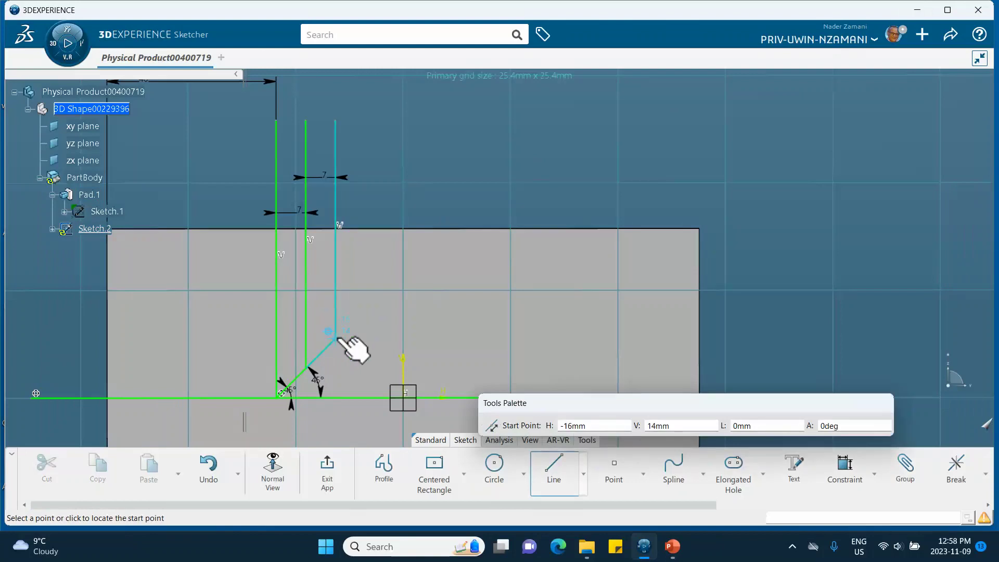
pyautogui.click(336, 339)
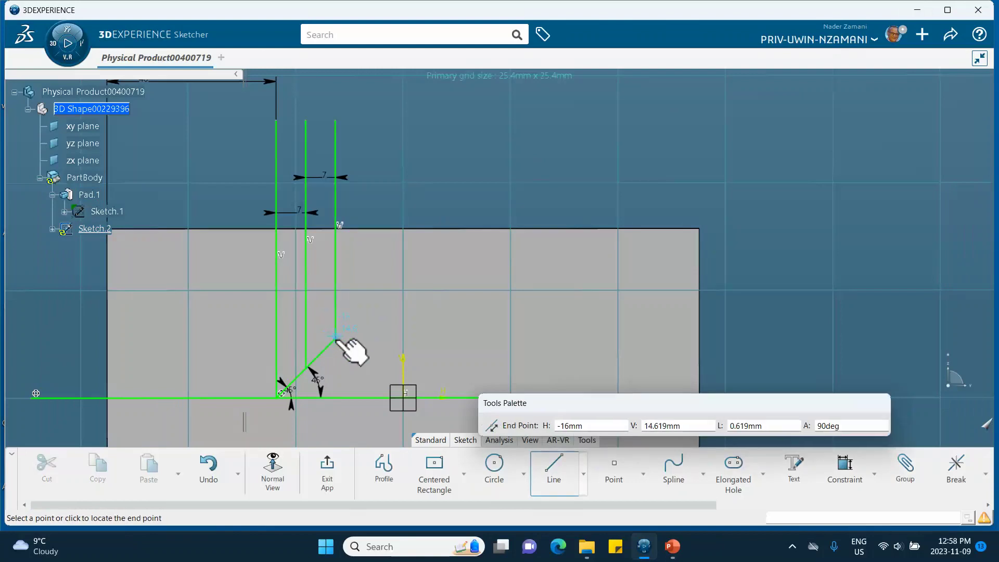
pyautogui.click(404, 337)
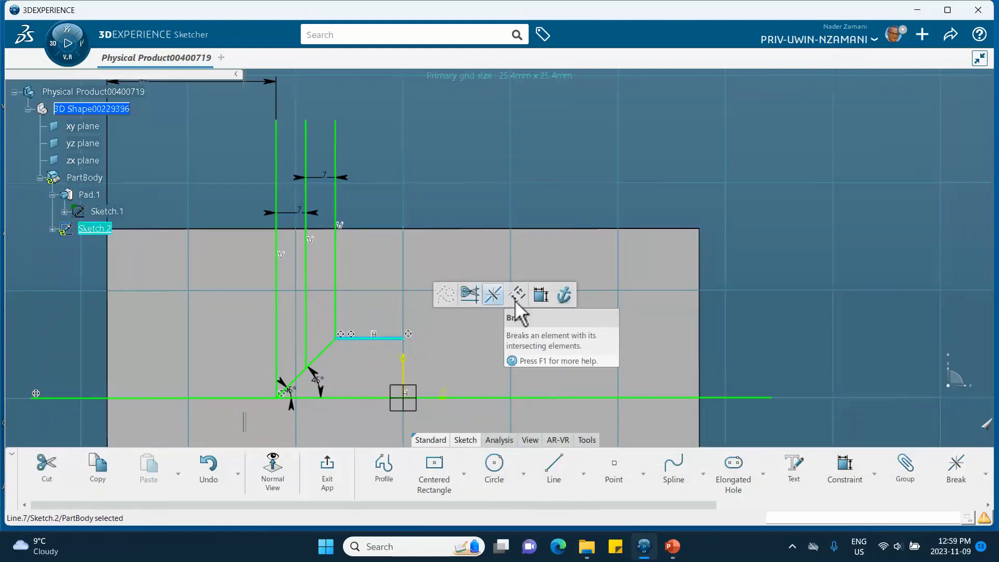
pyautogui.click(763, 239)
# Step: Draw a second horizontal line from the junction of the two slanted lines right to the vertical axis
pyautogui.click(553, 468)
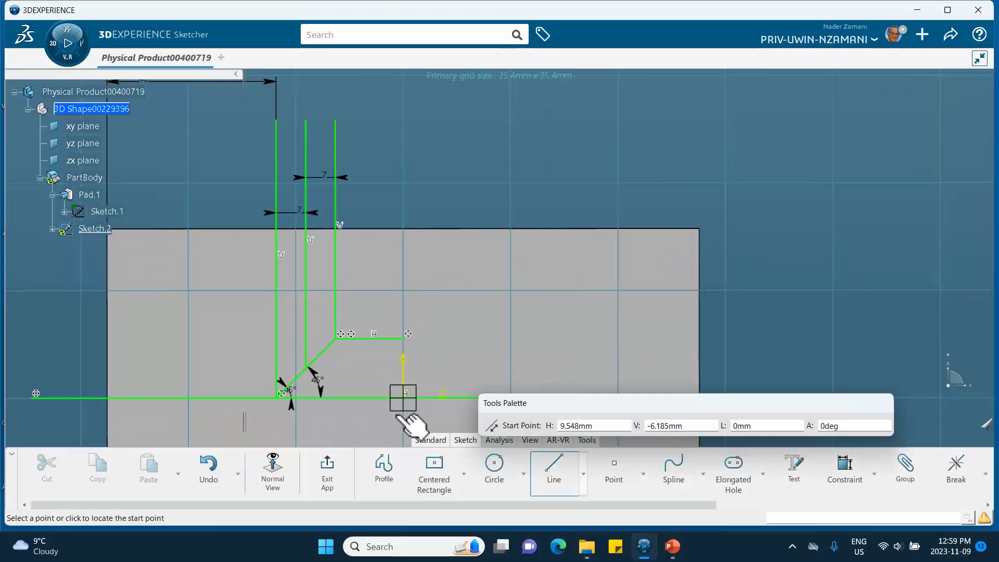
pyautogui.click(306, 367)
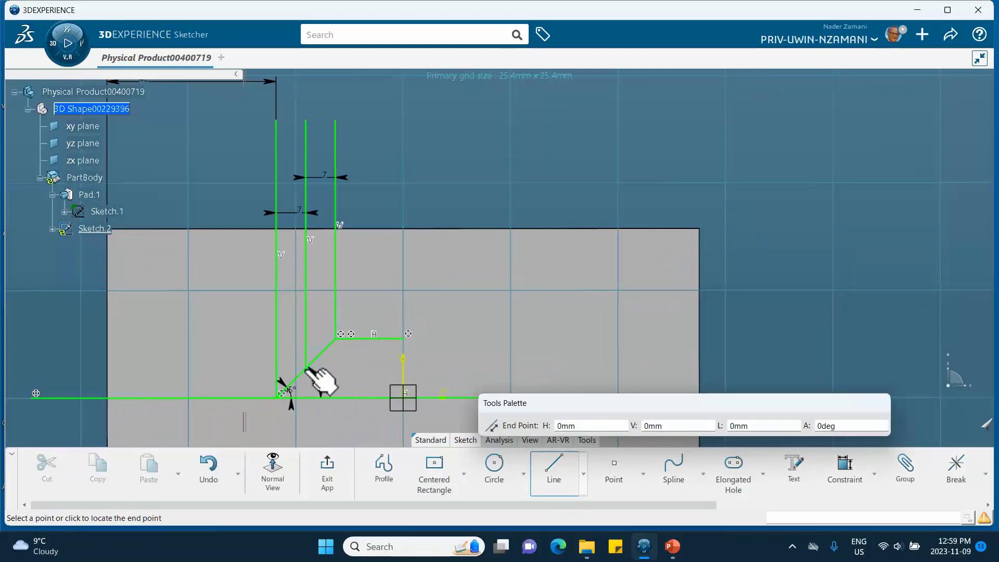
pyautogui.click(403, 368)
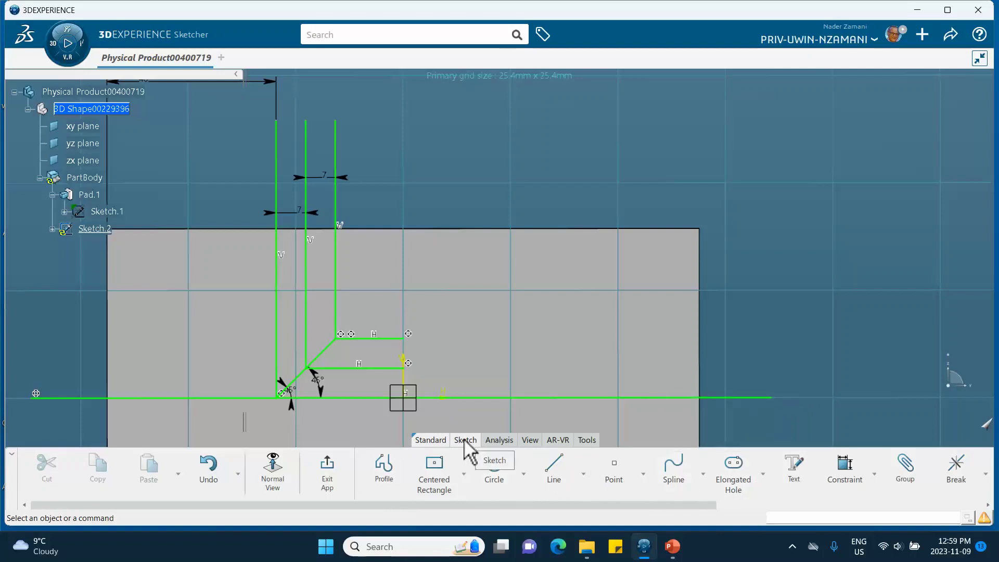
# Step: Break the long horizontal line at the first vertical line's lower end
pyautogui.click(955, 465)
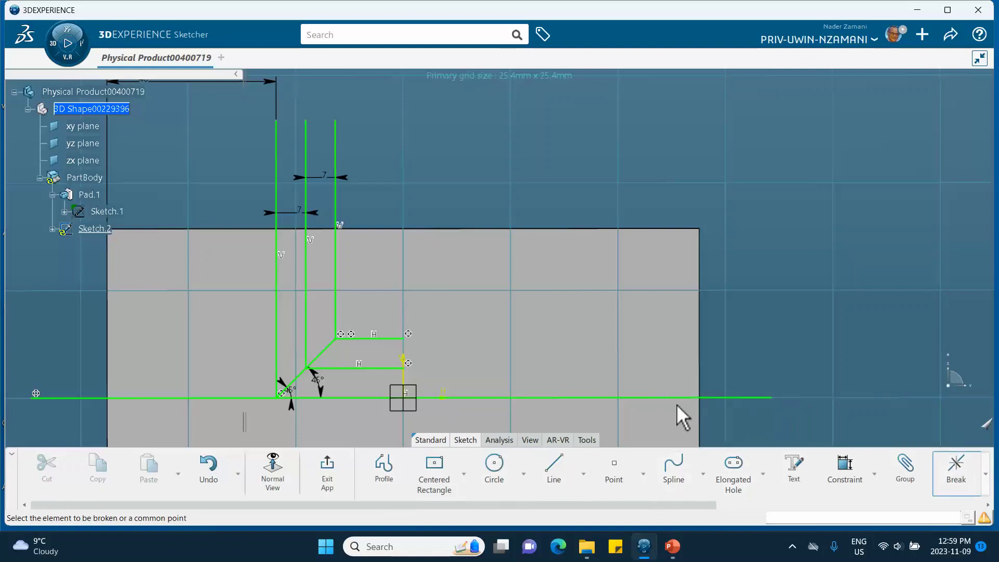
pyautogui.click(188, 396)
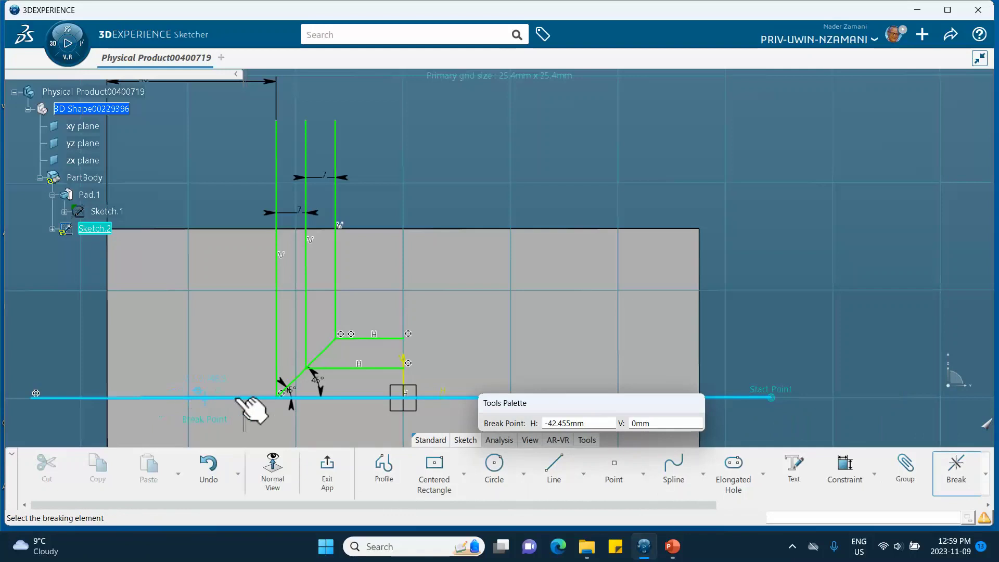
pyautogui.click(284, 391)
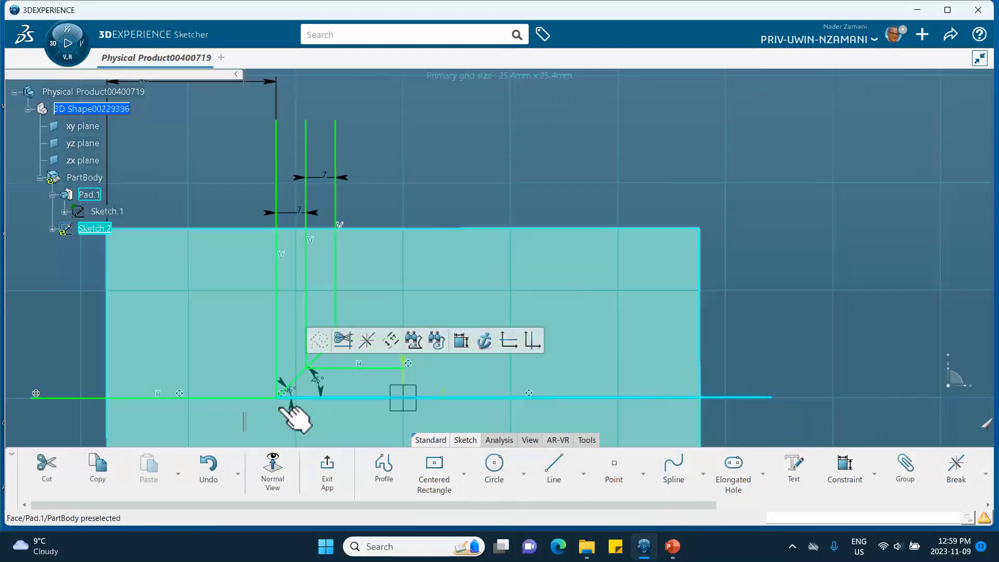
pyautogui.click(879, 256)
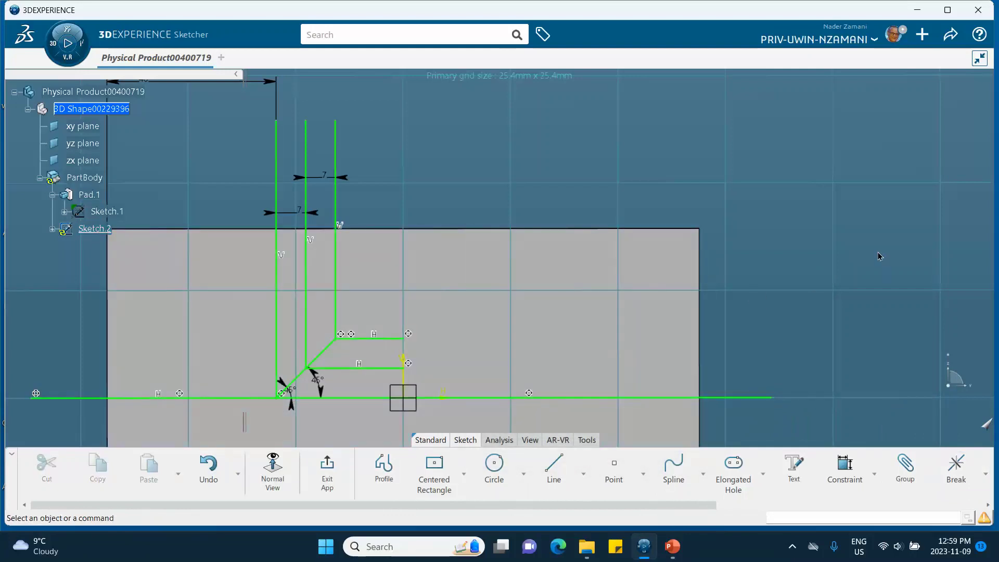
# Step: Break the remaining long horizontal line at the origin and delete the portion to the right of it
pyautogui.click(954, 469)
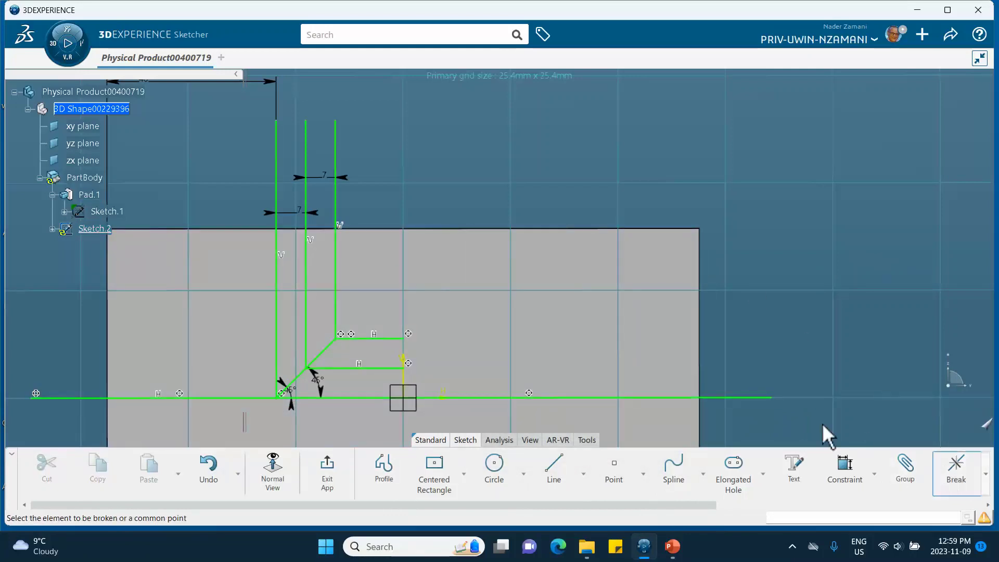
pyautogui.click(492, 397)
pyautogui.click(409, 395)
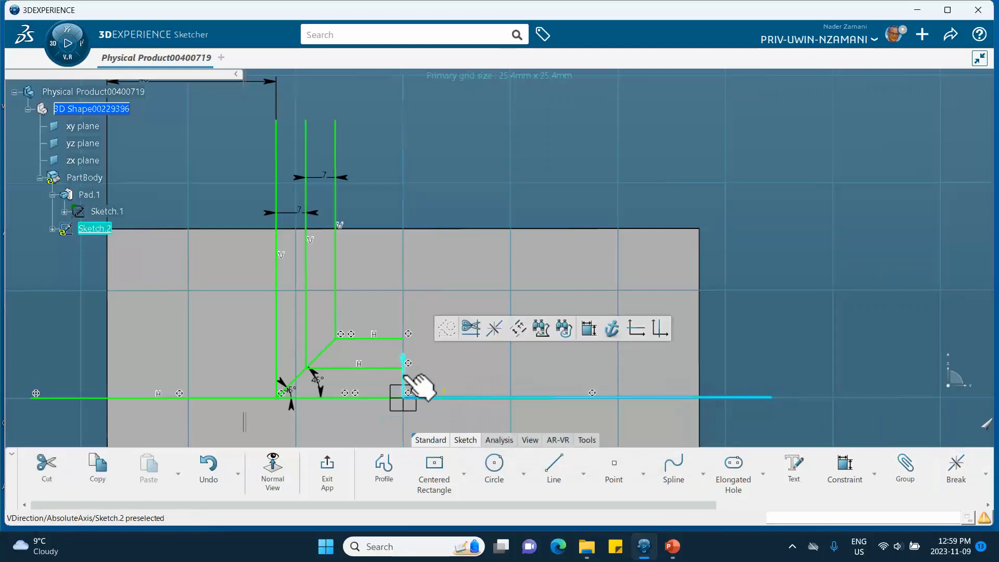
pyautogui.click(798, 313)
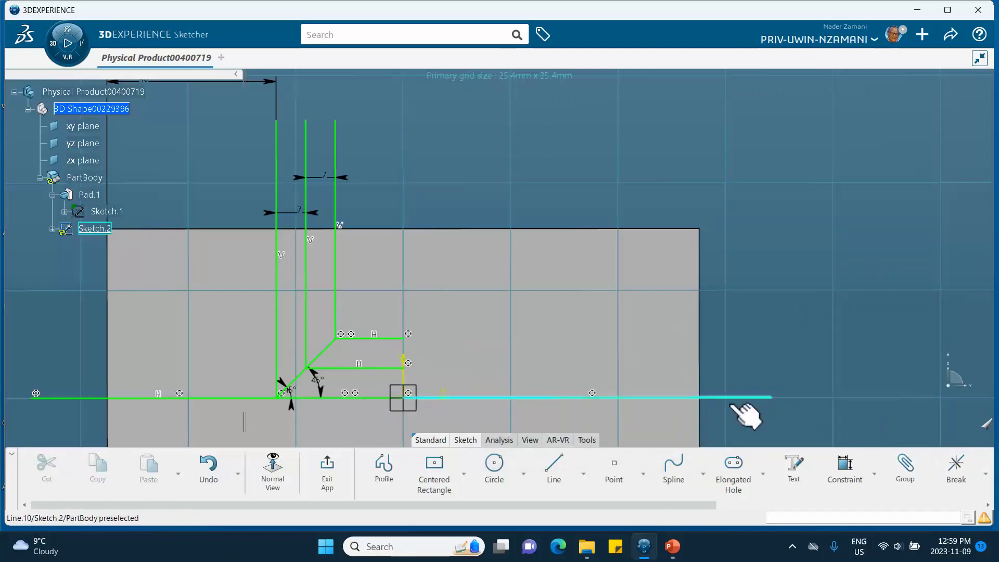
pyautogui.click(742, 397)
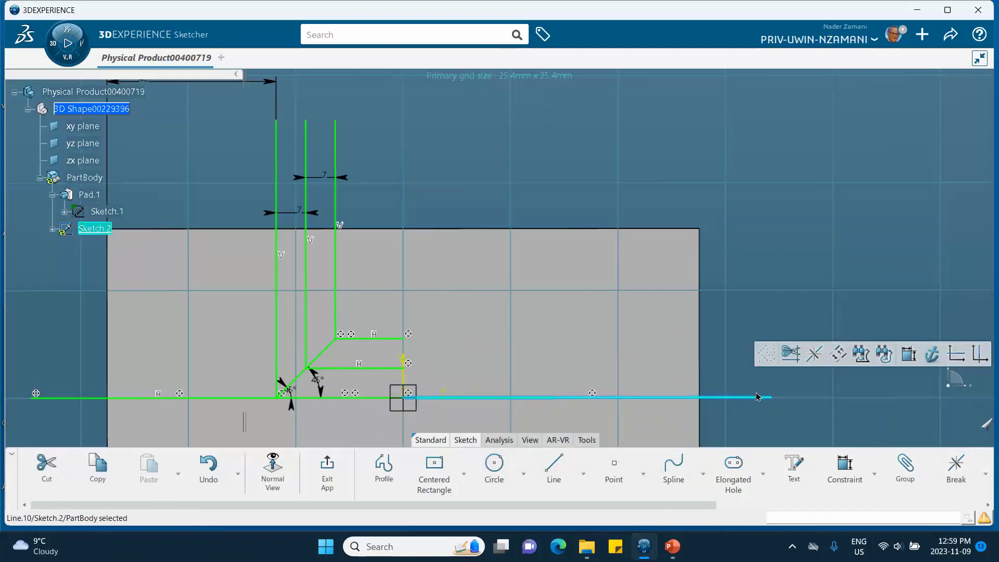
pyautogui.press('Delete')
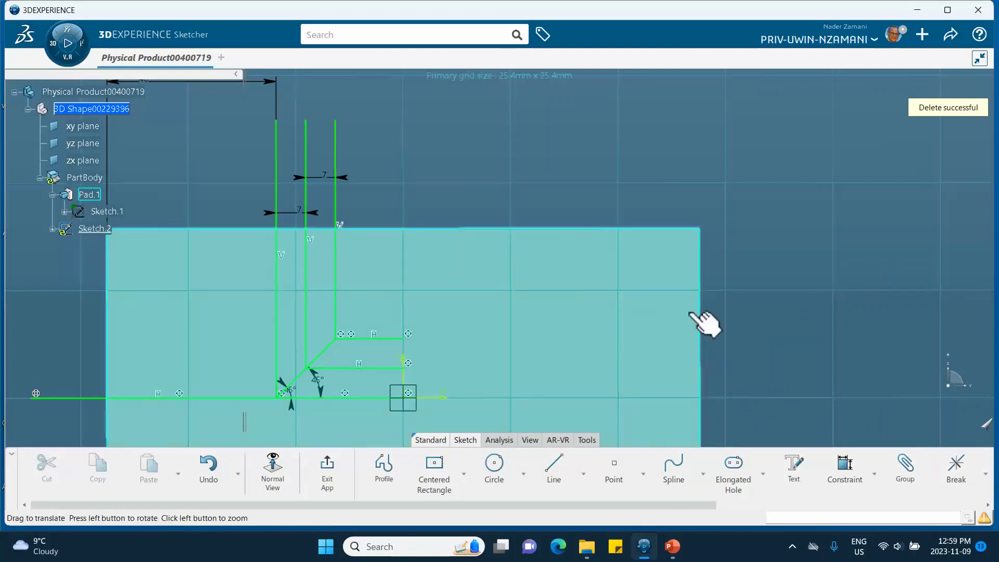
# Step: Draw a vertical line from the first vertical line's lower end down past the block's bottom edge
pyautogui.moveTo(705, 319)
pyautogui.mouseDown(button='middle')
pyautogui.moveTo(758, 229)
pyautogui.moveTo(791, 245)
pyautogui.mouseUp(button='middle')
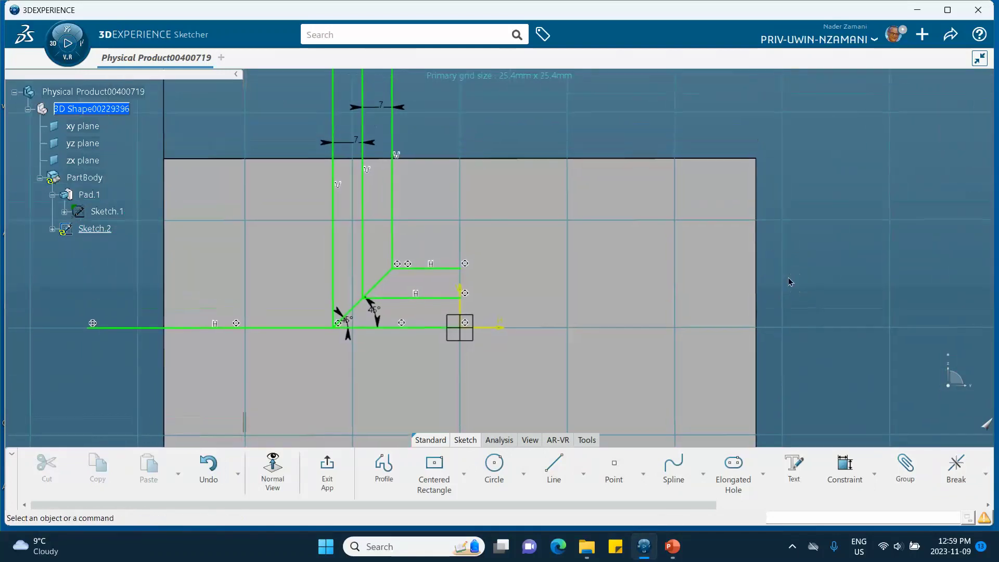
pyautogui.moveTo(665, 225); pyautogui.dragTo(367, 305, button='middle')
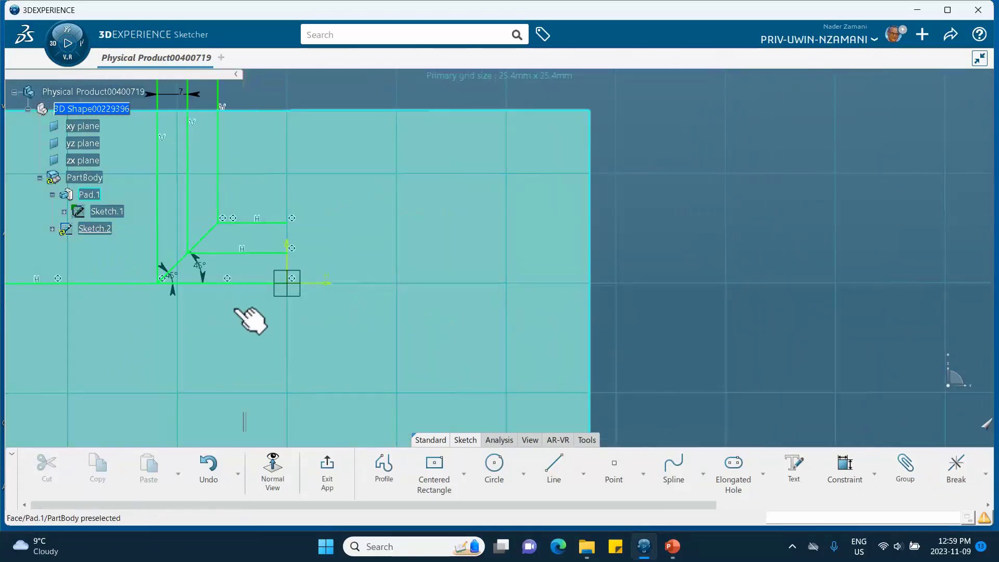
pyautogui.moveTo(252, 319); pyautogui.dragTo(419, 239, button='middle')
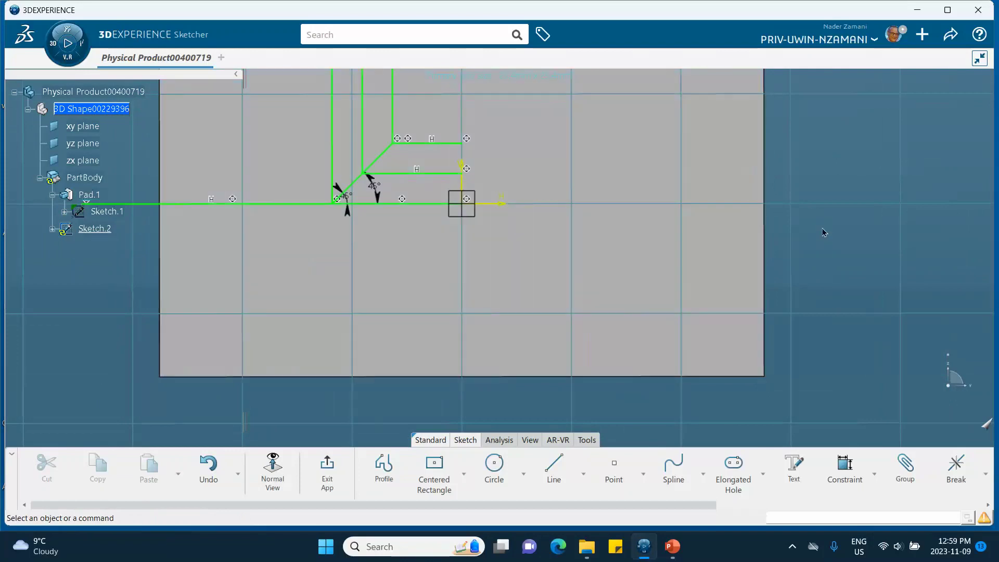
pyautogui.moveTo(824, 232); pyautogui.dragTo(836, 265, button='middle')
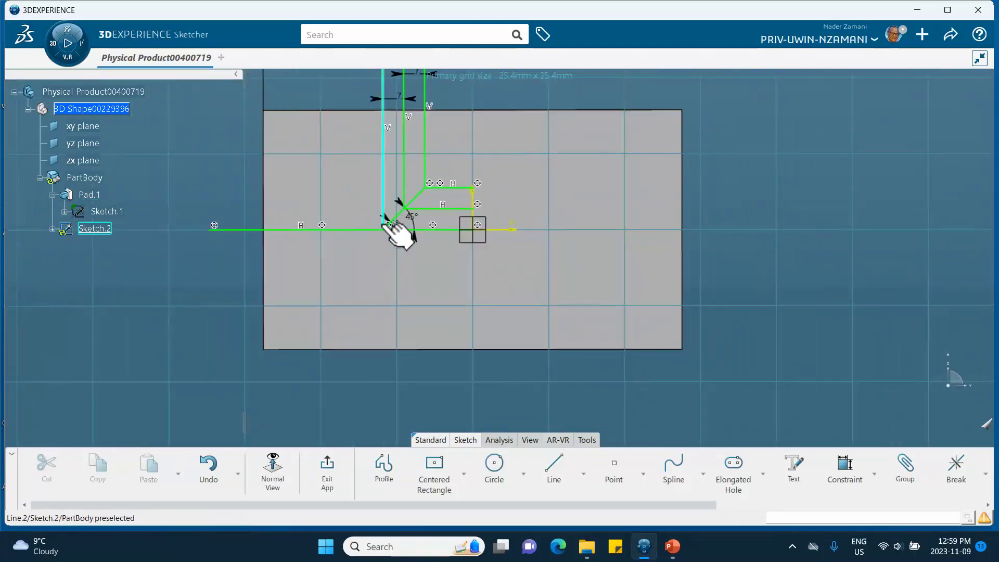
pyautogui.click(544, 469)
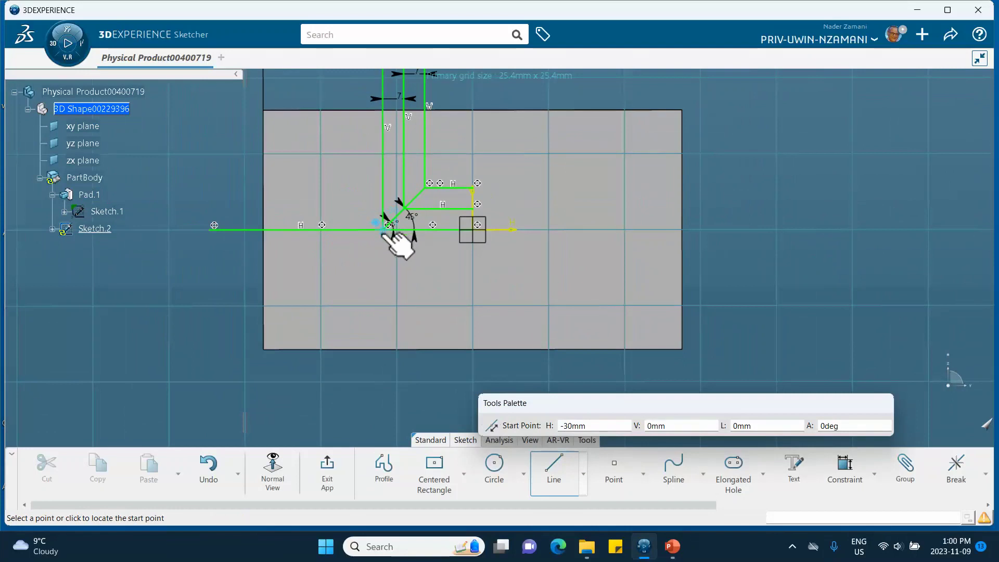
pyautogui.click(385, 229)
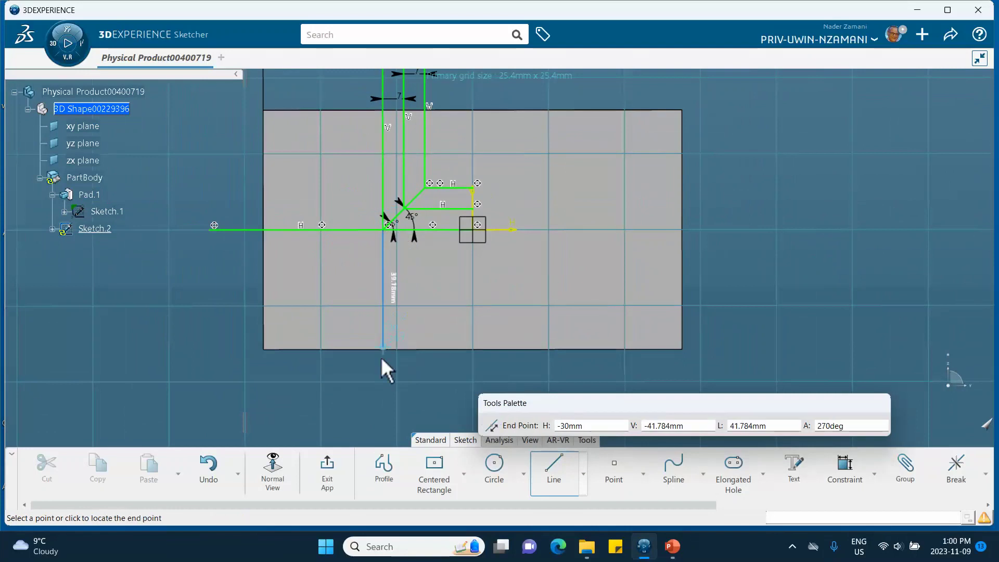
pyautogui.click(384, 373)
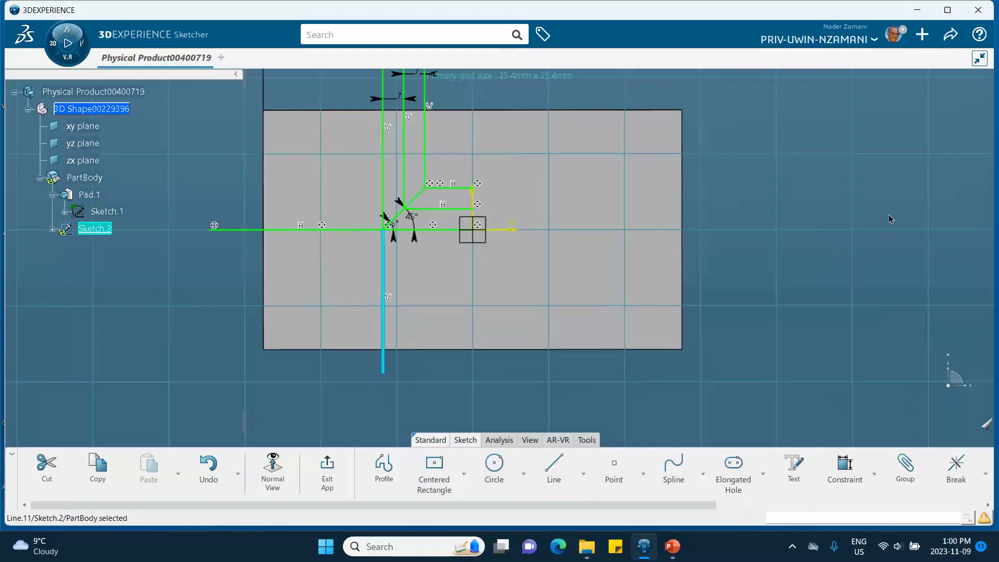
# Step: Mirror all ten lines of the half sketch about the vertical axis to complete the symmetric layout
pyautogui.moveTo(565, 243); pyautogui.dragTo(551, 309, button='middle')
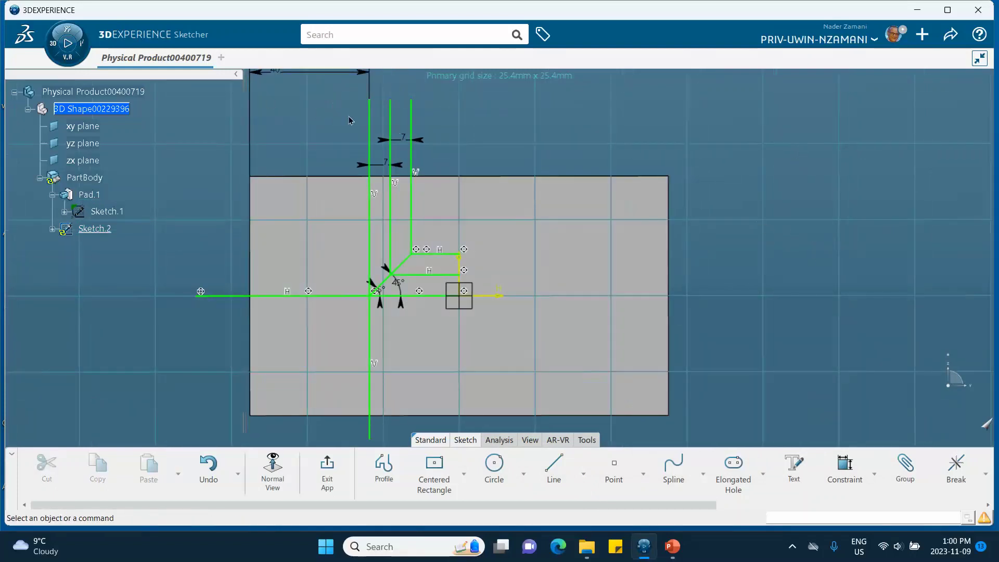
pyautogui.click(370, 123)
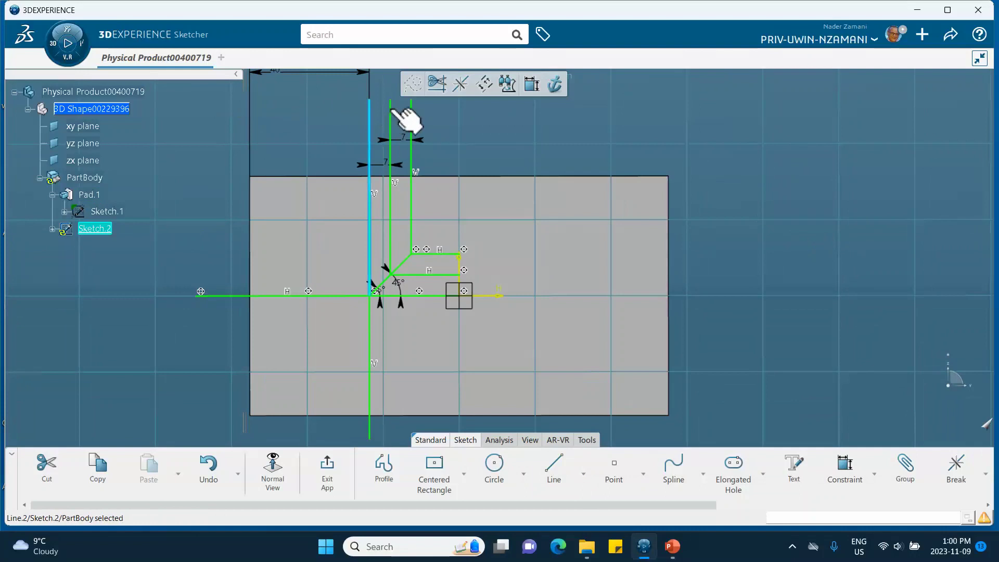
pyautogui.keyDown('ctrl'); pyautogui.click(390, 117); pyautogui.keyUp('ctrl')
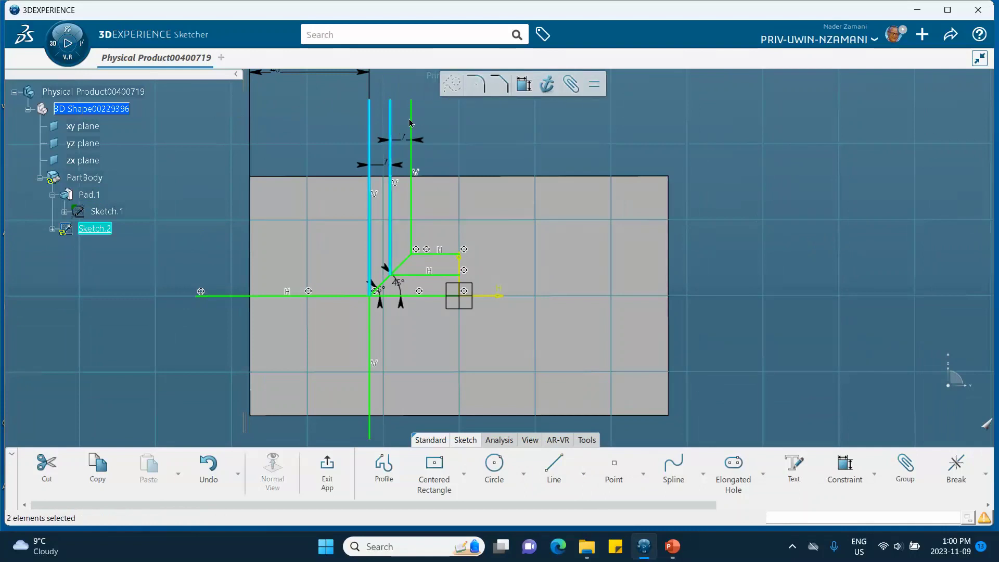
pyautogui.keyDown('ctrl'); pyautogui.click(411, 136); pyautogui.keyUp('ctrl')
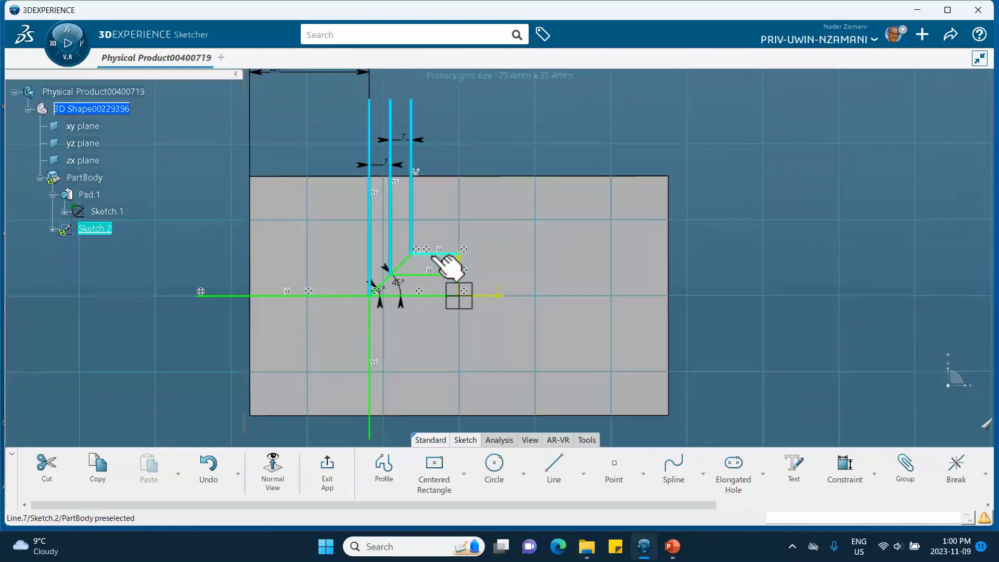
pyautogui.keyDown('ctrl'); pyautogui.click(436, 254); pyautogui.keyUp('ctrl')
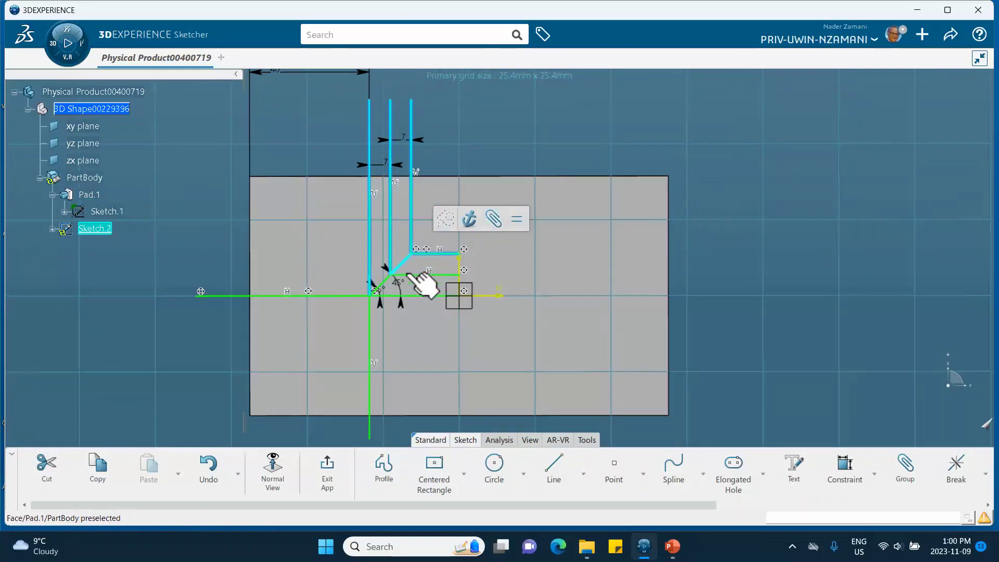
pyautogui.keyDown('ctrl'); pyautogui.click(384, 284); pyautogui.keyUp('ctrl')
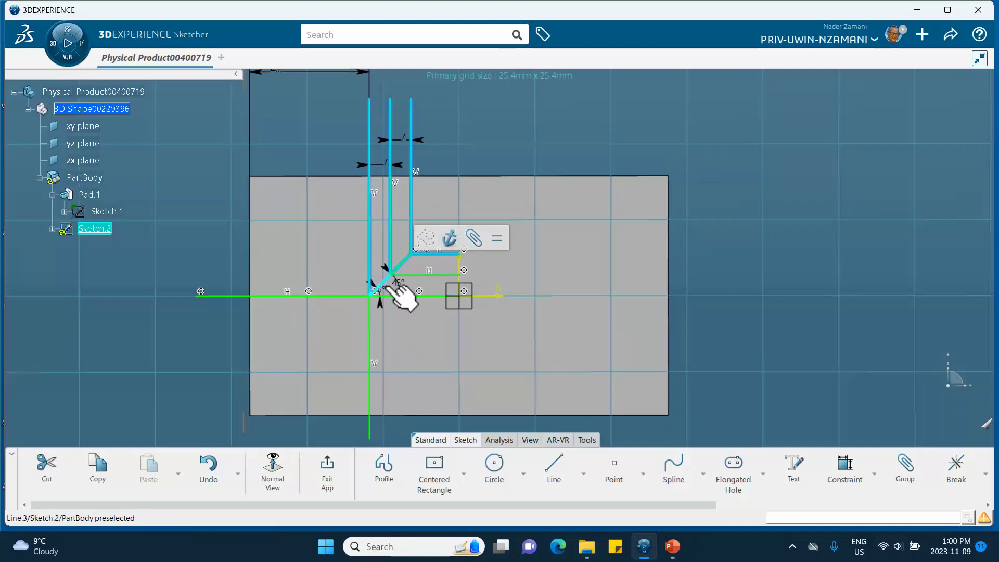
pyautogui.keyDown('ctrl'); pyautogui.click(424, 275); pyautogui.keyUp('ctrl')
pyautogui.keyDown('ctrl'); pyautogui.click(419, 295); pyautogui.keyUp('ctrl')
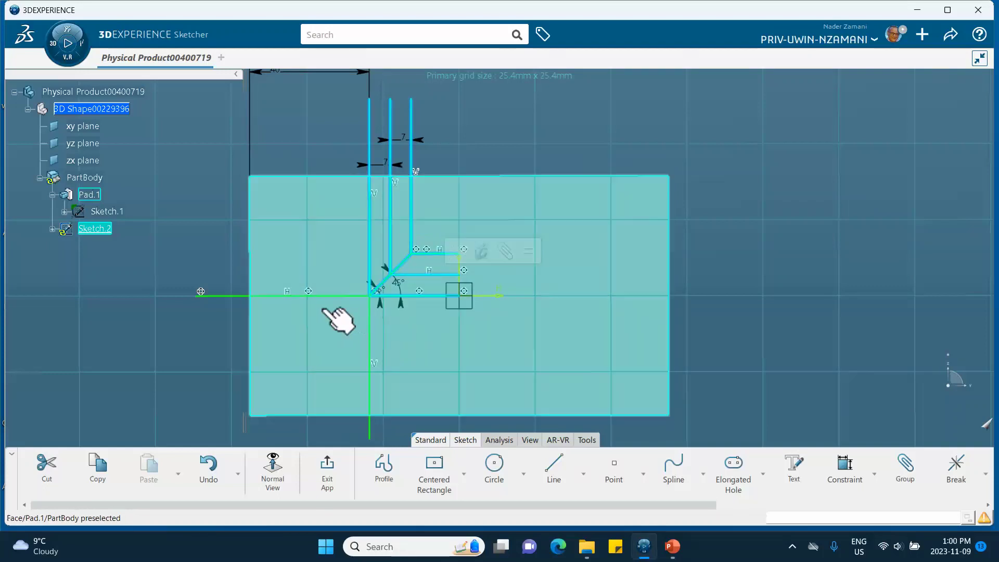
pyautogui.keyDown('ctrl'); pyautogui.click(323, 295); pyautogui.keyUp('ctrl')
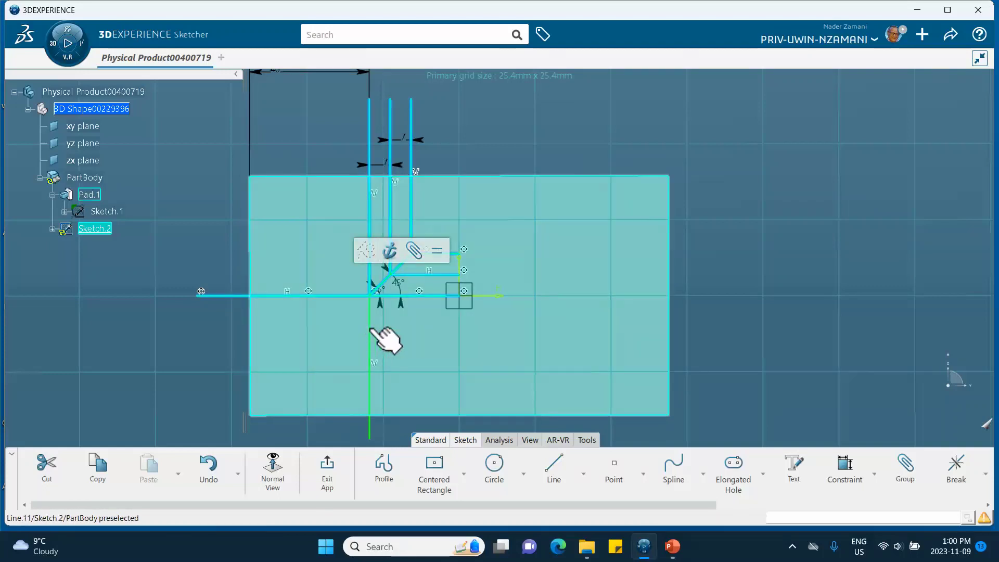
pyautogui.keyDown('ctrl'); pyautogui.click(370, 328); pyautogui.keyUp('ctrl')
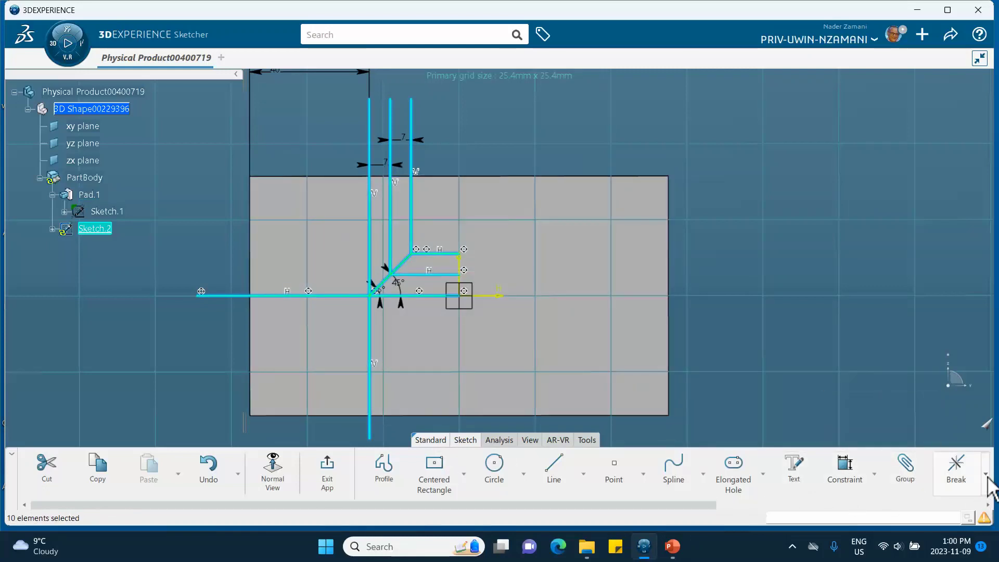
pyautogui.click(987, 476)
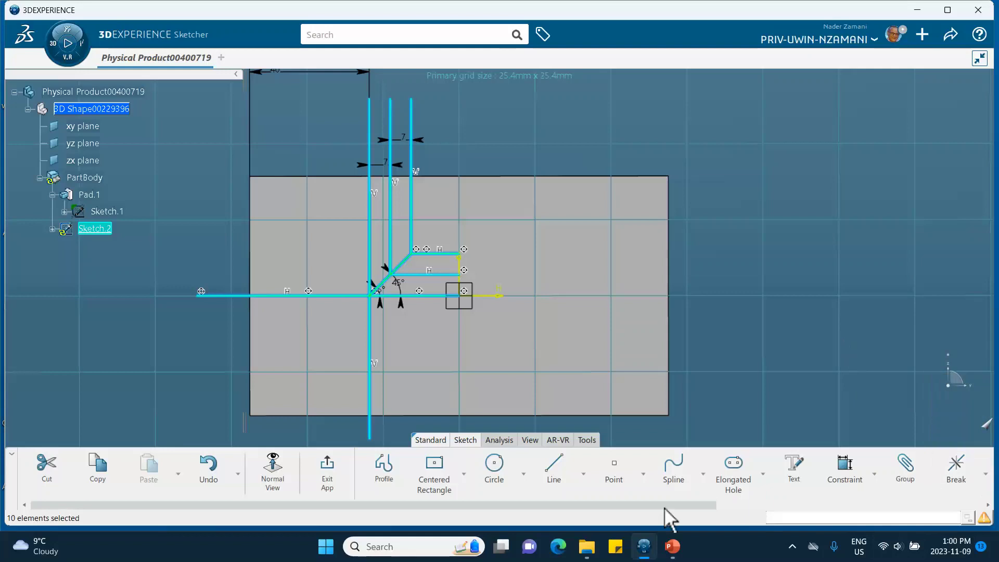
pyautogui.moveTo(668, 506); pyautogui.dragTo(862, 480)
pyautogui.click(852, 472)
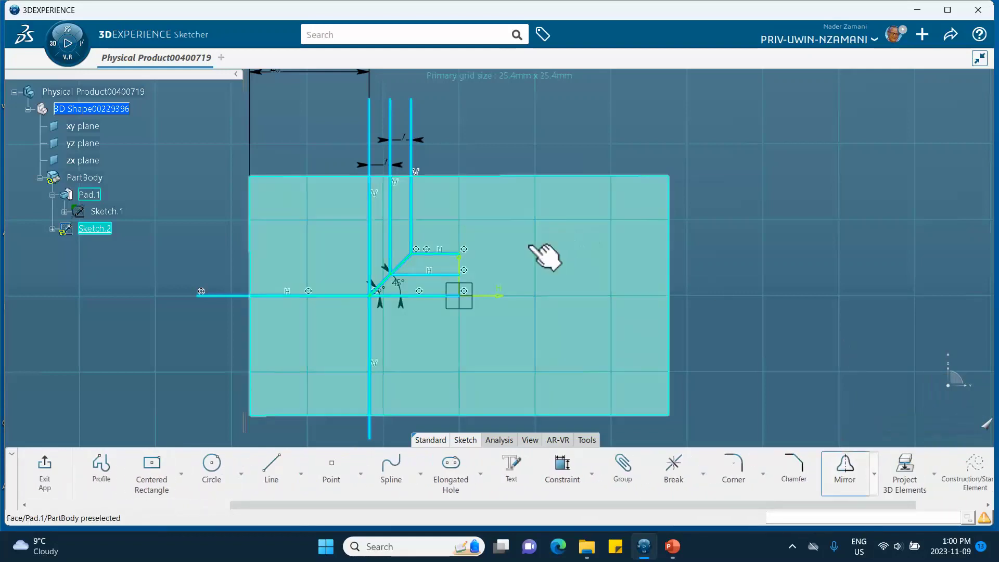
pyautogui.click(460, 266)
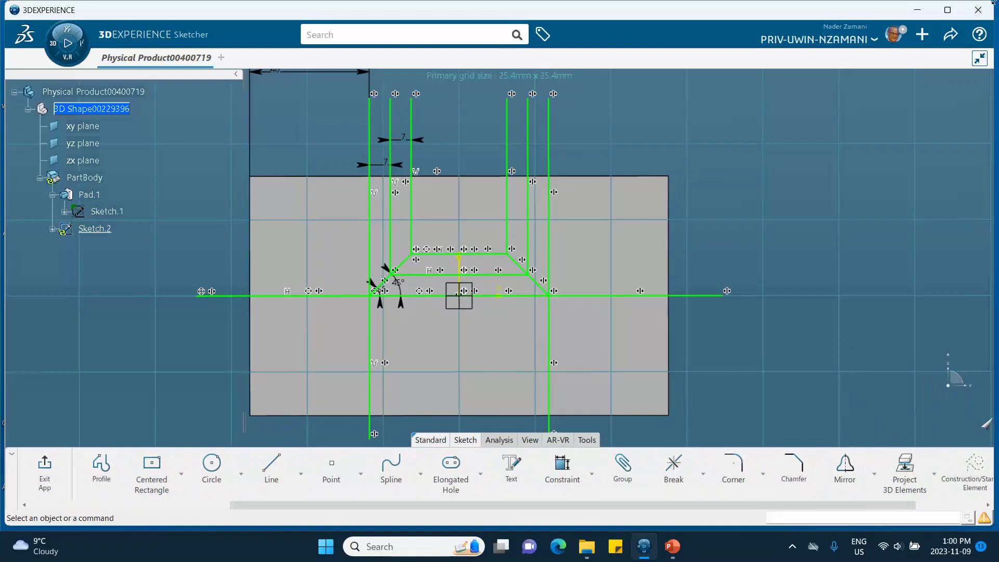
# Step: Save the model and exit the sketch
pyautogui.click(950, 34)
pyautogui.click(882, 60)
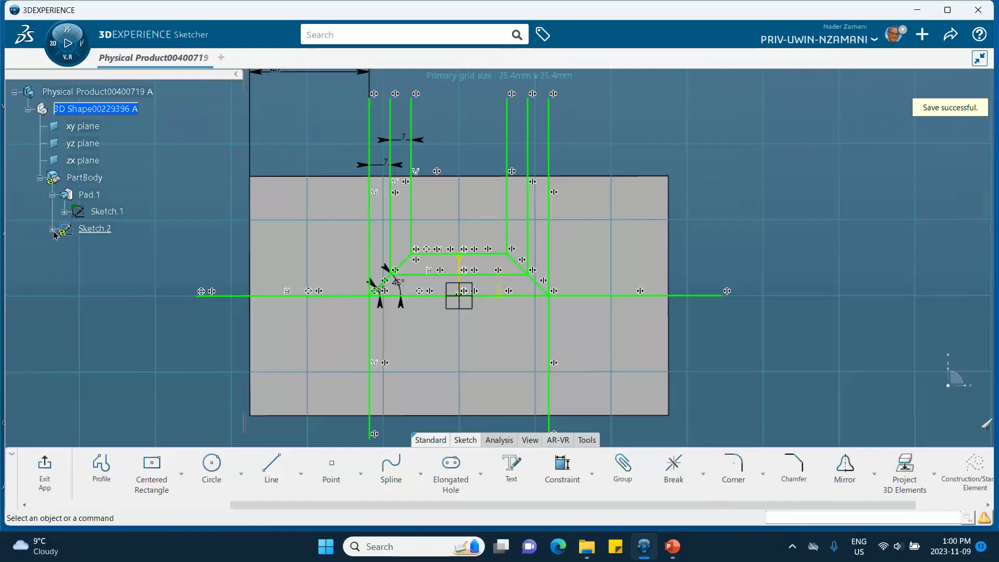
pyautogui.click(44, 471)
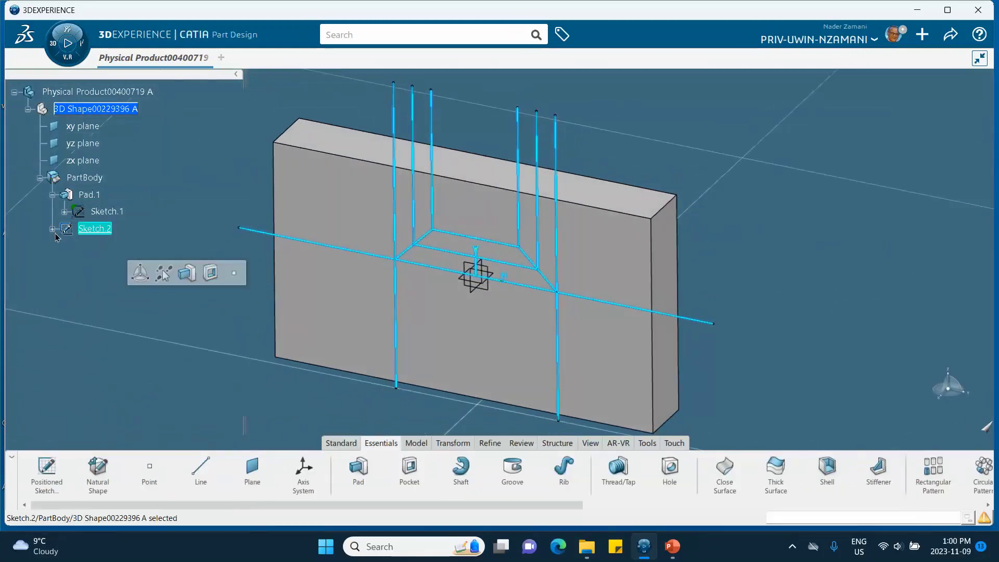
# Step: Rename Sketch.2 as master-sketch in its feature properties
pyautogui.click(52, 229)
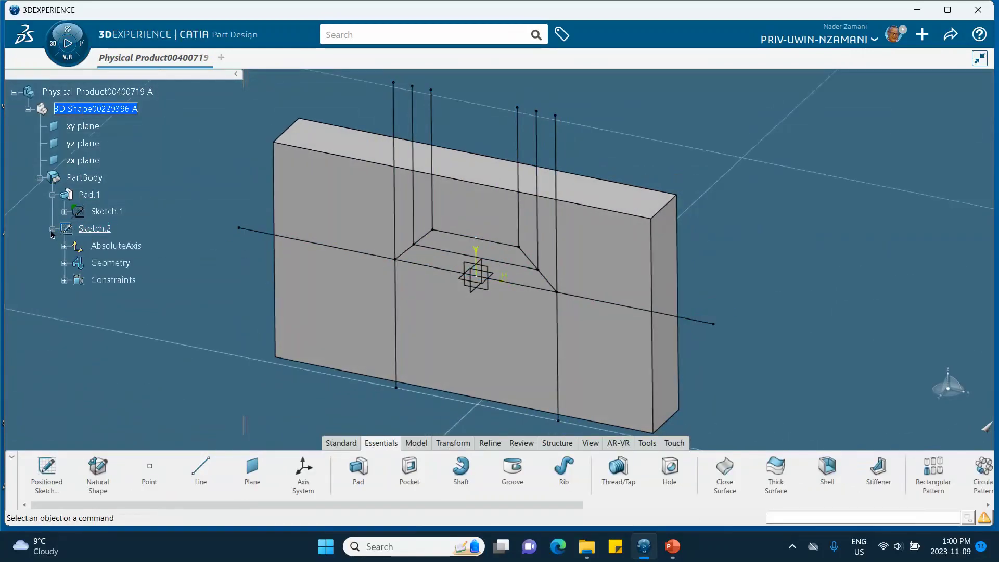
pyautogui.rightClick(83, 230)
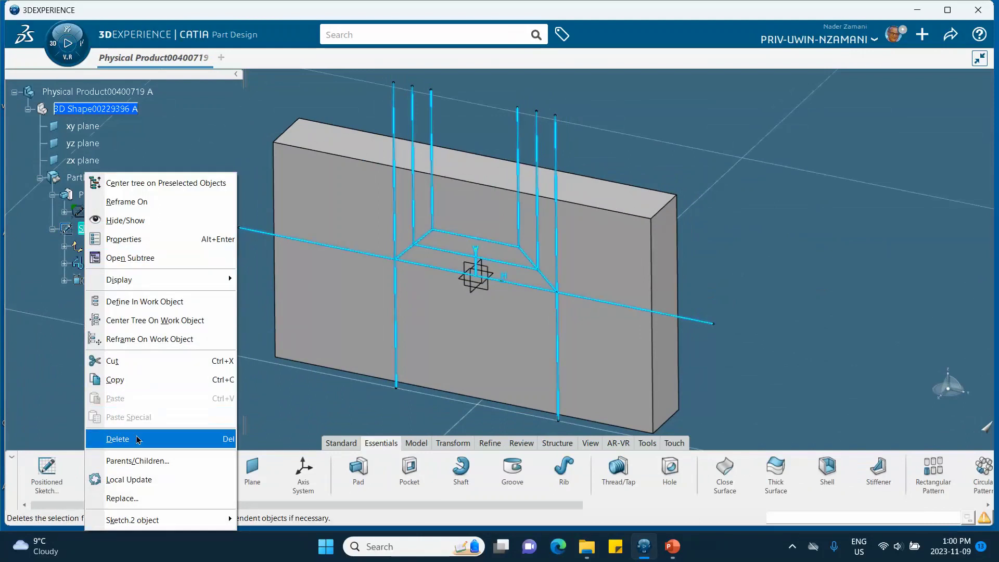
pyautogui.click(124, 239)
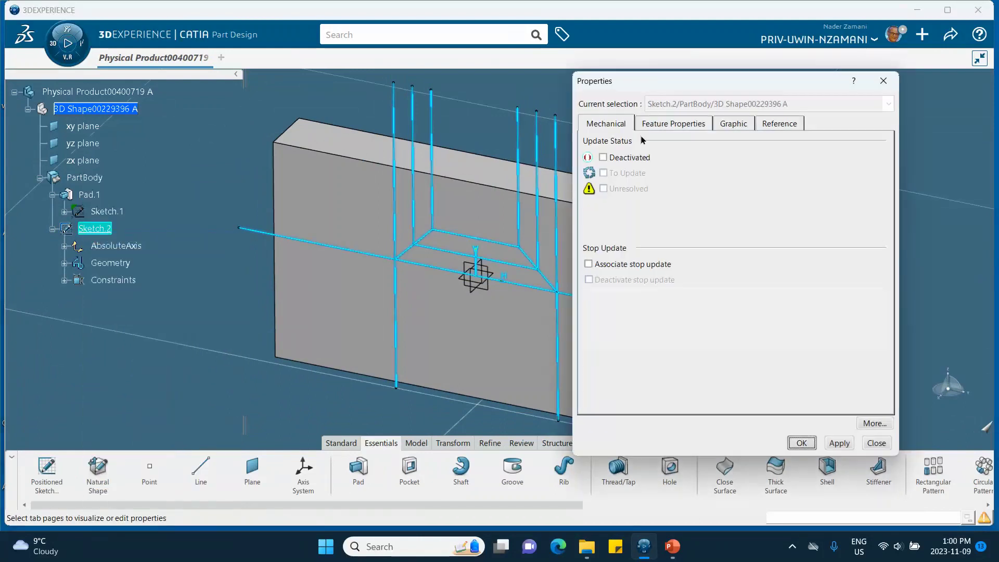
pyautogui.click(683, 126)
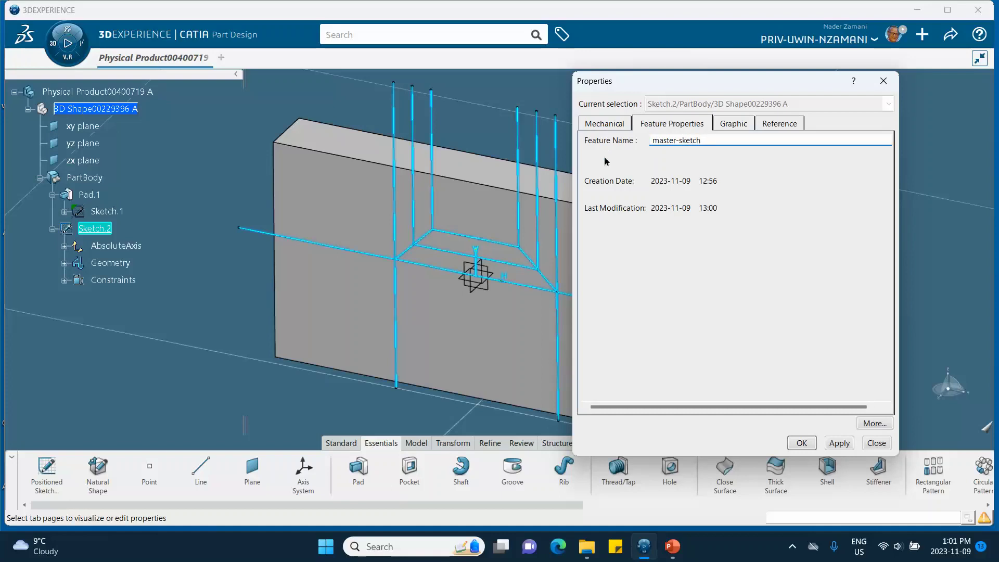
pyautogui.click(801, 443)
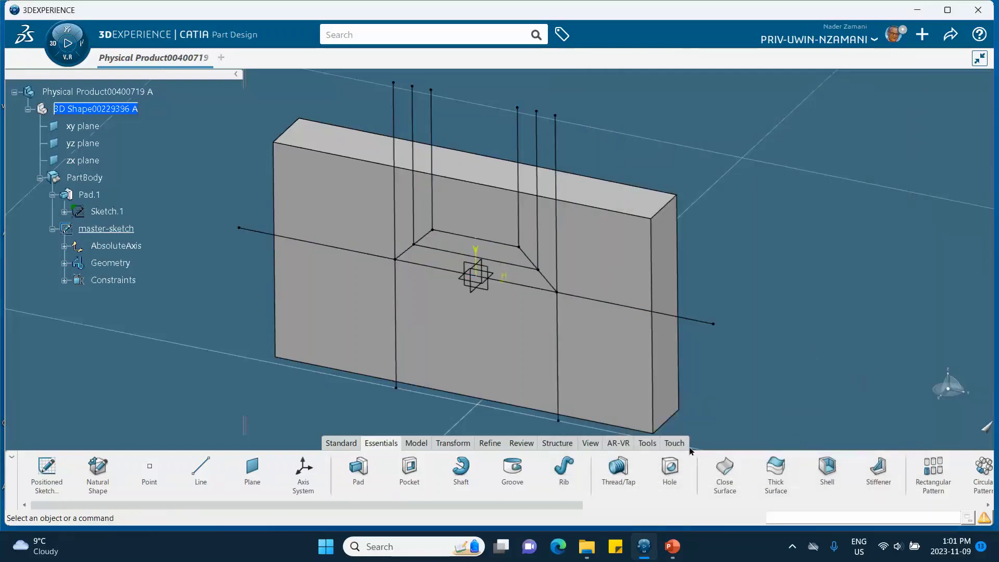
pyautogui.click(792, 546)
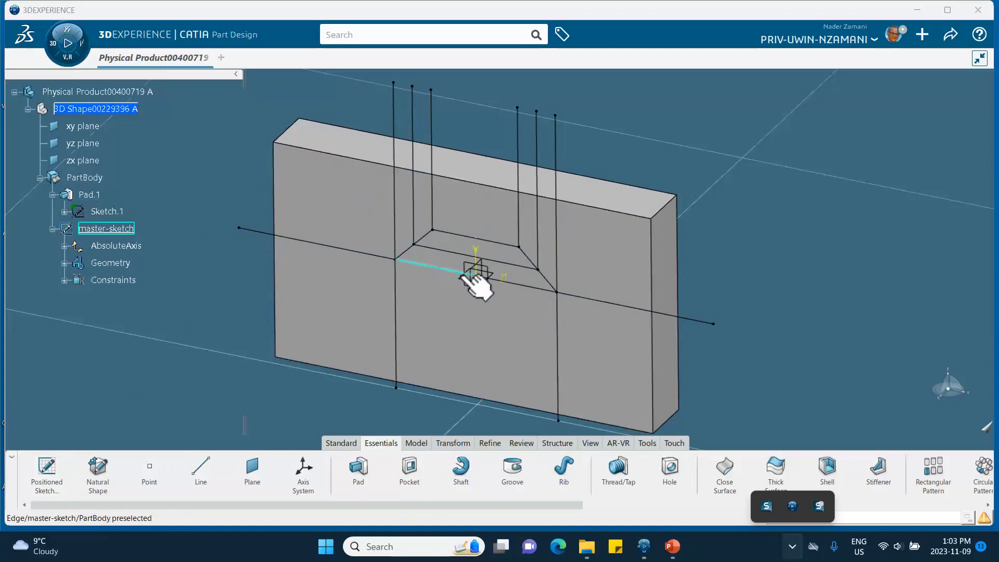
# Step: Start a sketch on the yz plane and choose the master sketch's six upper vertical lines for Project 3D Elements
pyautogui.click(493, 269)
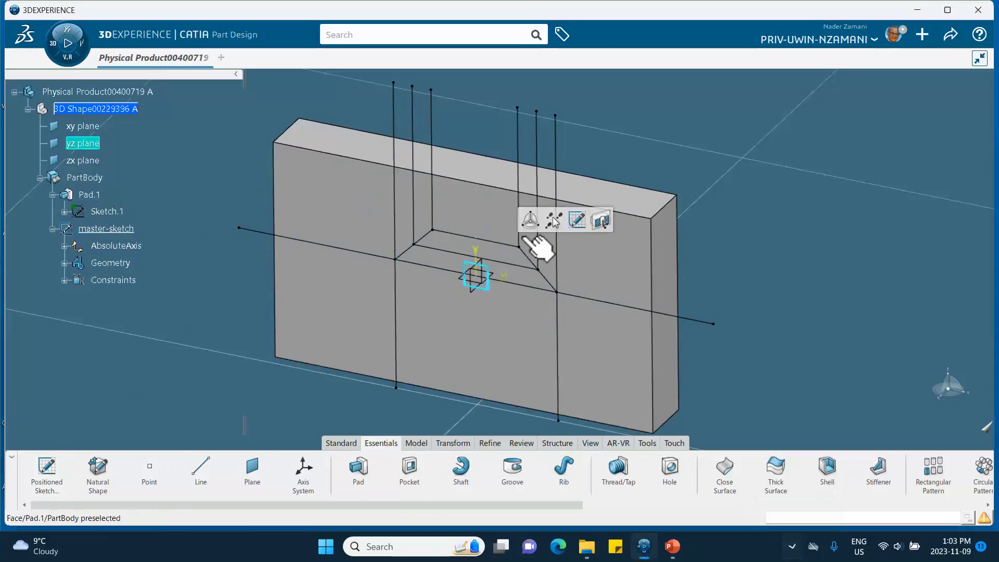
pyautogui.click(574, 221)
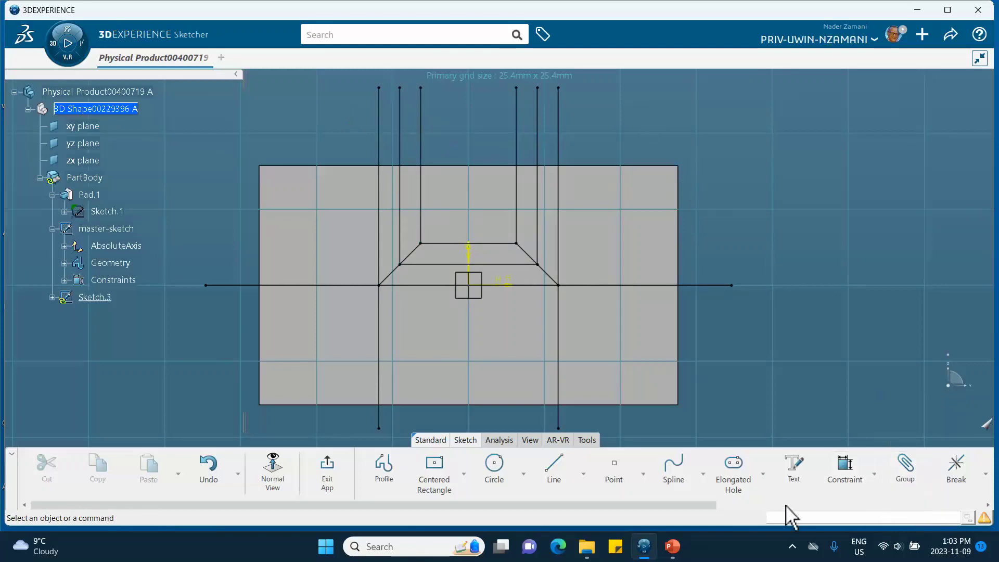
pyautogui.moveTo(690, 515); pyautogui.dragTo(909, 515)
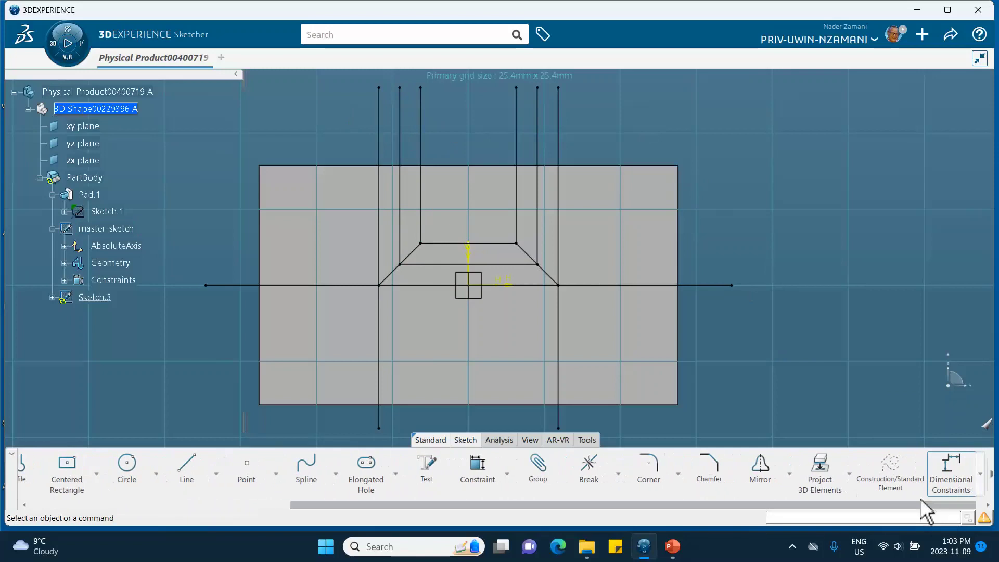
pyautogui.click(834, 475)
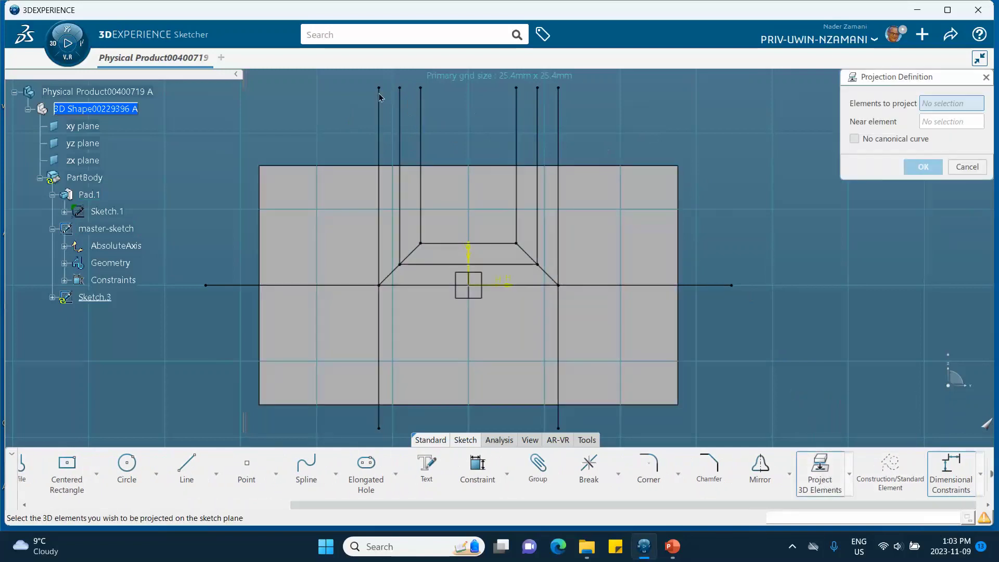
pyautogui.click(381, 112)
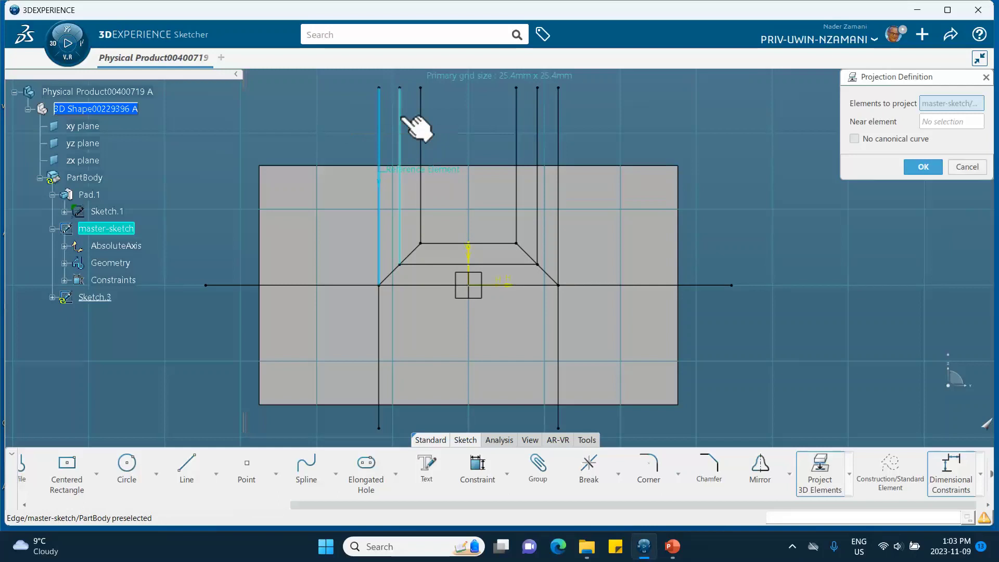
pyautogui.click(401, 118)
pyautogui.click(422, 118)
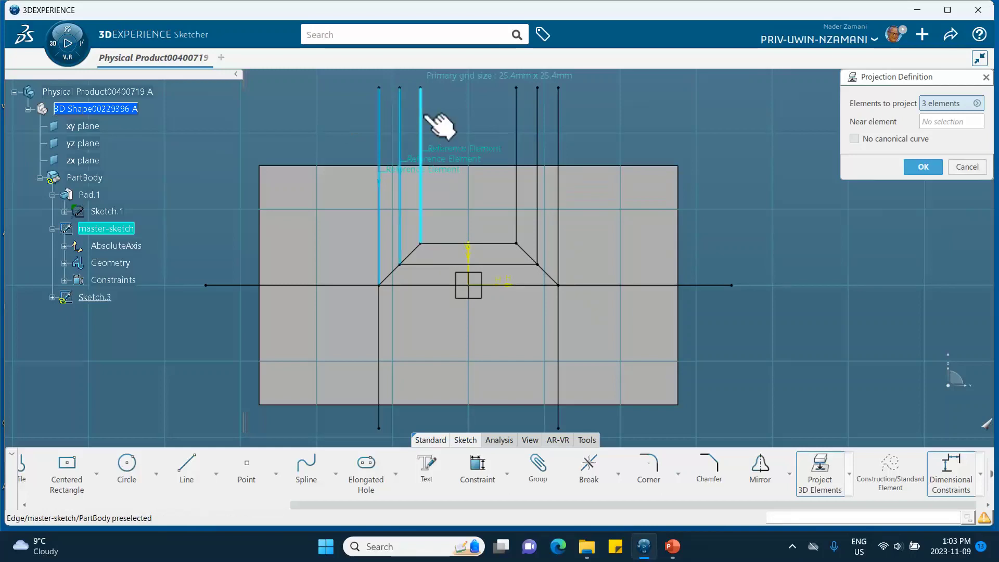
pyautogui.click(516, 130)
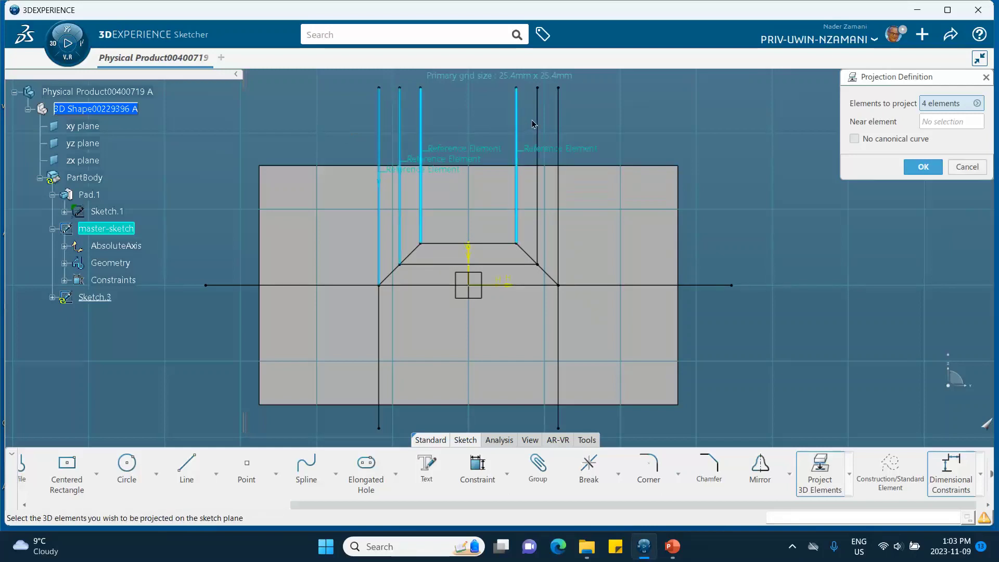
pyautogui.click(538, 135)
pyautogui.click(557, 122)
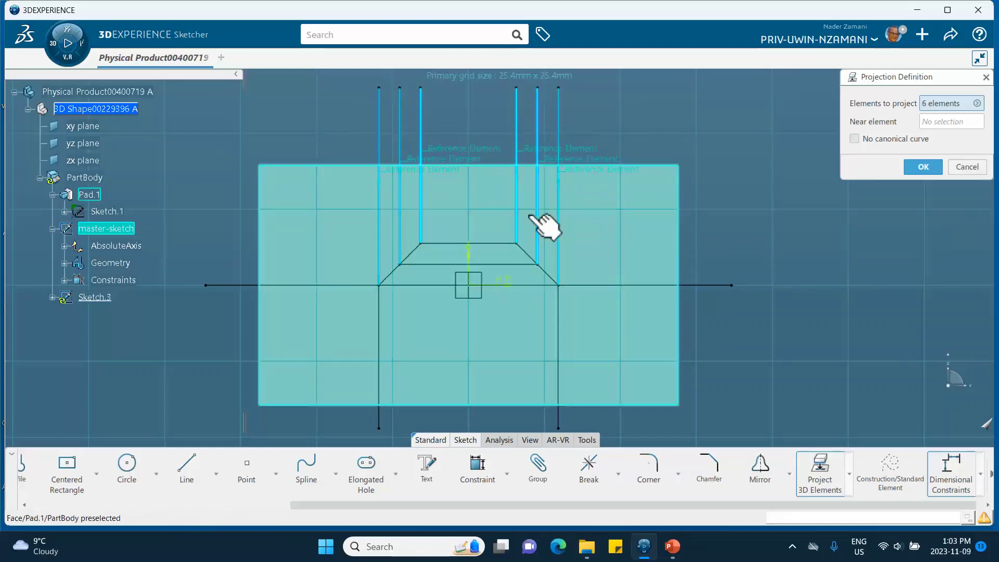
# Step: Try to add the master sketch's slanted lines and uppermost horizontal line to the elements to project
pyautogui.click(550, 277)
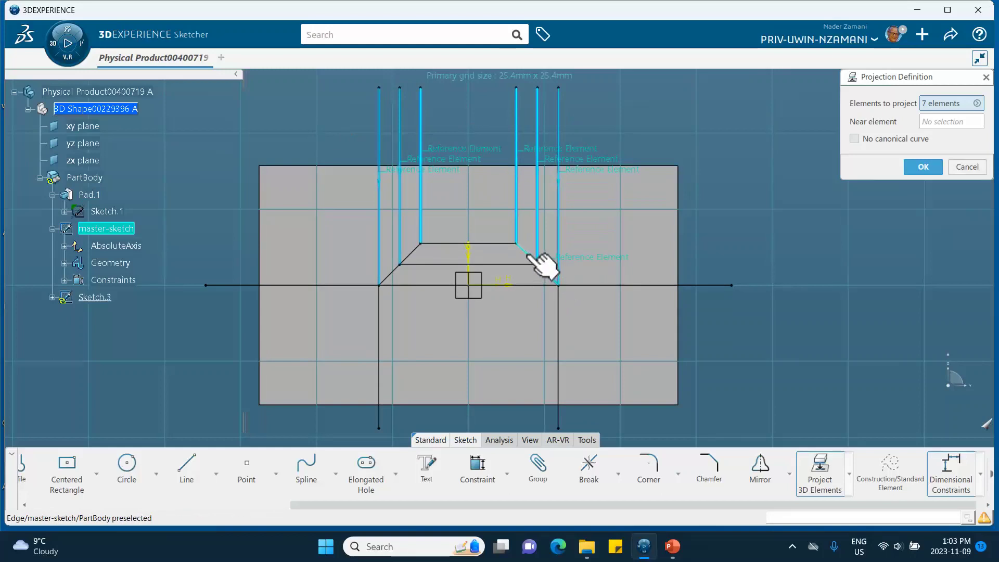
pyautogui.click(528, 254)
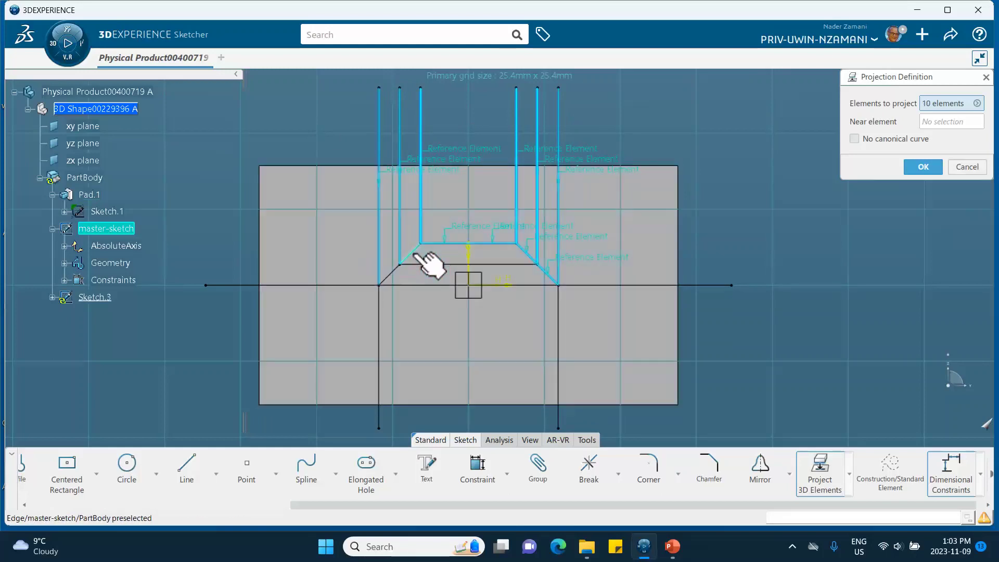
pyautogui.click(393, 275)
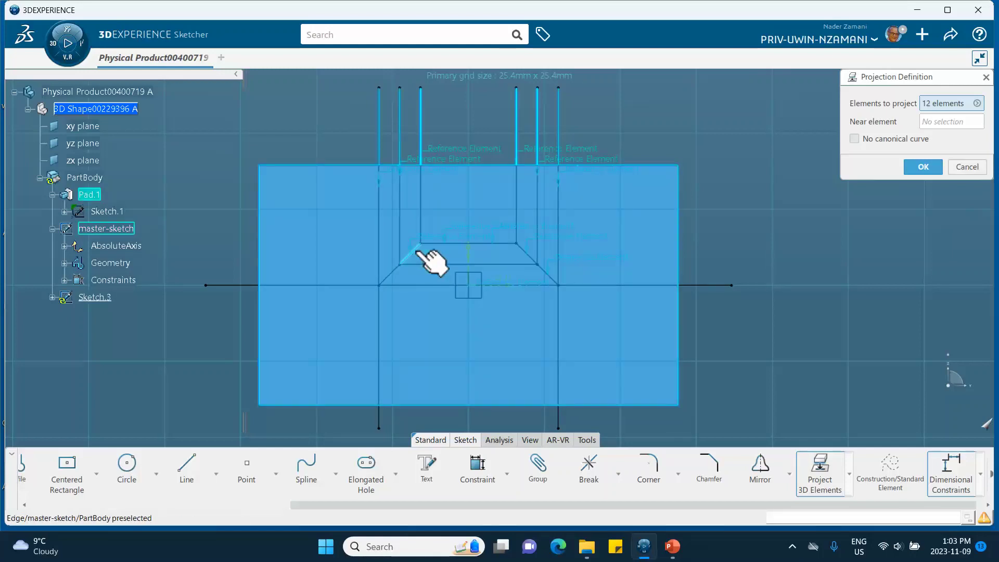
# Step: Remove the master sketch's slanted lines and uppermost horizontal line from the elements to project
pyautogui.click(523, 248)
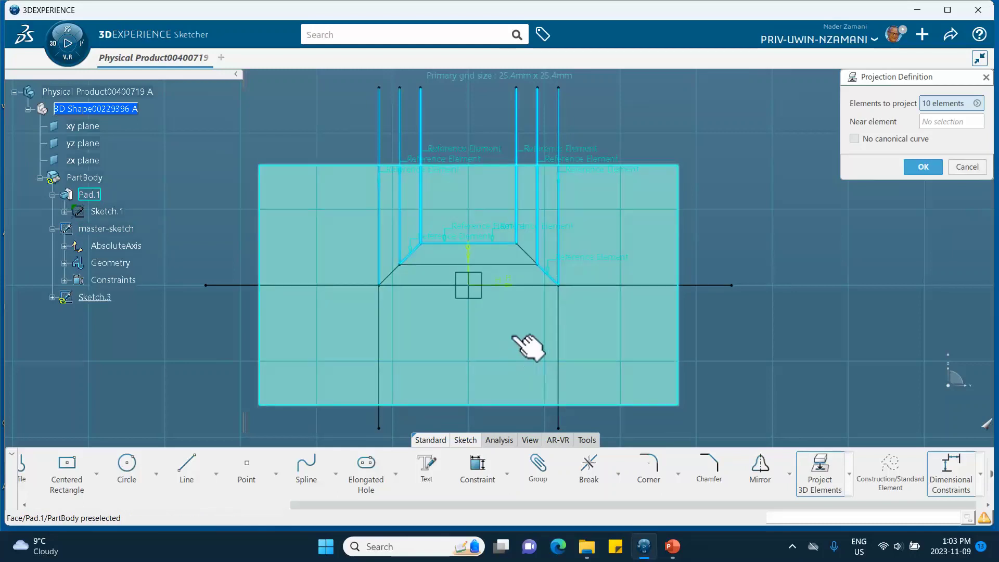
pyautogui.click(550, 276)
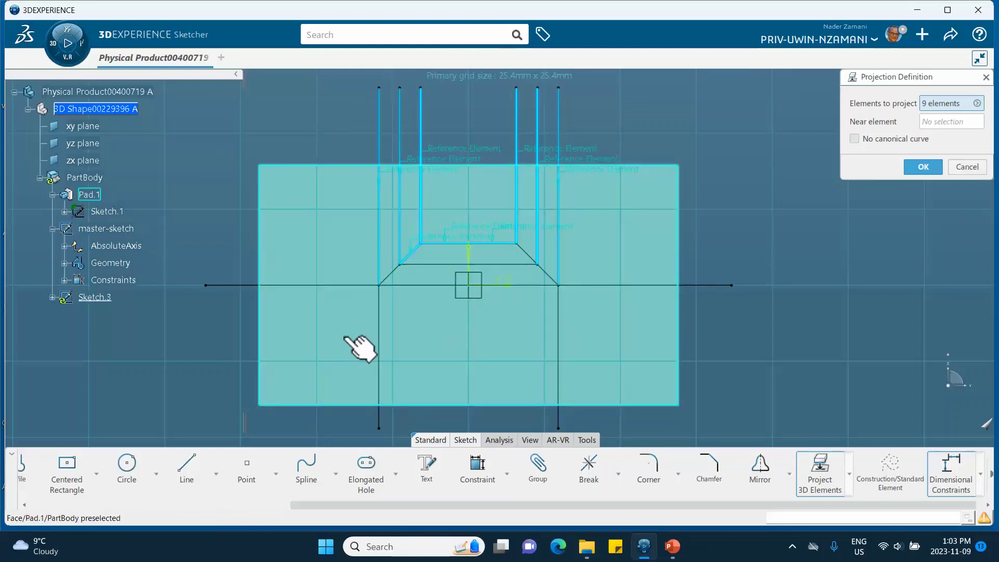
pyautogui.click(416, 249)
pyautogui.click(424, 260)
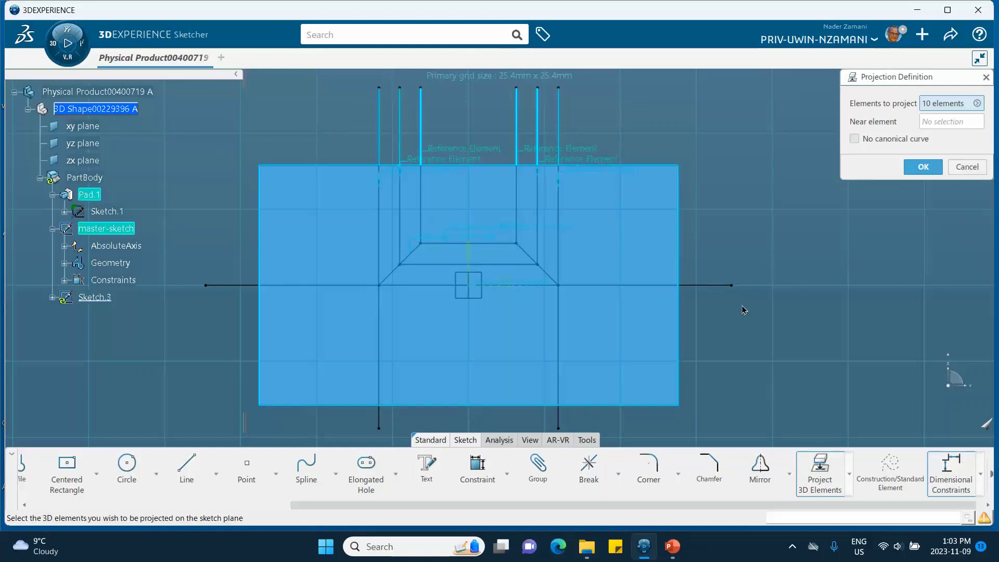
pyautogui.click(485, 245)
pyautogui.click(449, 245)
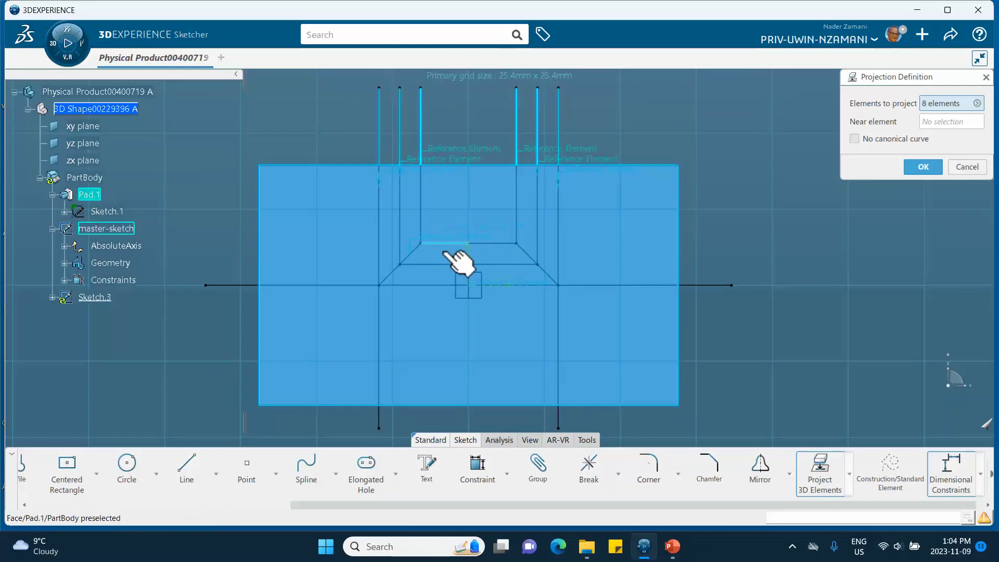
# Step: Add the middle horizontal line and the central horizontal line between the outer verticals to the selection, and create the projection
pyautogui.click(438, 266)
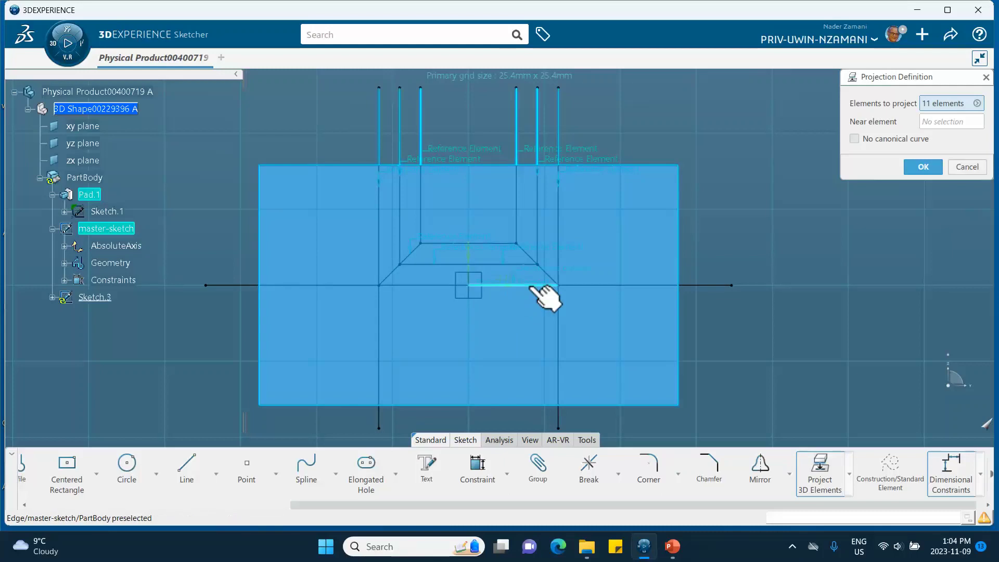
pyautogui.click(450, 305)
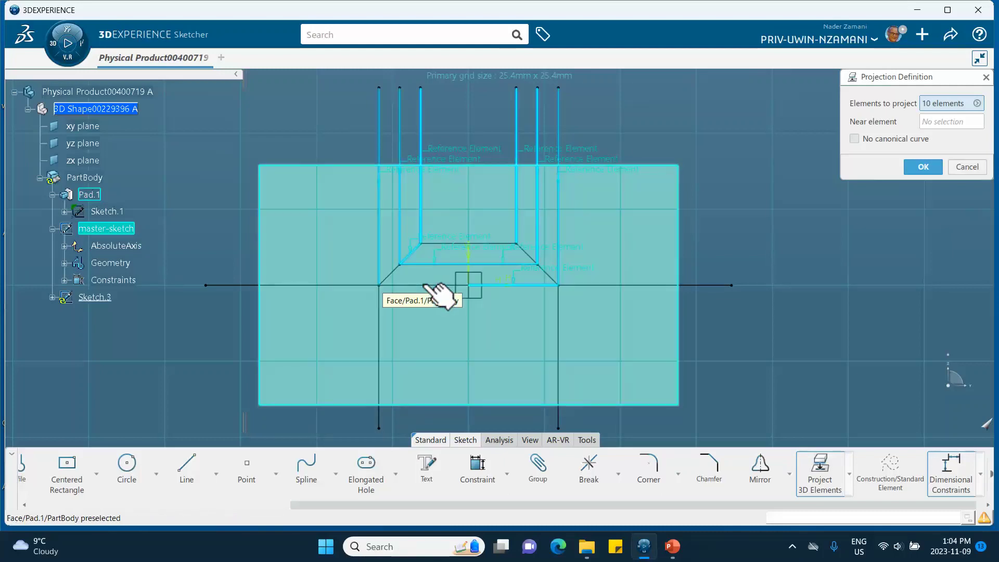
pyautogui.click(440, 298)
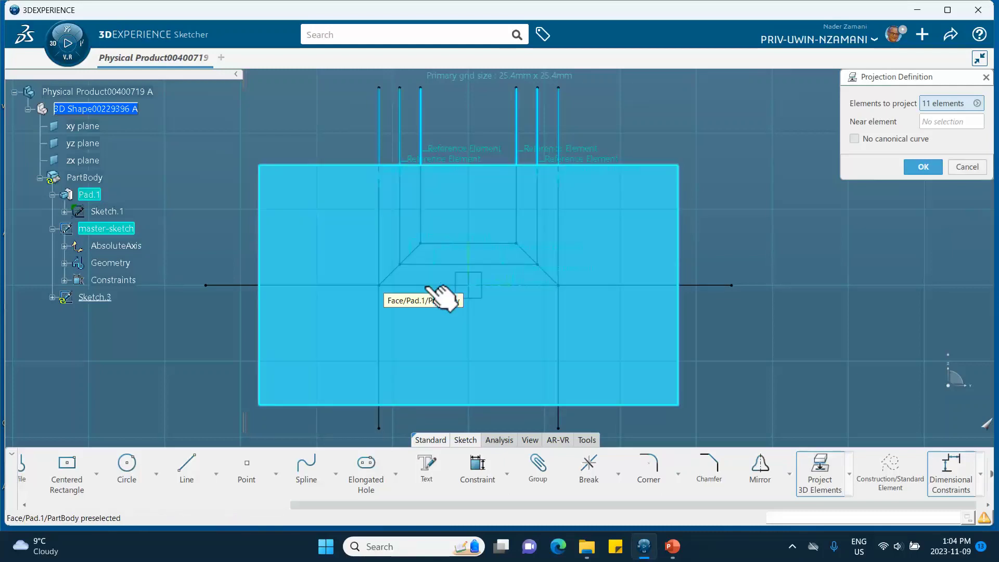
pyautogui.click(440, 298)
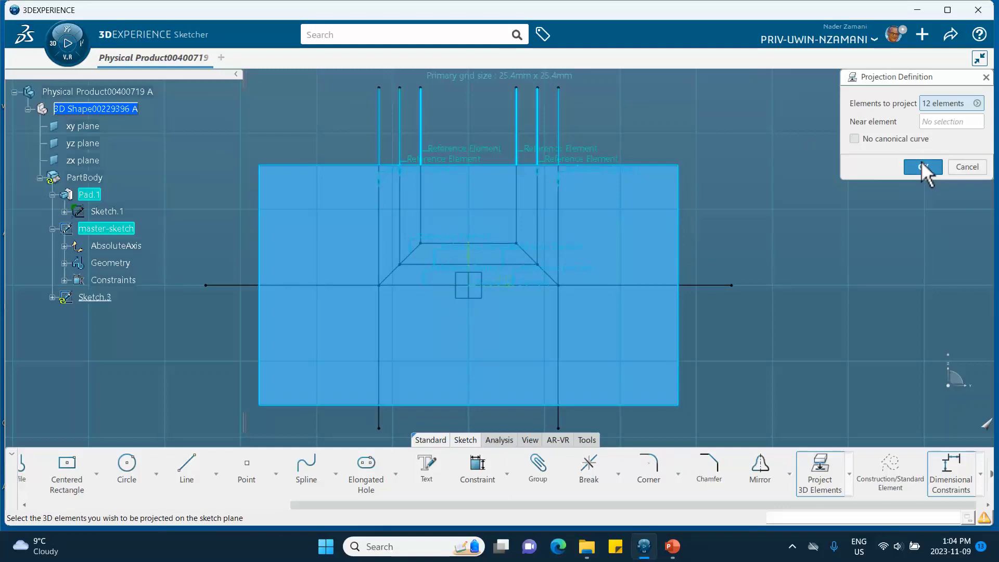
pyautogui.click(923, 167)
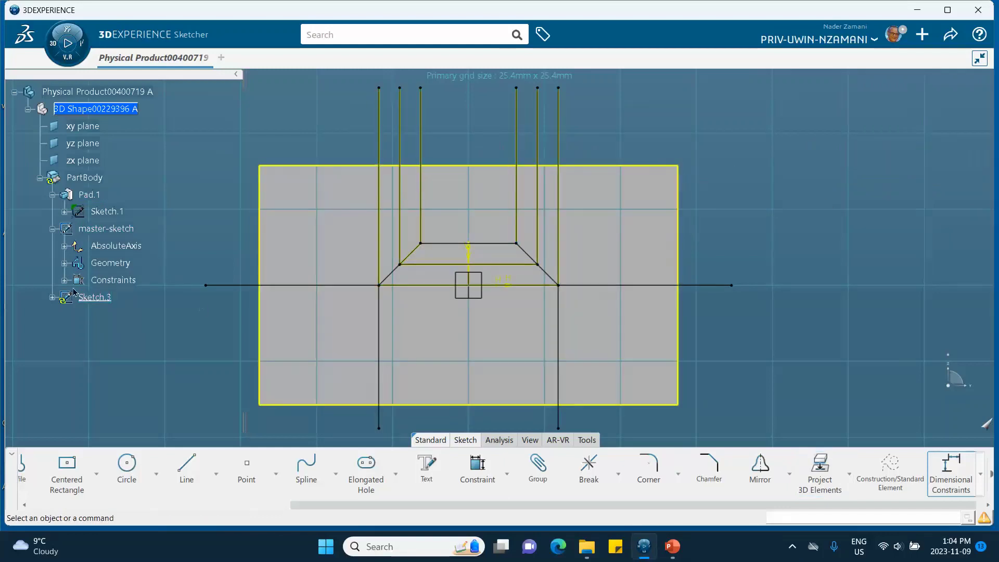
# Step: Expand Sketch.3 in the tree and delete the unwanted projected outline of the block face
pyautogui.click(96, 298)
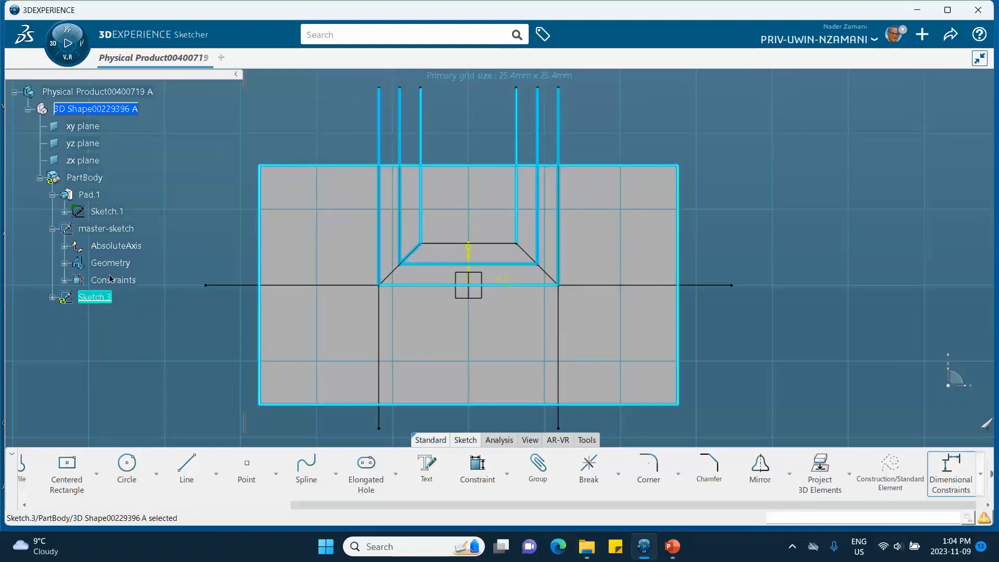
pyautogui.click(52, 298)
pyautogui.click(712, 196)
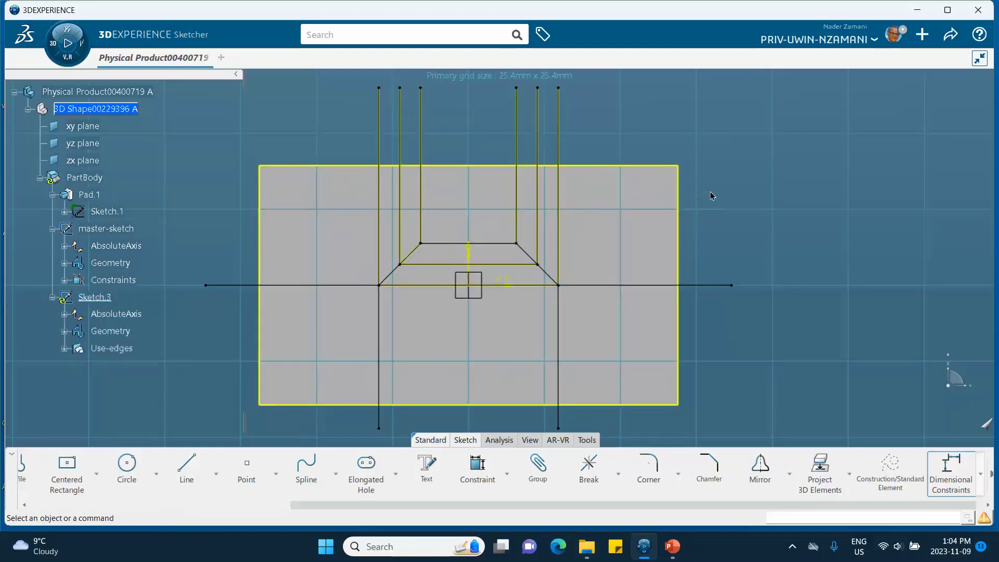
pyautogui.click(683, 202)
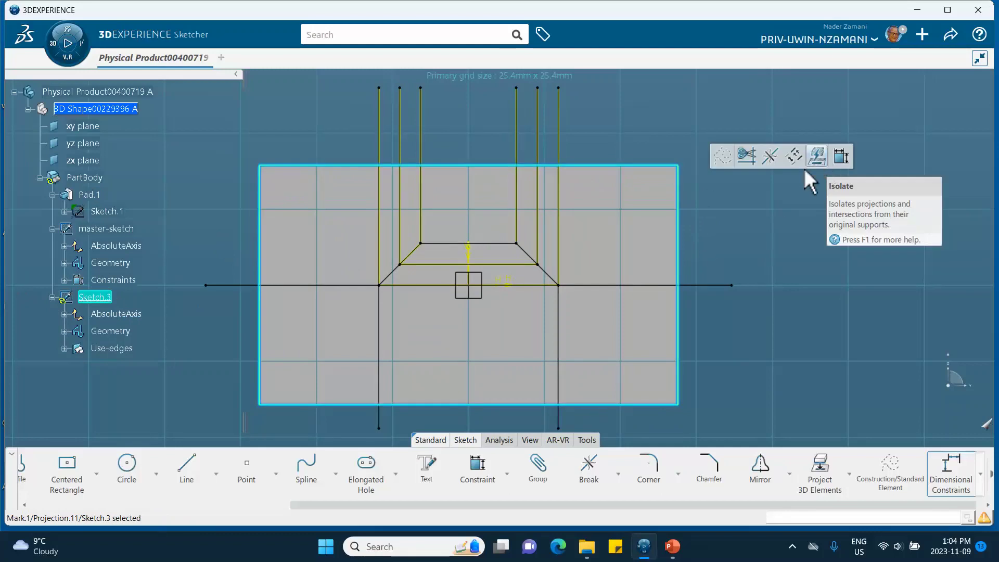
pyautogui.click(789, 224)
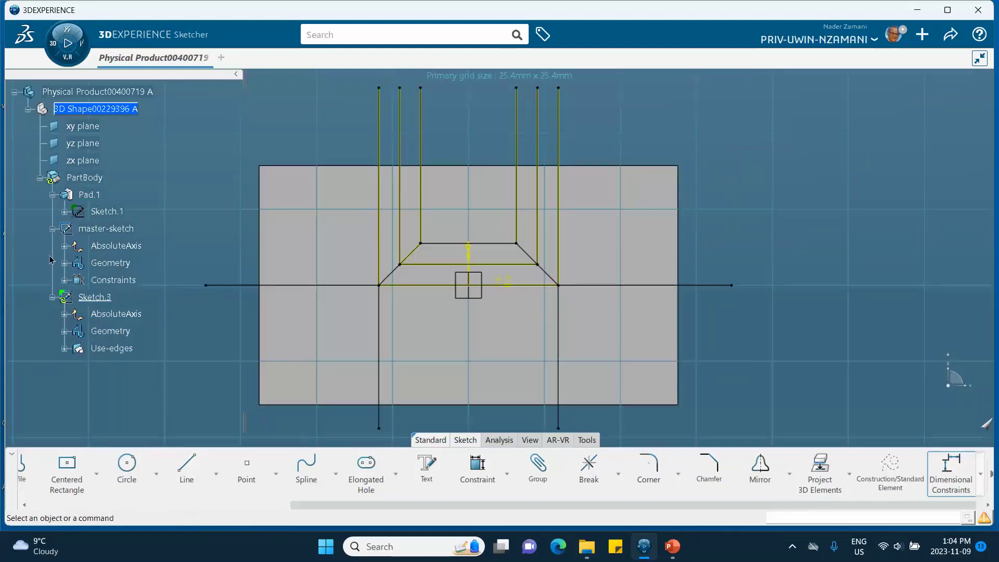
# Step: Hide the master sketch and delete the unwanted projected slanted line from Sketch.3
pyautogui.moveTo(631, 198); pyautogui.dragTo(607, 234, button='middle')
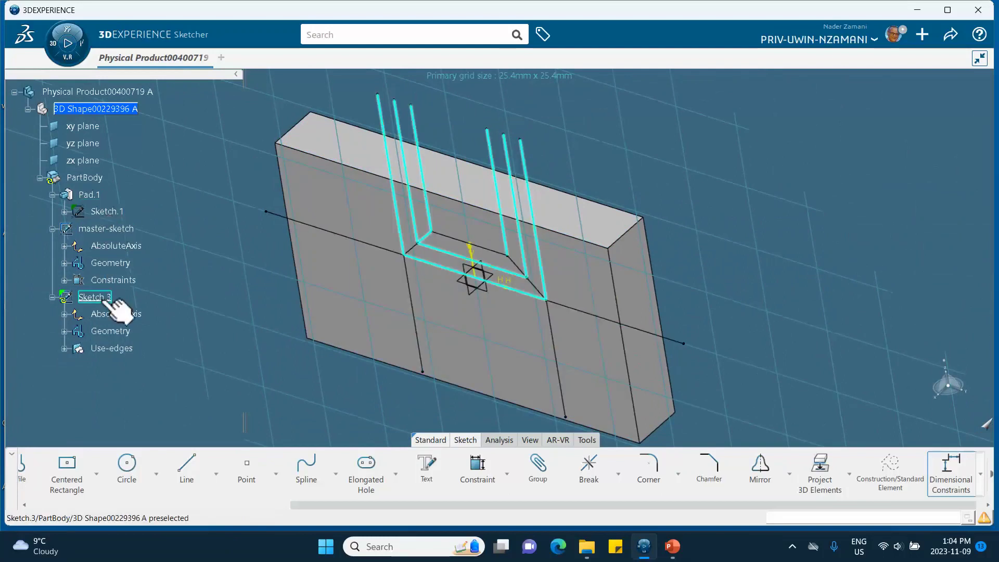
pyautogui.rightClick(104, 229)
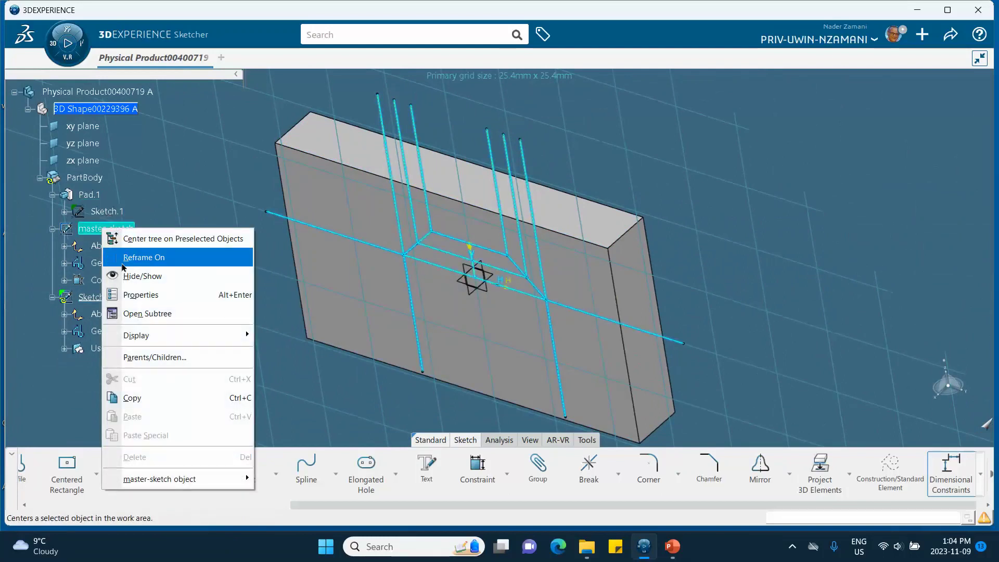
pyautogui.click(132, 276)
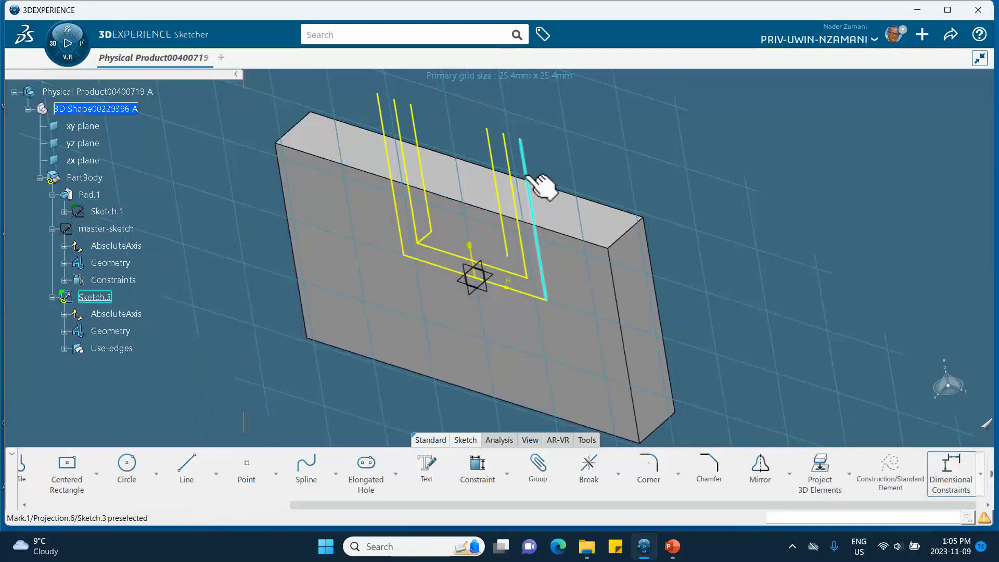
pyautogui.moveTo(654, 239)
pyautogui.mouseDown(button='middle')
pyautogui.moveTo(735, 205)
pyautogui.moveTo(775, 210)
pyautogui.moveTo(700, 154)
pyautogui.moveTo(697, 167)
pyautogui.mouseUp(button='middle')
pyautogui.click(486, 229)
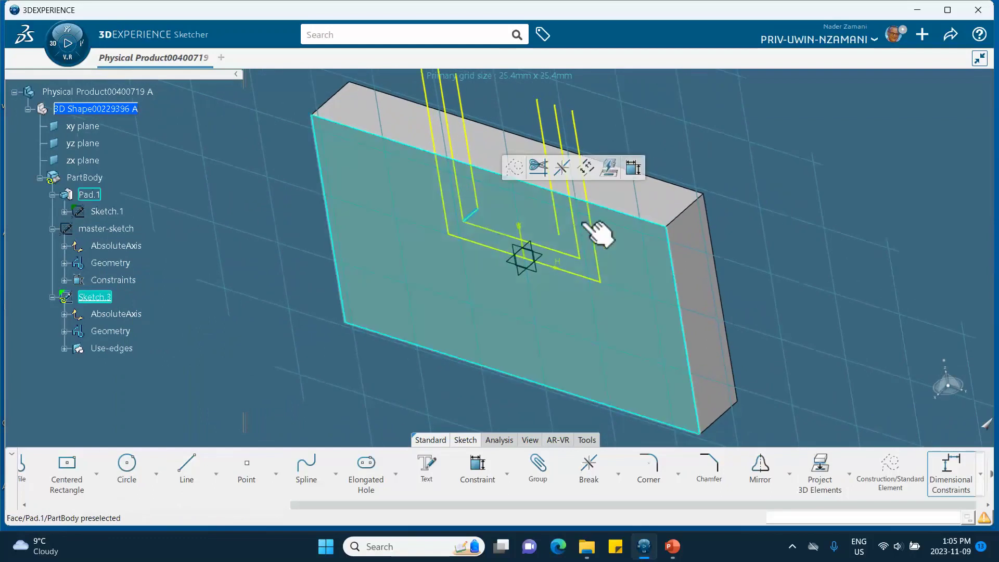
pyautogui.press('Delete')
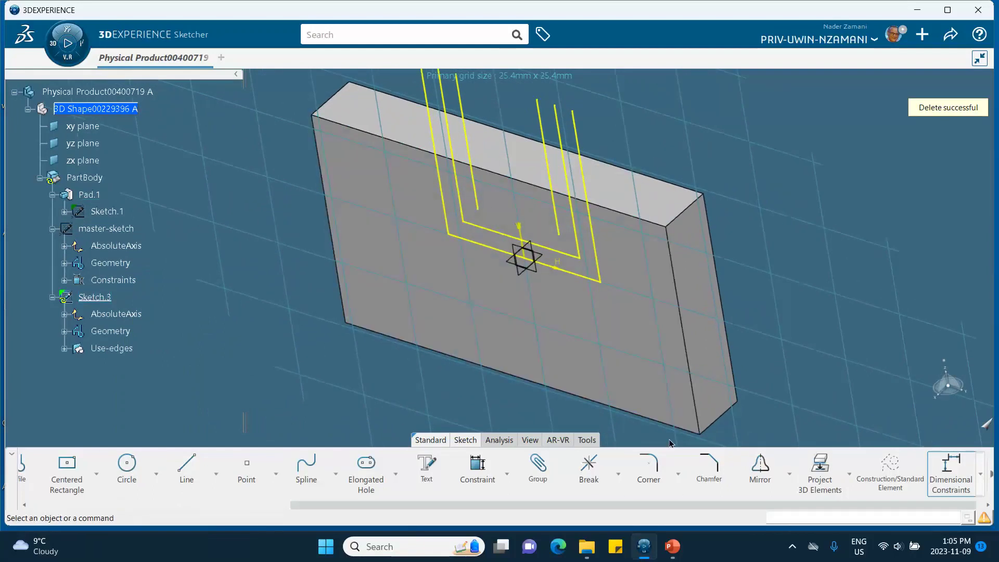
# Step: Draw a line joining the lower endpoints of the two innermost vertical lines
pyautogui.click(197, 451)
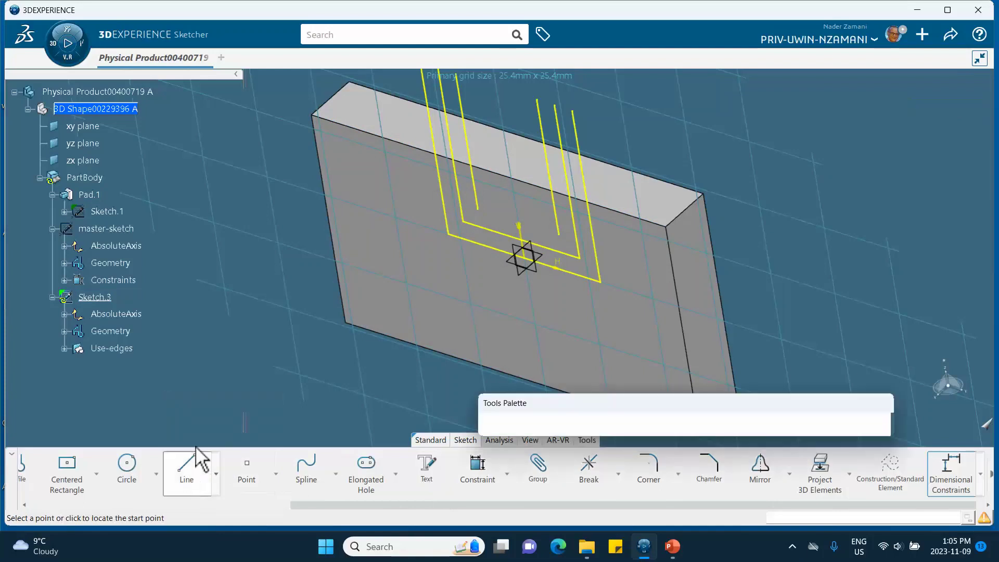
pyautogui.click(478, 209)
pyautogui.click(558, 233)
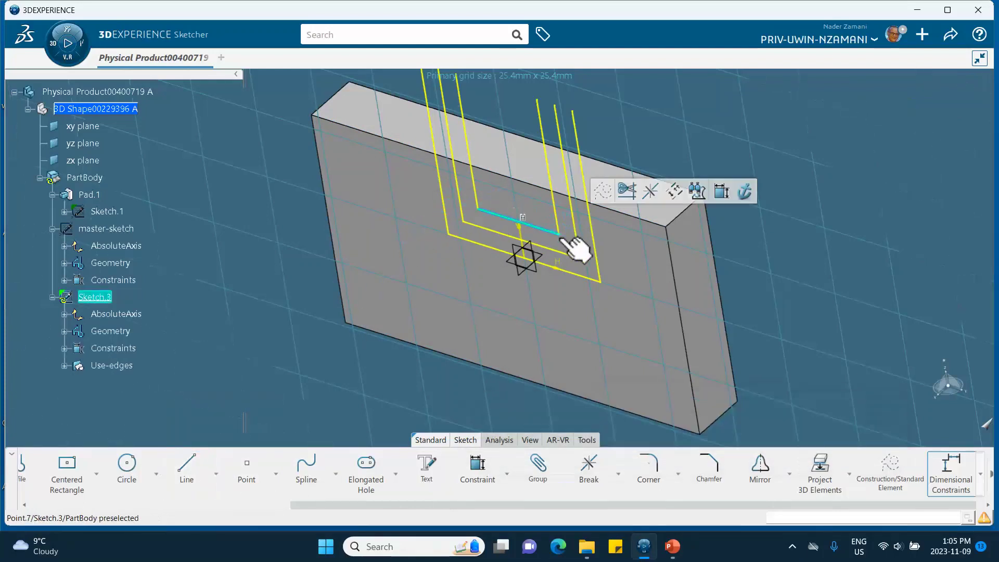
pyautogui.click(845, 240)
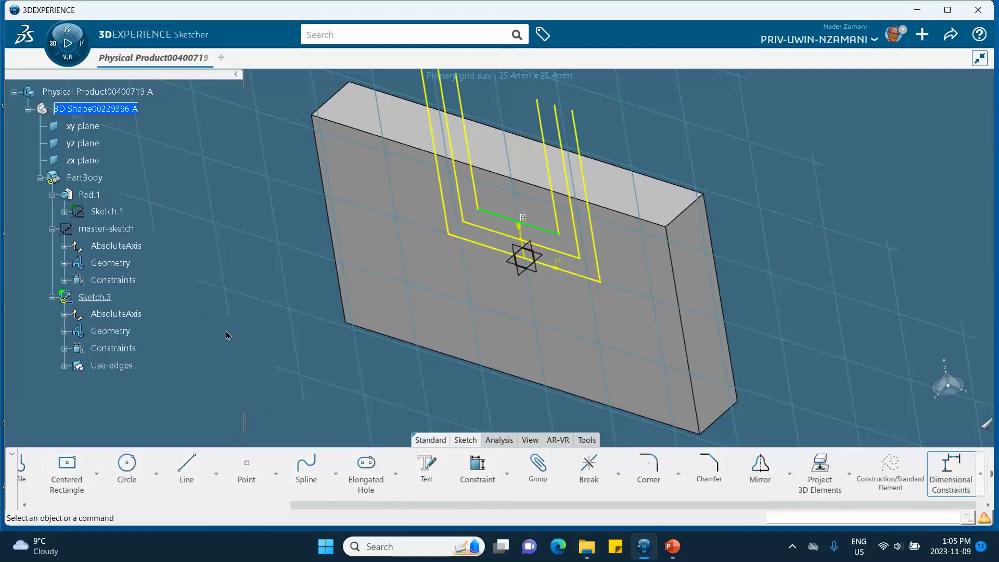
# Step: Exit the sketch and rename Sketch.3 as vertical-comb in its feature properties
pyautogui.scroll(-3, 226, 333)
pyautogui.click(432, 440)
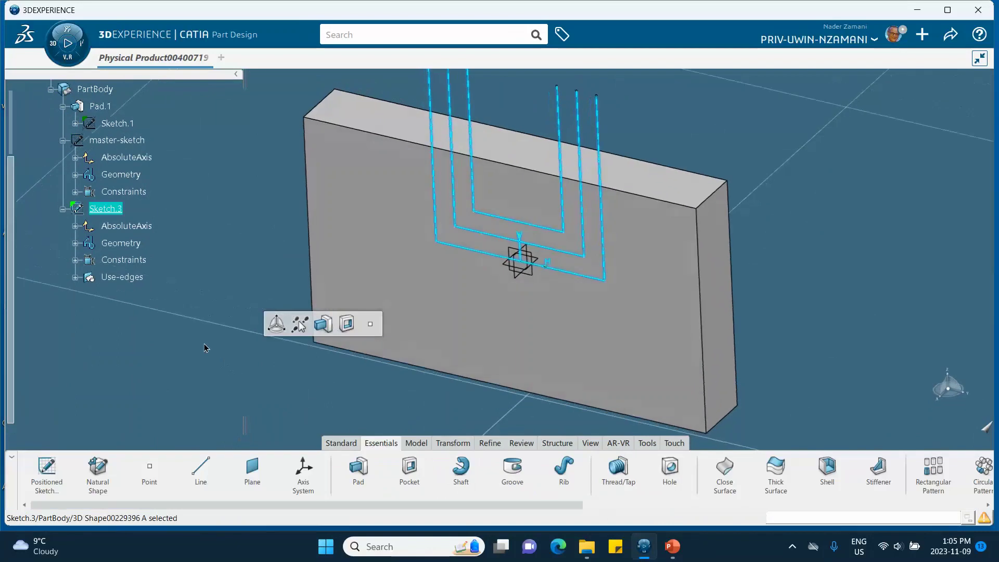
pyautogui.rightClick(106, 209)
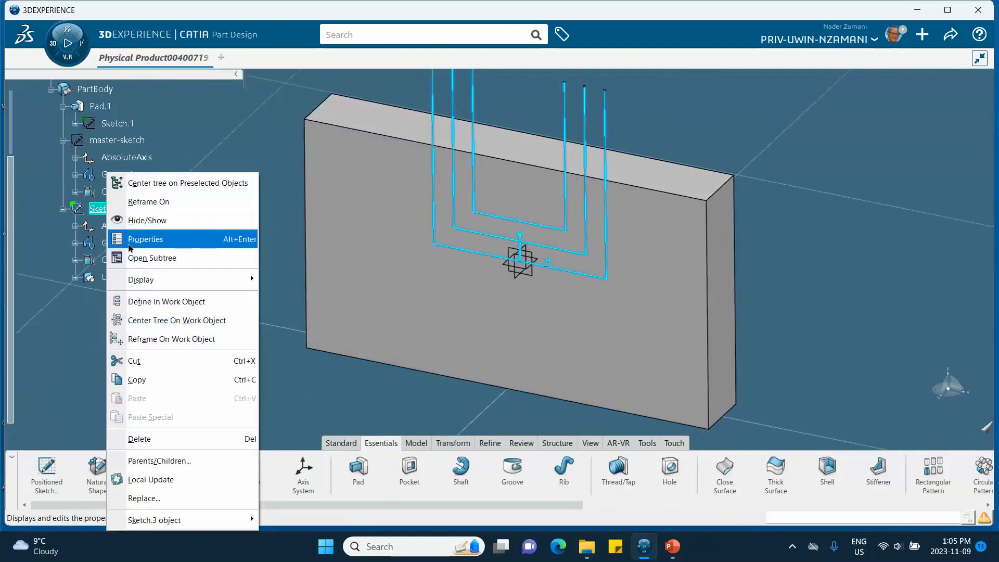
pyautogui.click(146, 239)
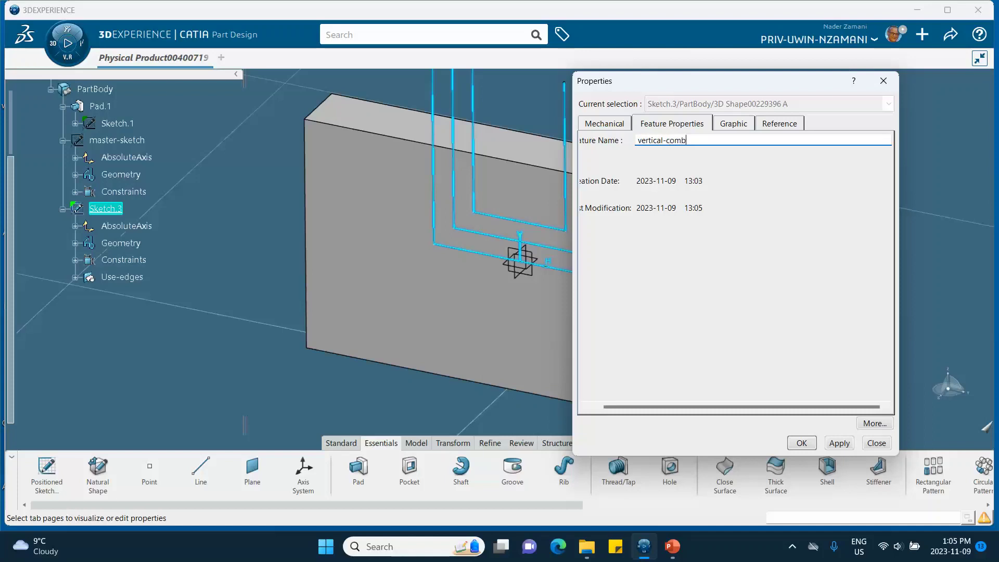
pyautogui.click(801, 442)
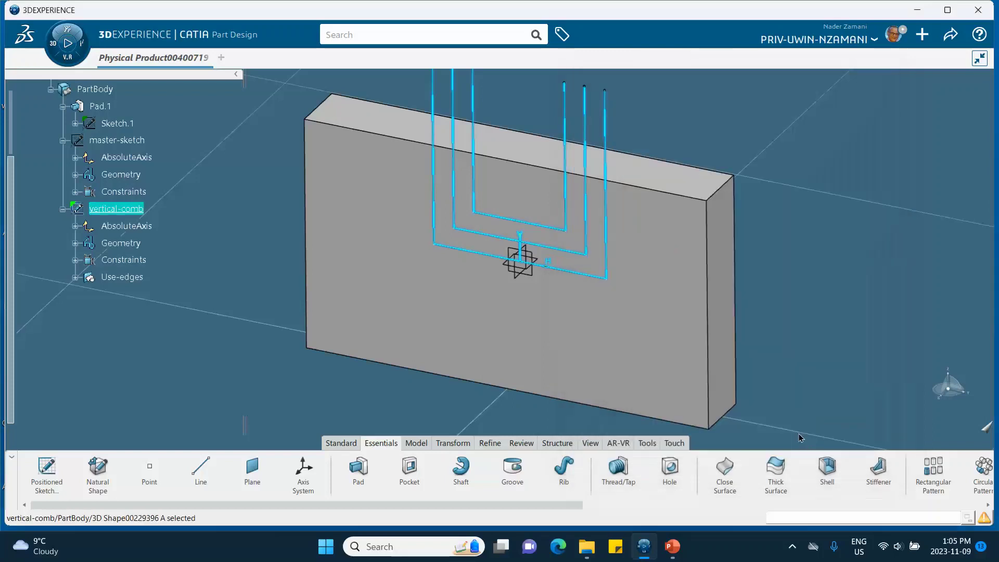
pyautogui.click(263, 195)
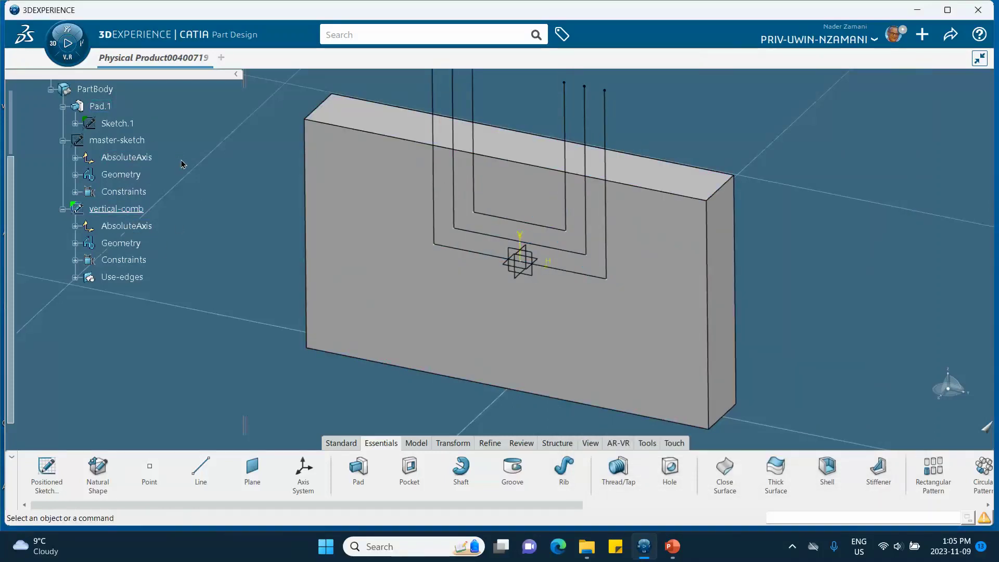
# Step: Show the master sketch again and hide the vertical-comb sketch
pyautogui.scroll(1, 182, 165)
pyautogui.click(131, 186)
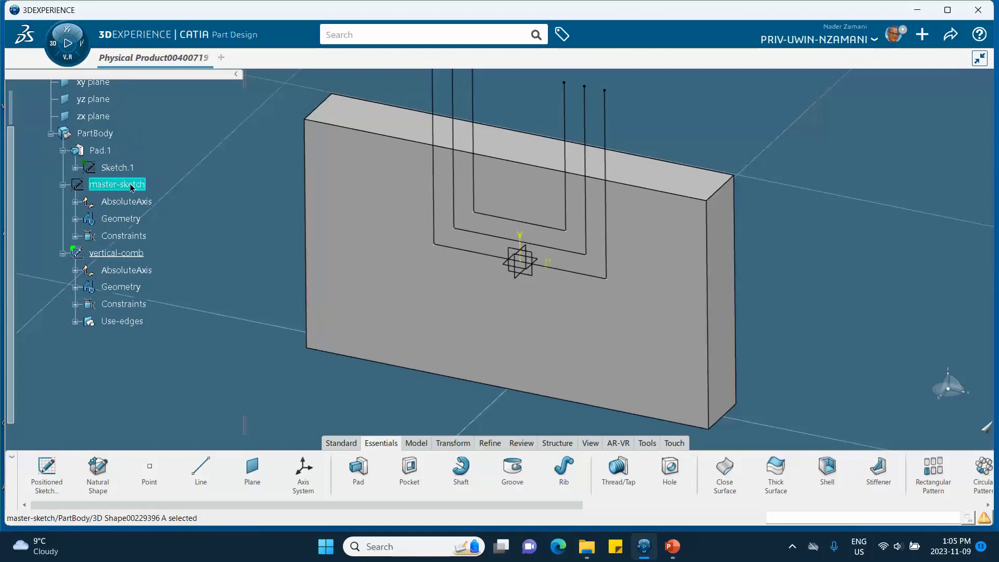
pyautogui.rightClick(131, 186)
pyautogui.click(171, 219)
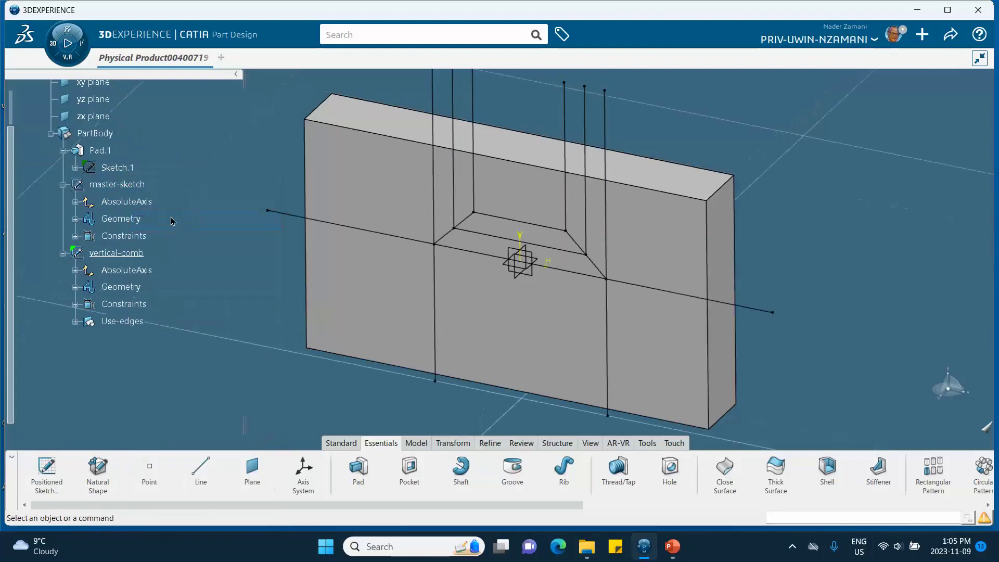
pyautogui.rightClick(117, 253)
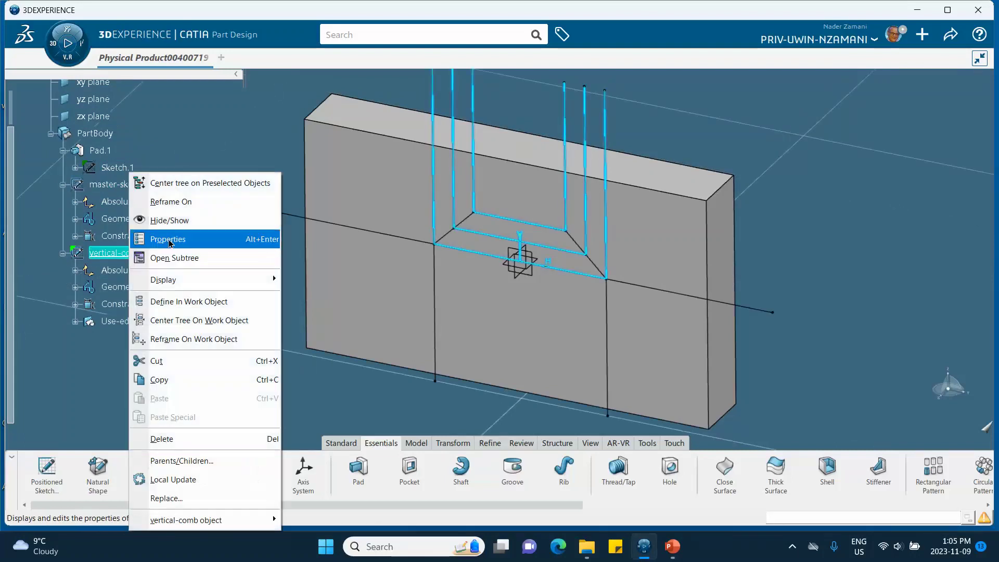
pyautogui.click(171, 227)
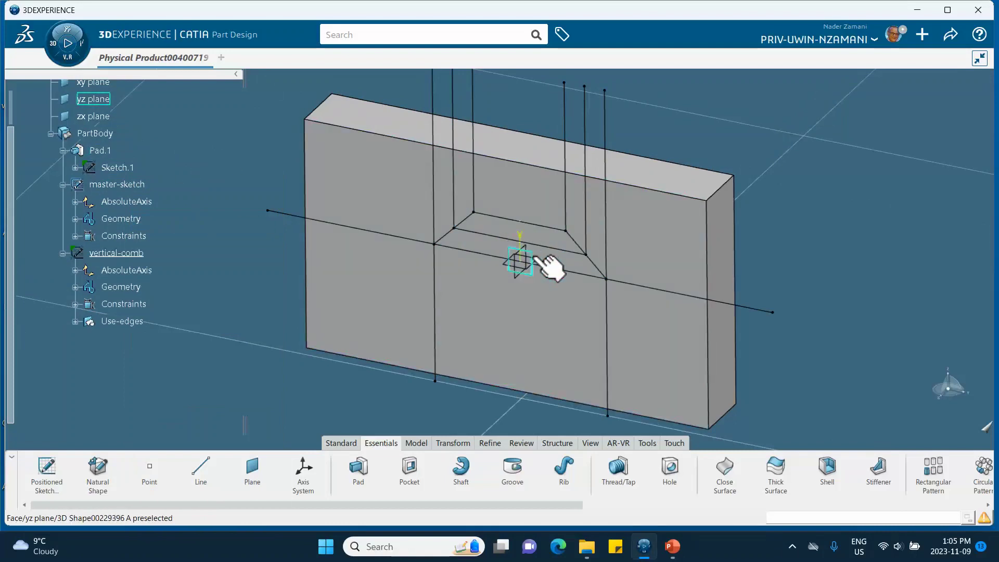
# Step: Start a new sketch on the yz plane, keeping the block in an angled 3D view
pyautogui.click(550, 269)
pyautogui.click(641, 210)
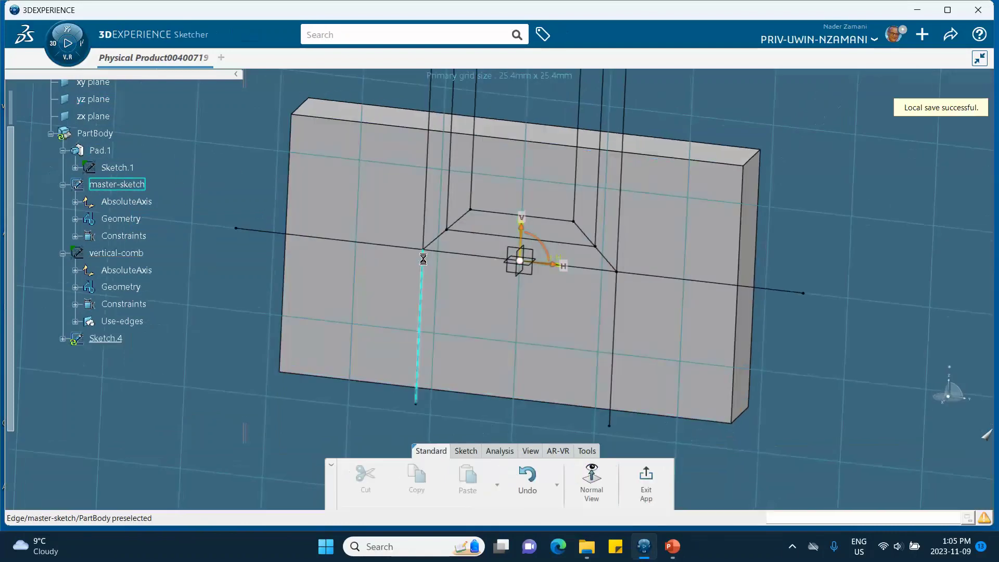
pyautogui.moveTo(700, 107); pyautogui.dragTo(618, 205, button='middle')
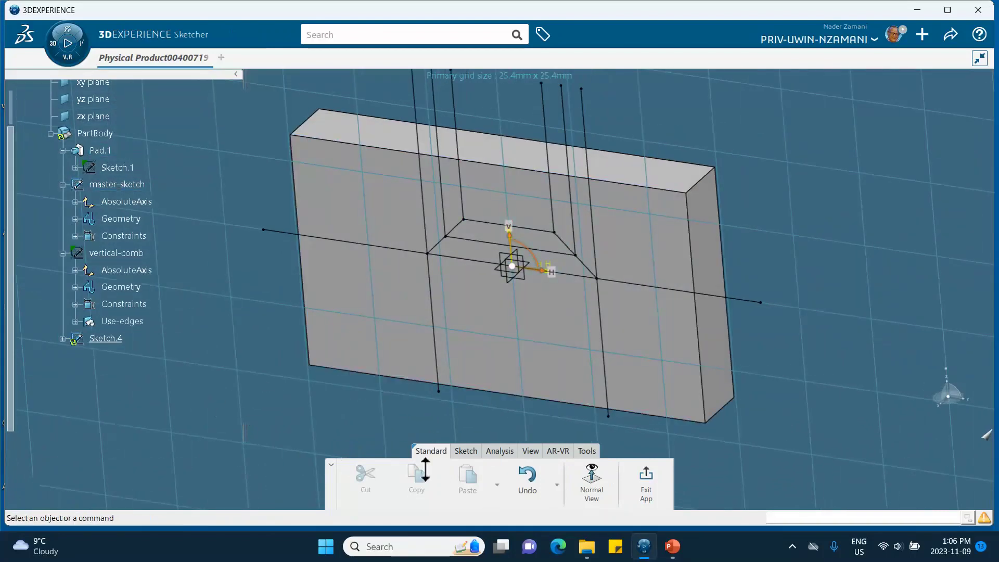
# Step: Project the six master-sketch segments outlining the upper trapezoid into the new sketch, and exit the sketch
pyautogui.click(466, 451)
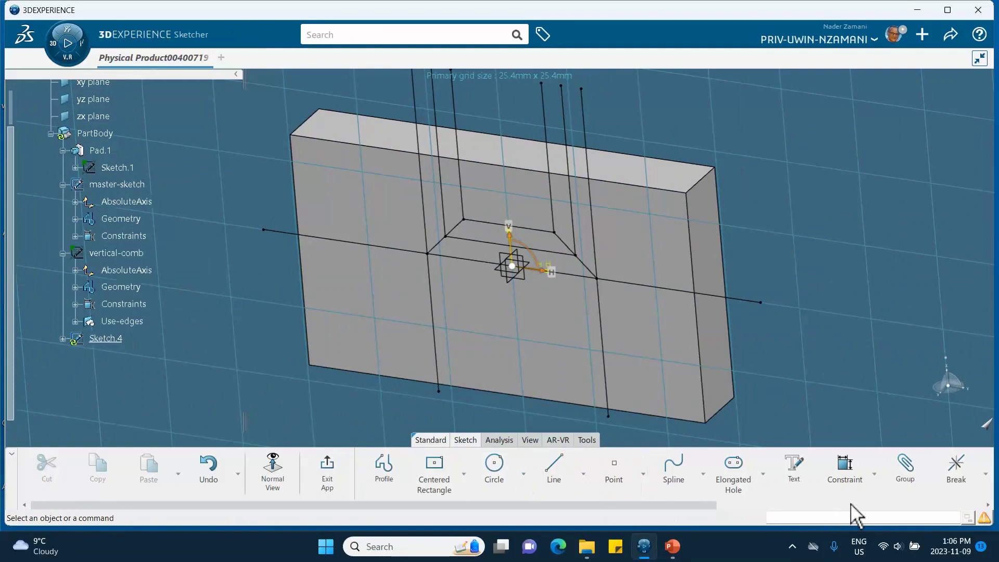
pyautogui.moveTo(673, 512); pyautogui.dragTo(845, 515)
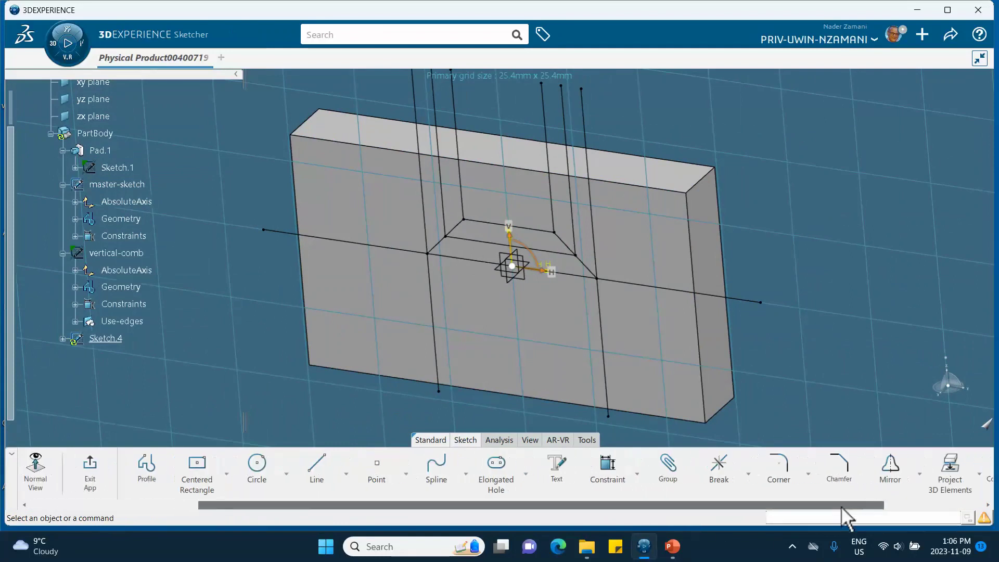
pyautogui.click(949, 473)
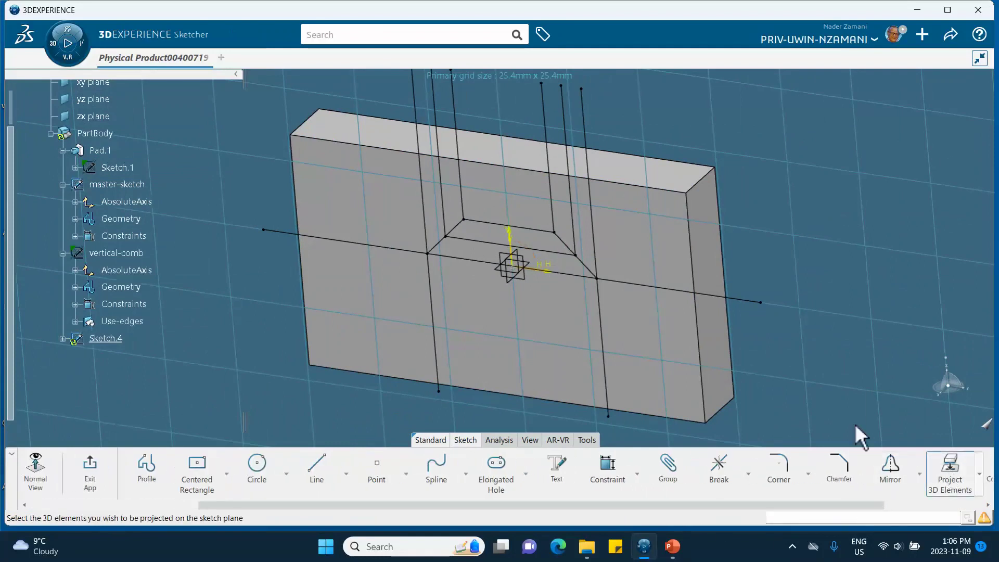
pyautogui.click(497, 225)
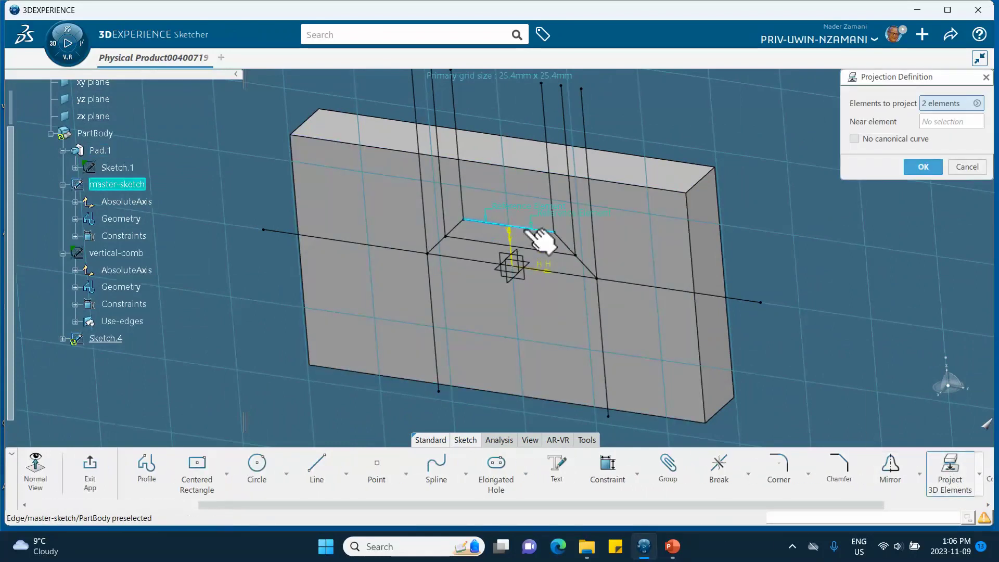
pyautogui.click(568, 247)
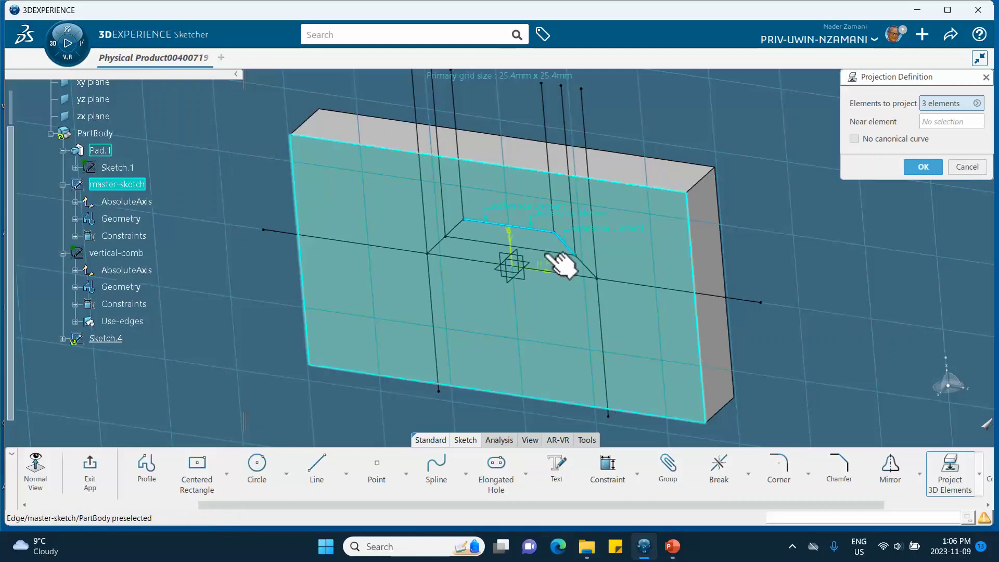
pyautogui.click(545, 252)
pyautogui.click(487, 244)
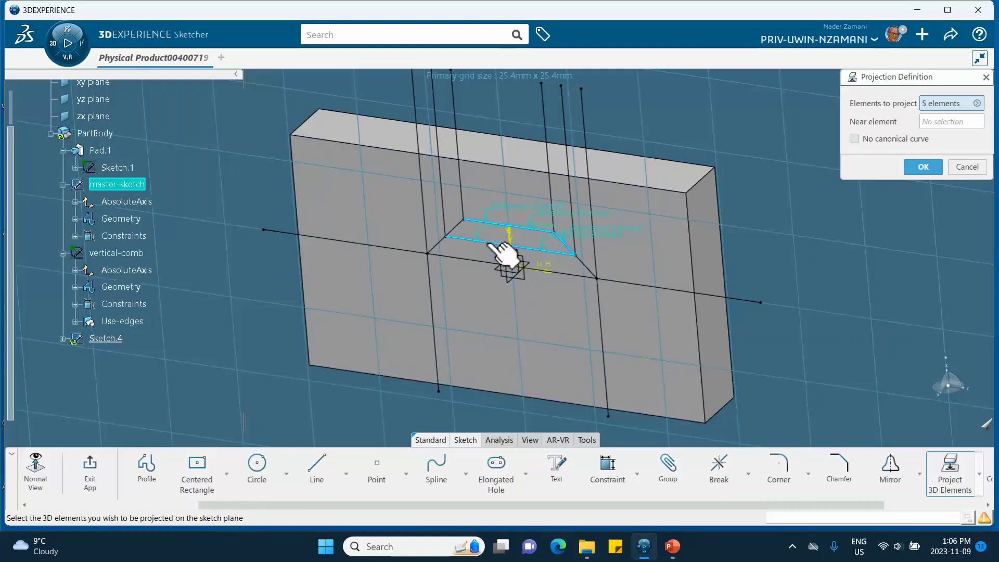
pyautogui.click(453, 228)
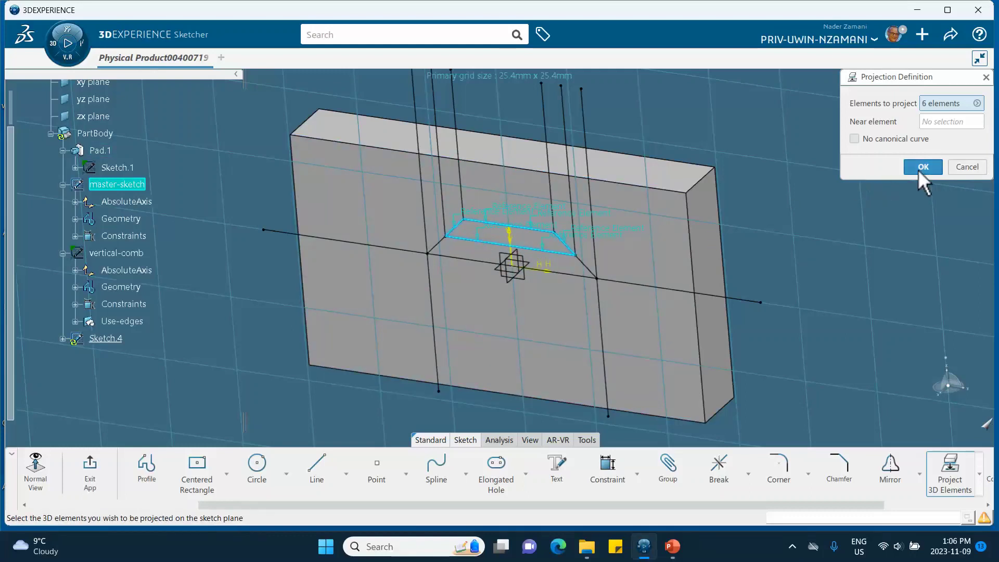
pyautogui.click(922, 167)
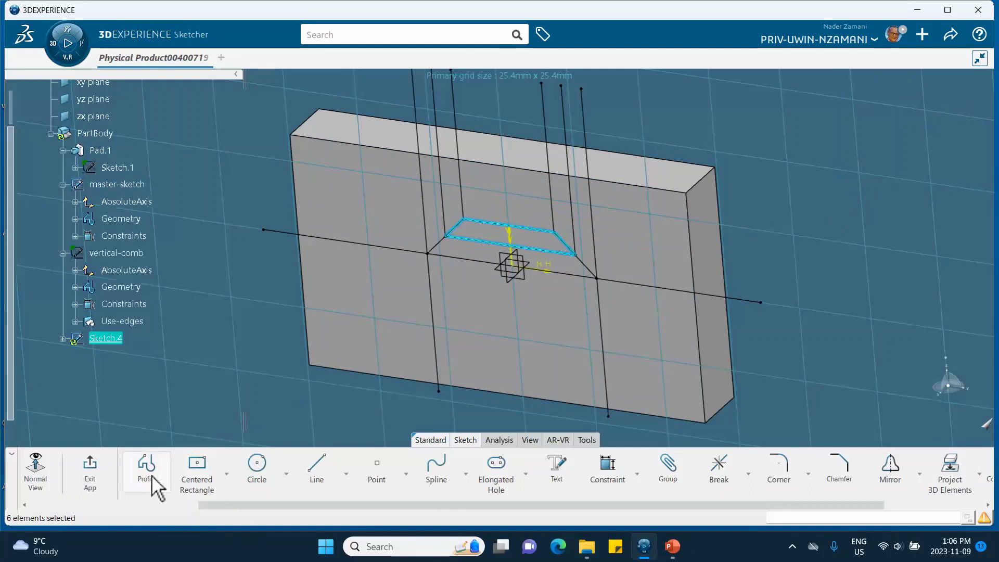
pyautogui.click(90, 468)
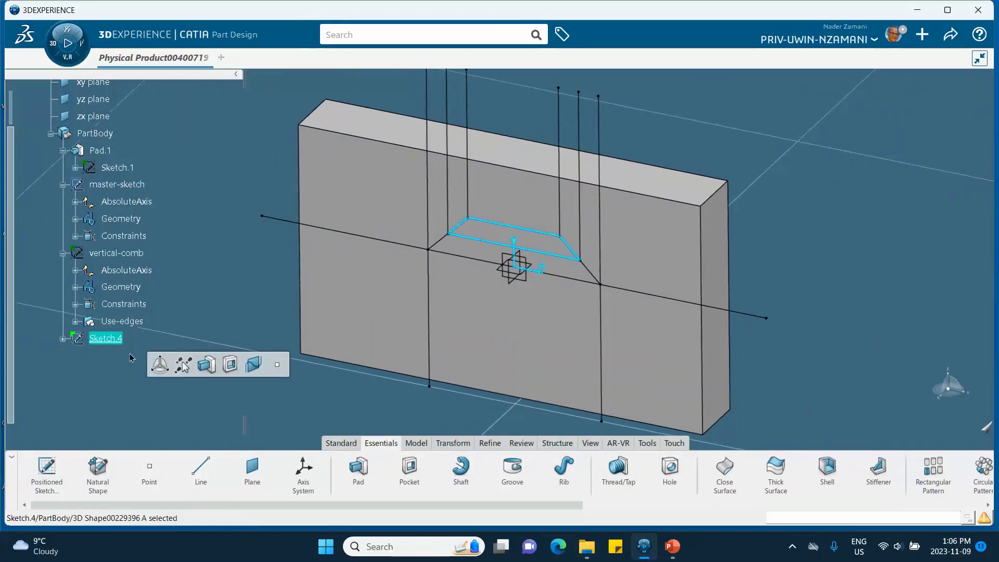
# Step: Rename Sketch.4 as top-trap in its feature properties and hide the master sketch
pyautogui.rightClick(100, 338)
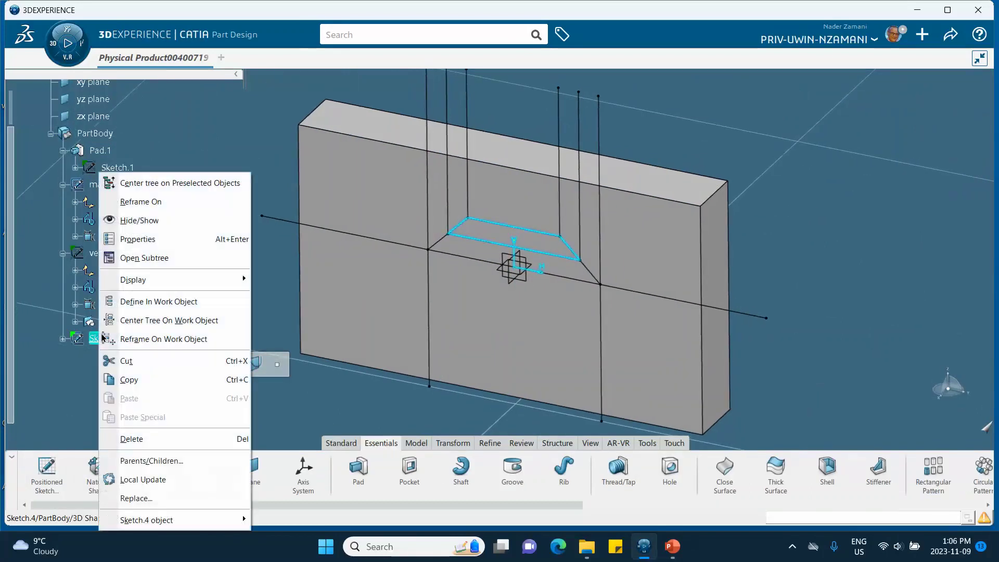
pyautogui.click(137, 238)
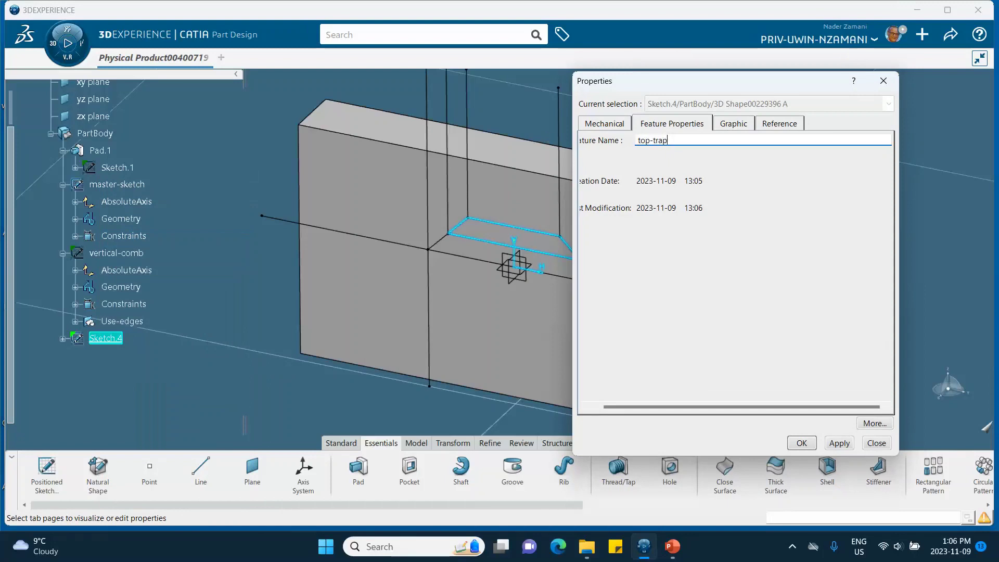
pyautogui.click(805, 440)
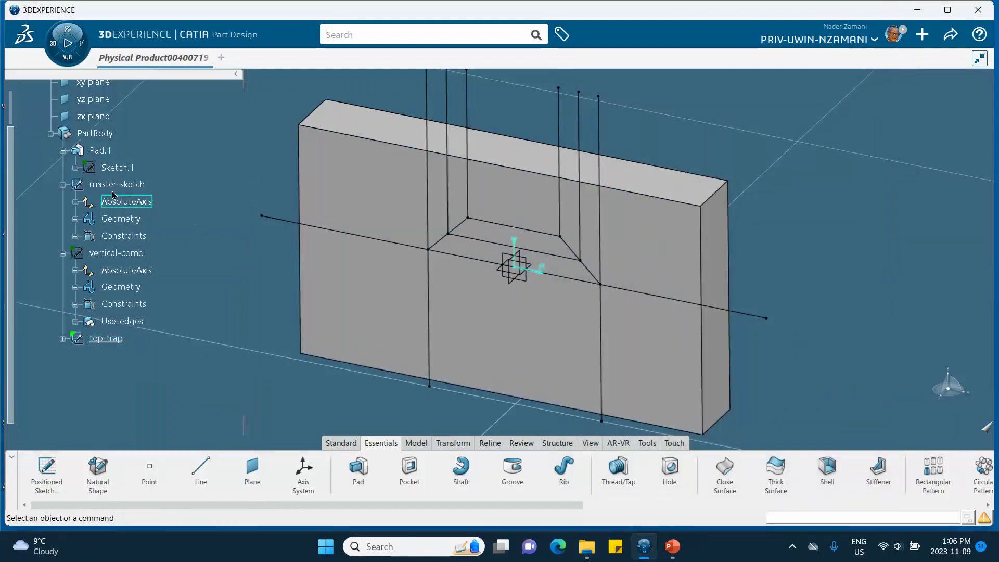
pyautogui.rightClick(117, 184)
pyautogui.click(156, 217)
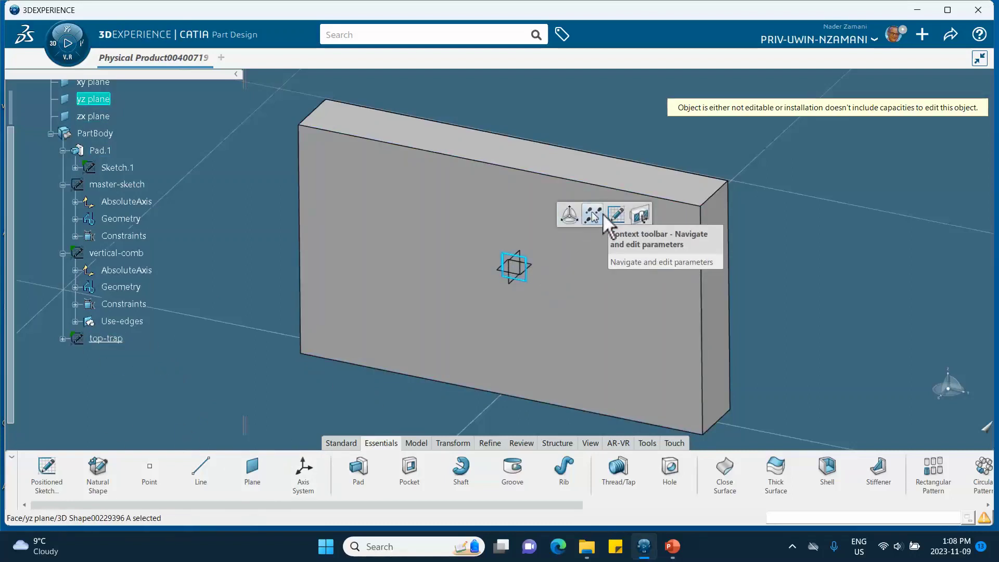
# Step: Start another sketch on the yz plane and show the master sketch
pyautogui.click(615, 214)
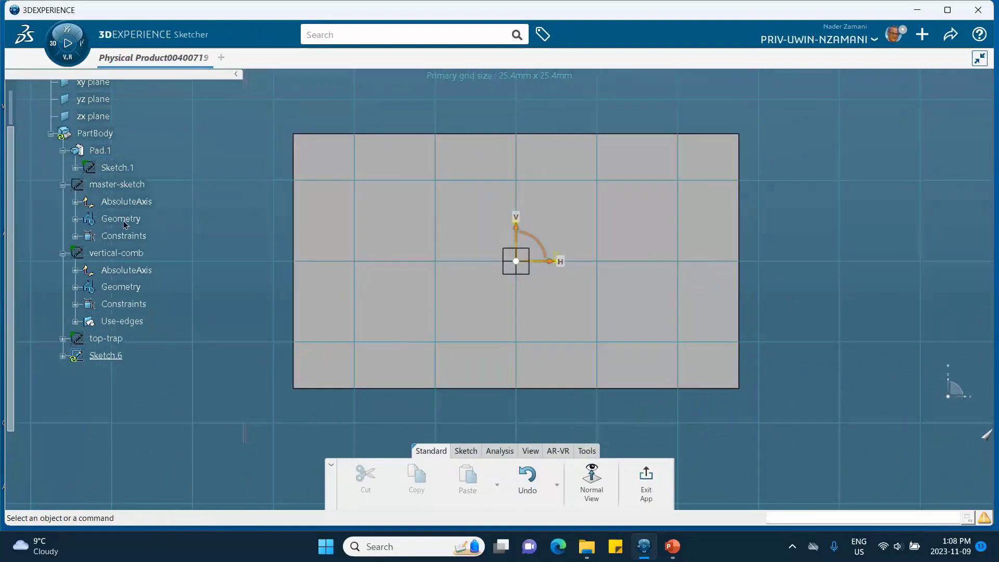
pyautogui.rightClick(137, 186)
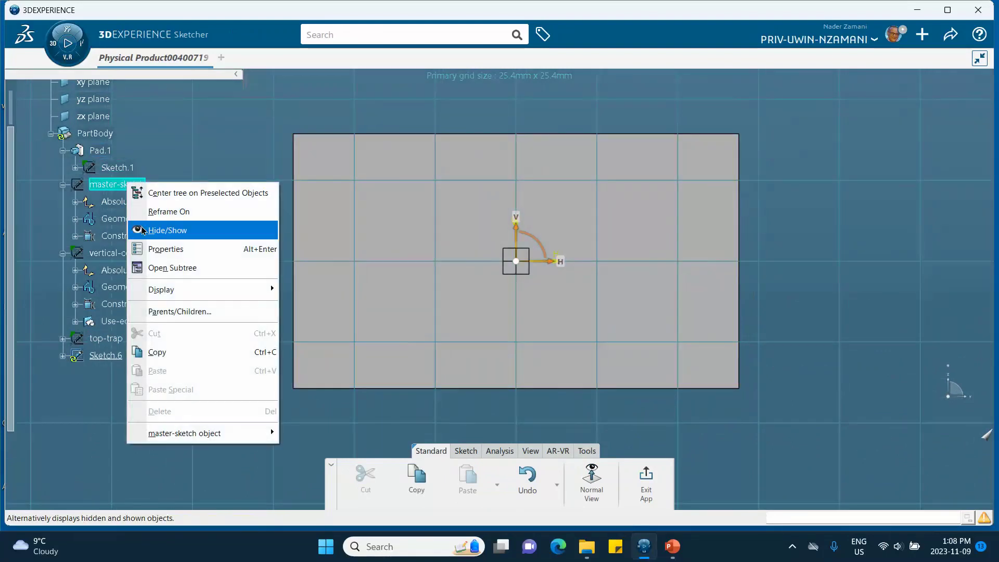
pyautogui.click(188, 227)
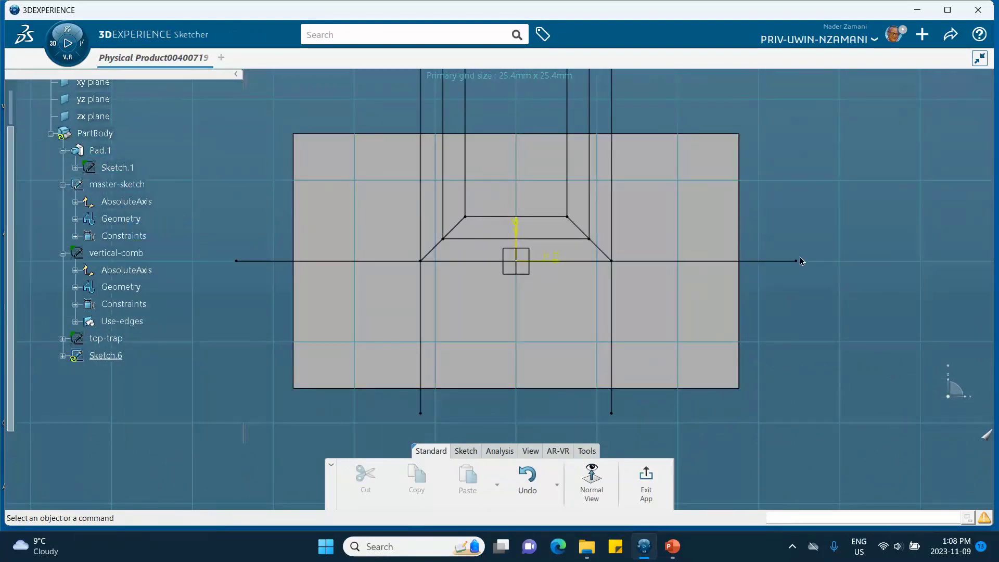
# Step: Project the six master-sketch segments outlining the lower trapezoid, down to the long horizontal line, and exit the sketch
pyautogui.click(461, 452)
pyautogui.moveTo(702, 508); pyautogui.dragTo(865, 509)
pyautogui.click(946, 478)
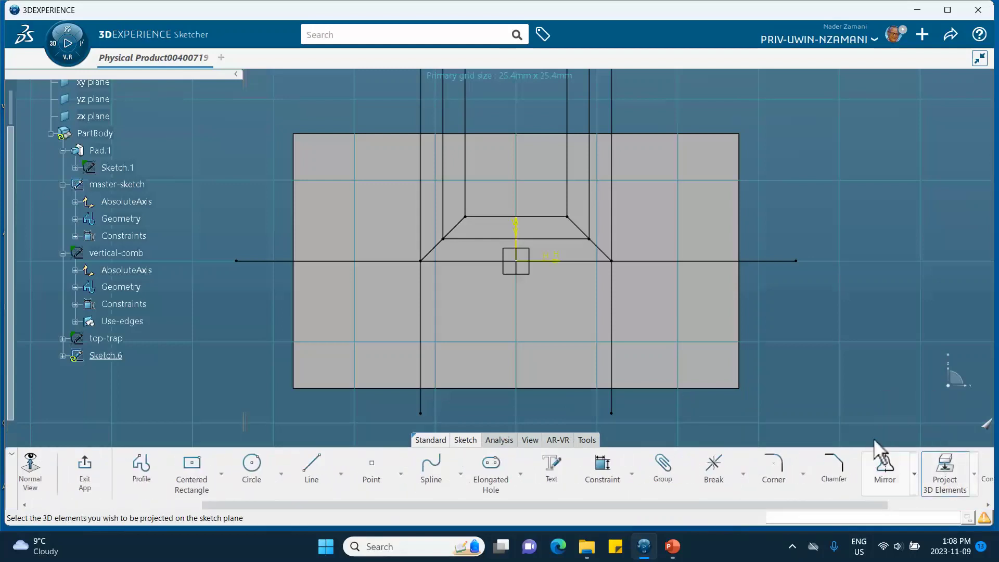
pyautogui.click(468, 261)
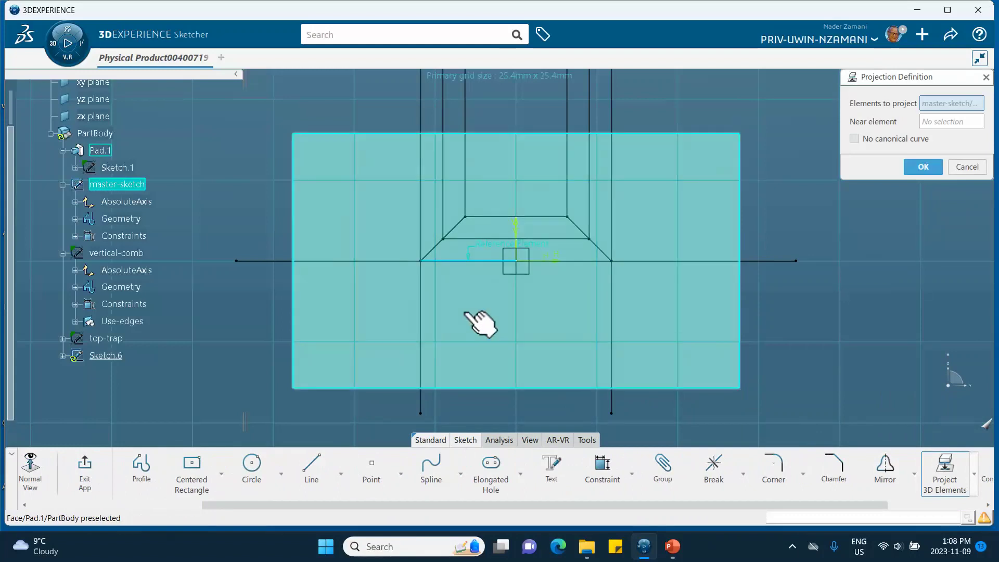
pyautogui.click(574, 263)
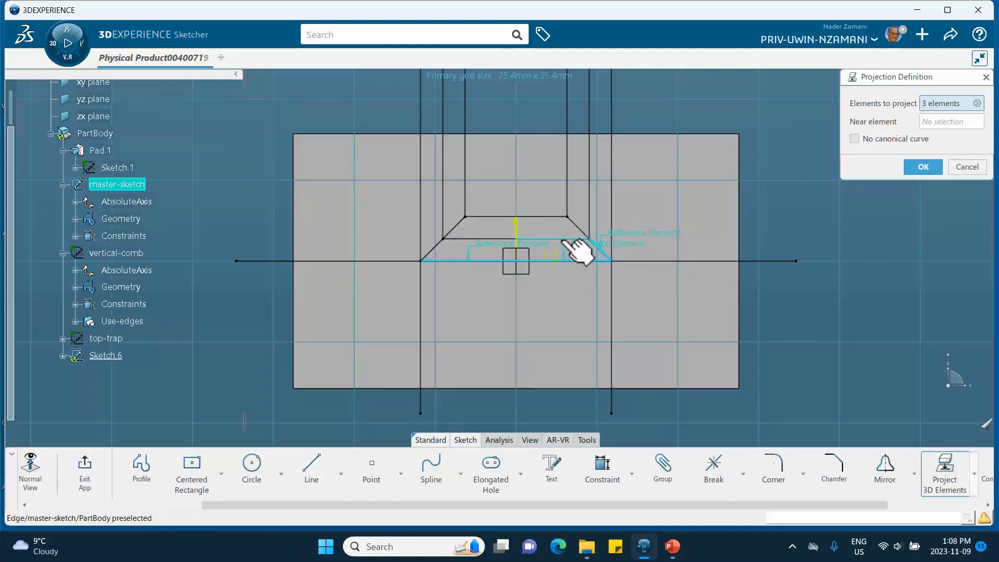
pyautogui.click(502, 239)
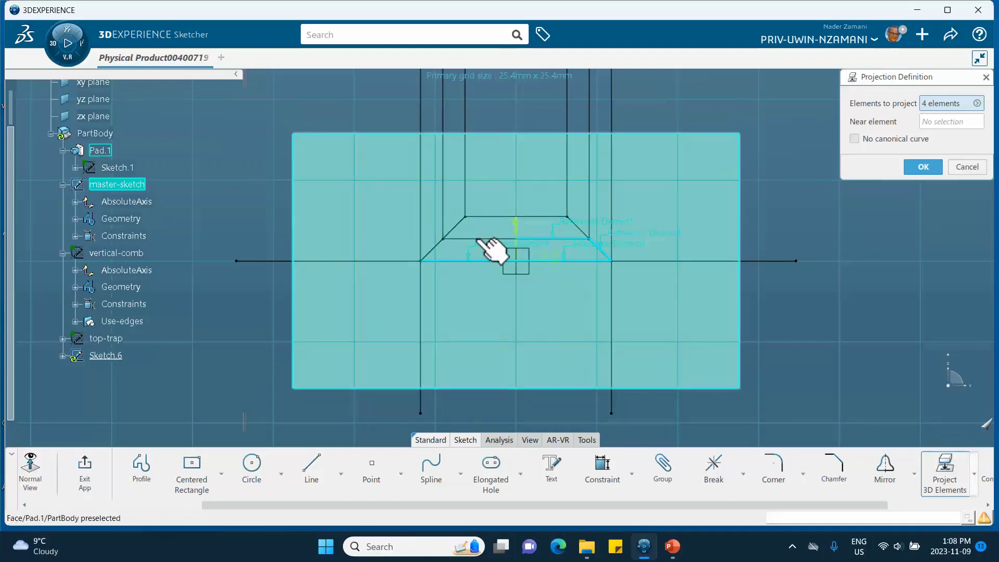
pyautogui.click(433, 252)
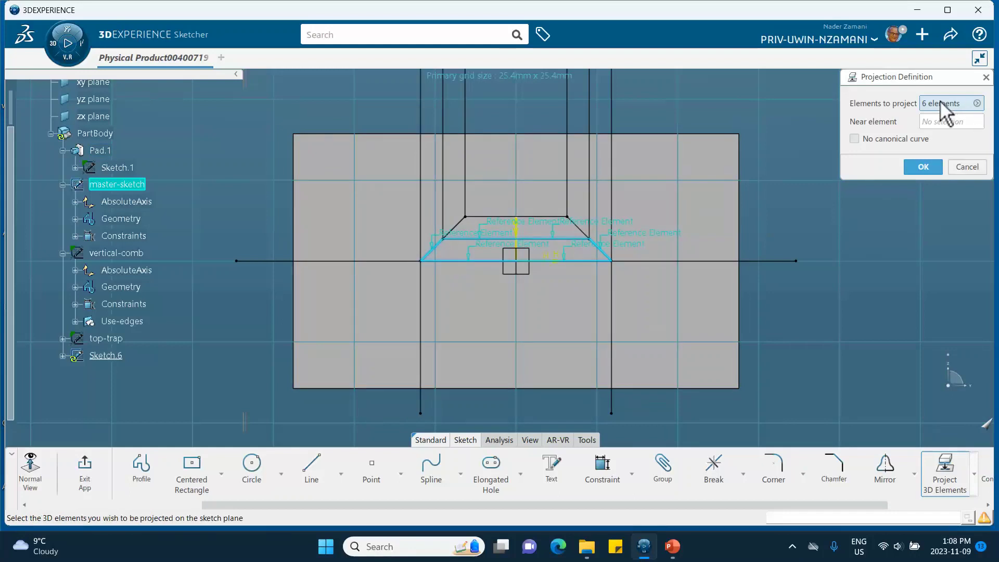
pyautogui.click(918, 167)
pyautogui.click(831, 218)
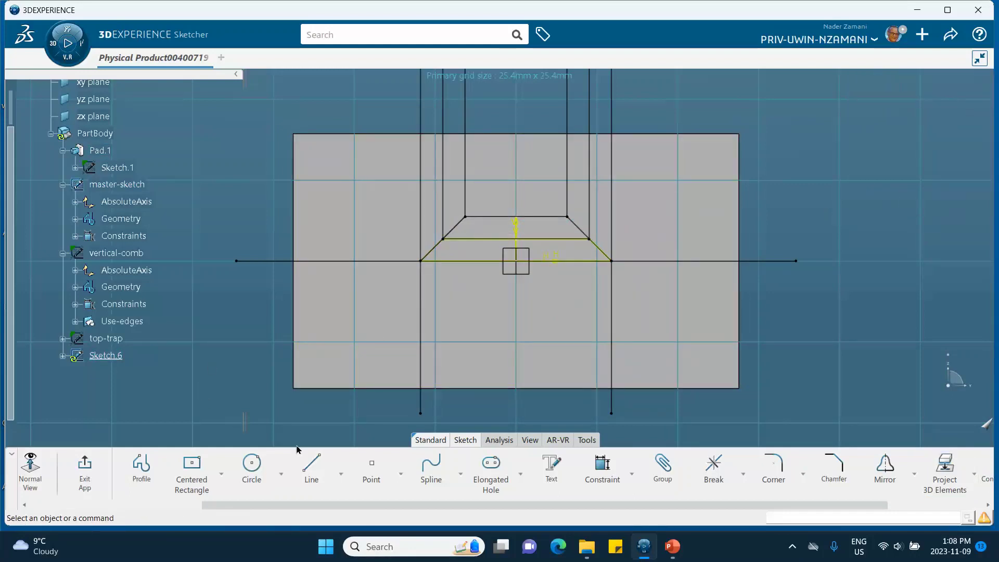
pyautogui.click(106, 453)
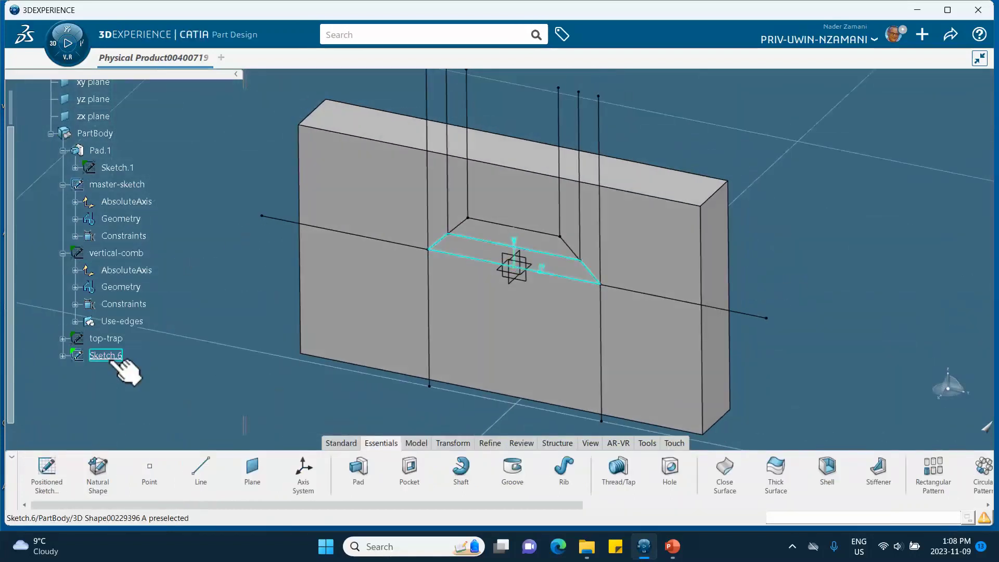
# Step: Rename Sketch.6 as bot-trap in its feature properties and hide the master sketch
pyautogui.rightClick(114, 358)
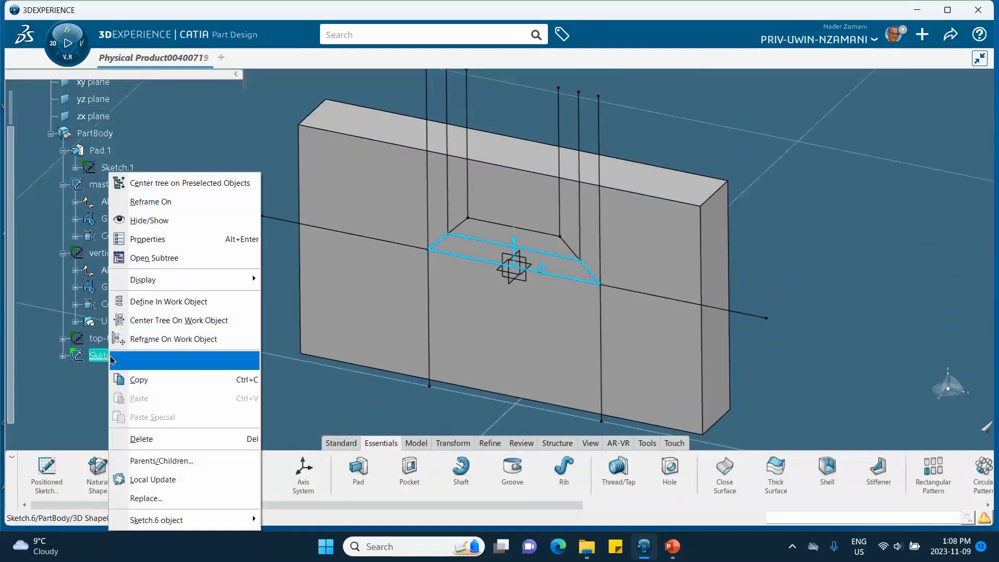
pyautogui.click(148, 240)
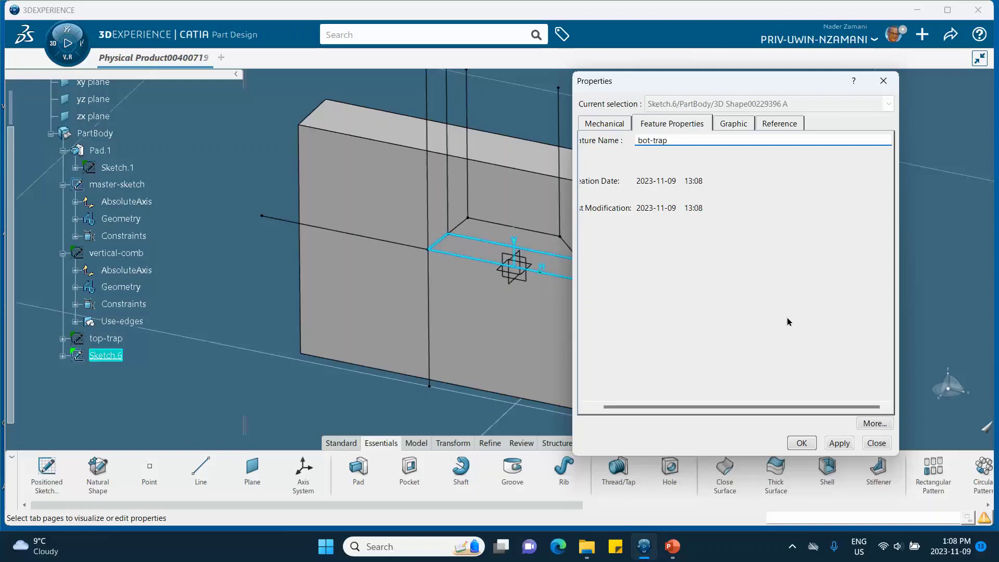
pyautogui.click(800, 442)
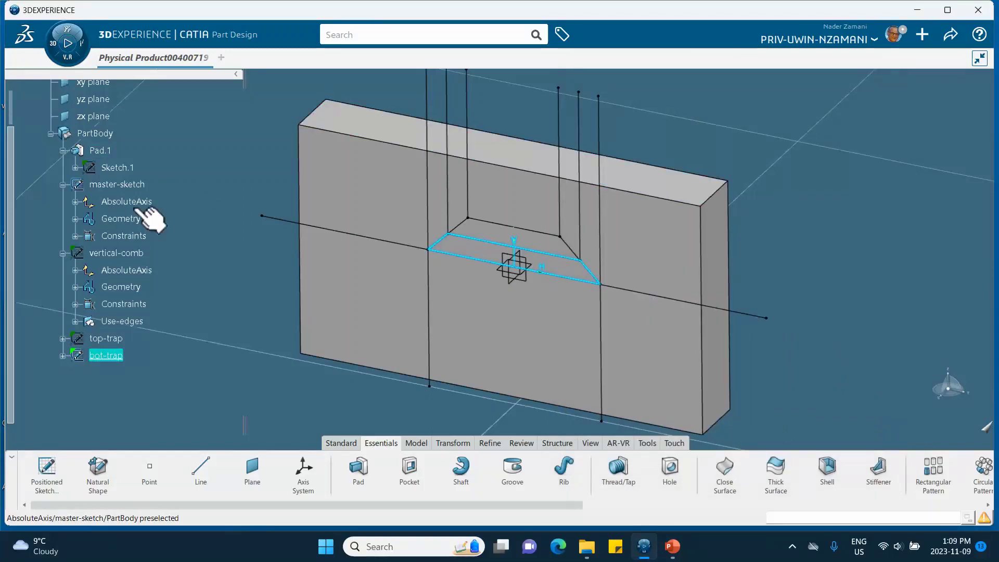
pyautogui.rightClick(124, 186)
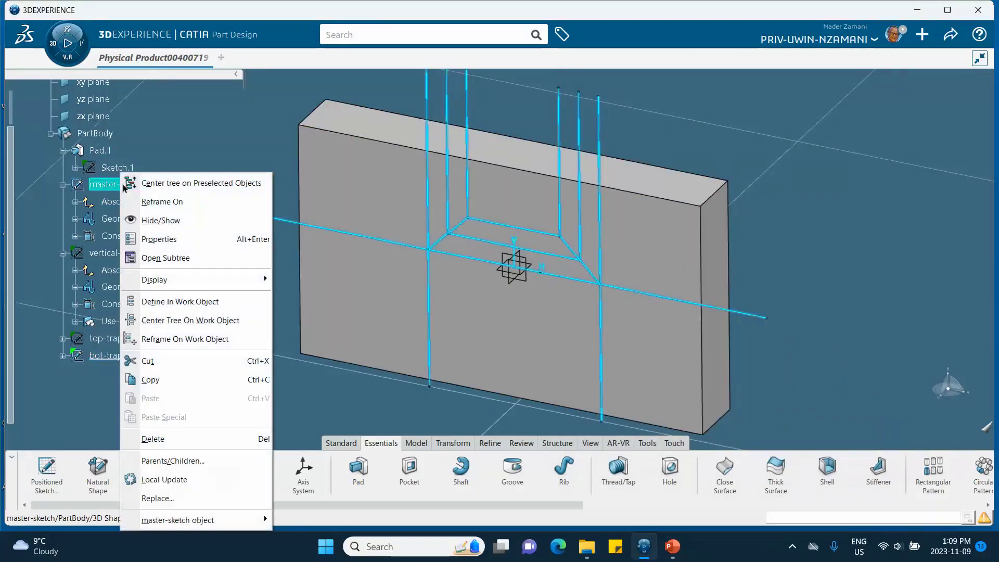
pyautogui.click(157, 221)
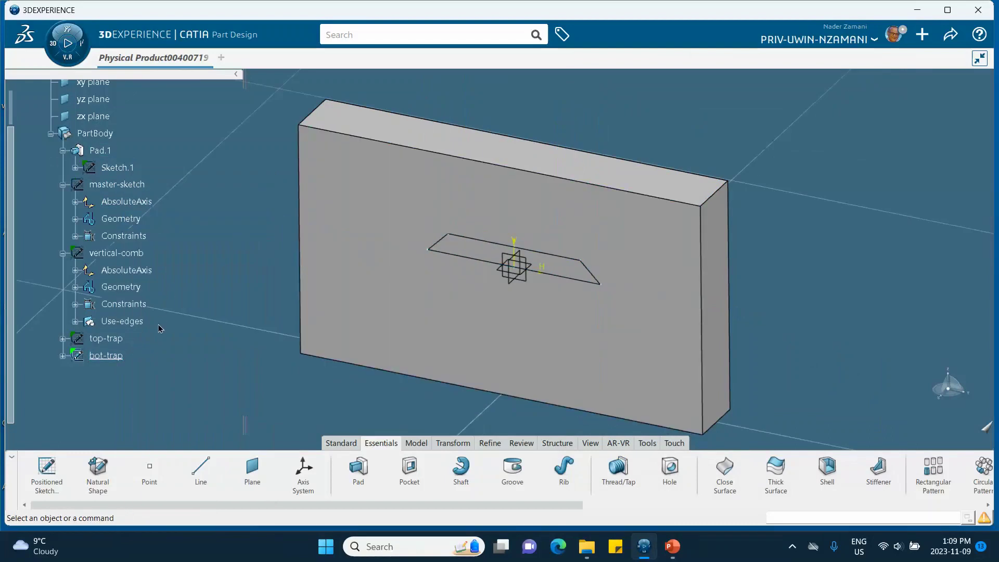
# Step: Hide the bot-trap sketch and show the master sketch again
pyautogui.rightClick(112, 356)
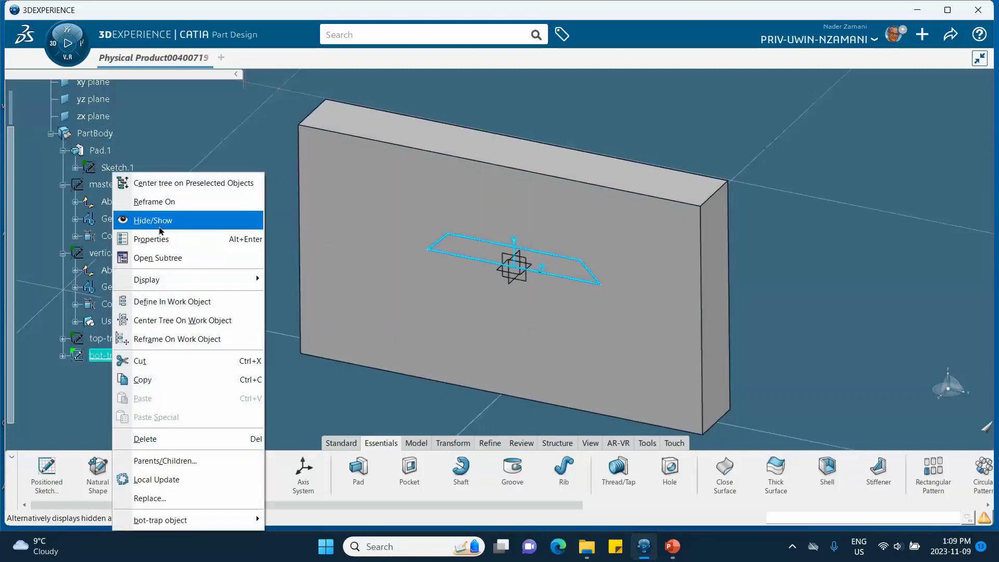
pyautogui.press('Escape')
pyautogui.rightClick(121, 186)
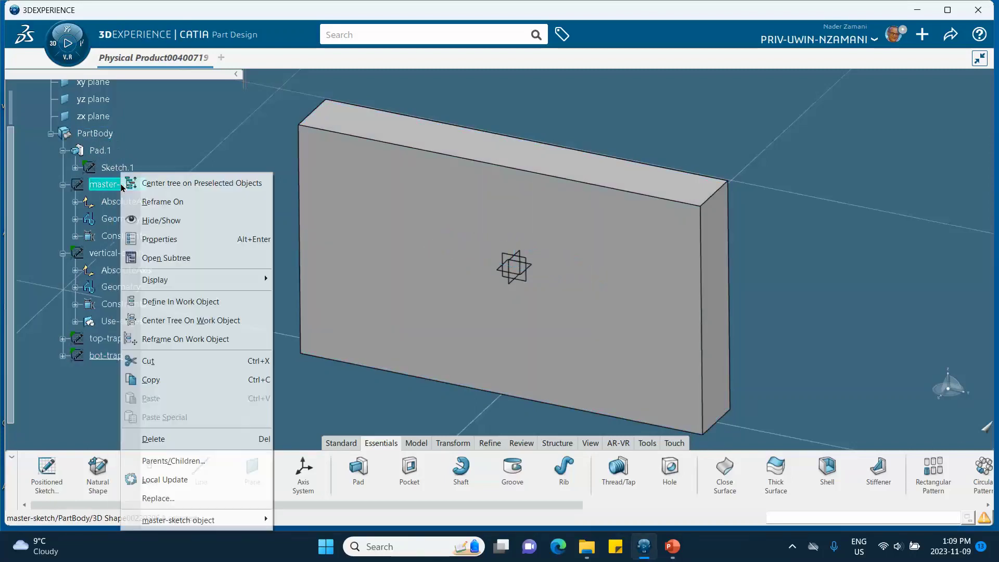
pyautogui.click(166, 220)
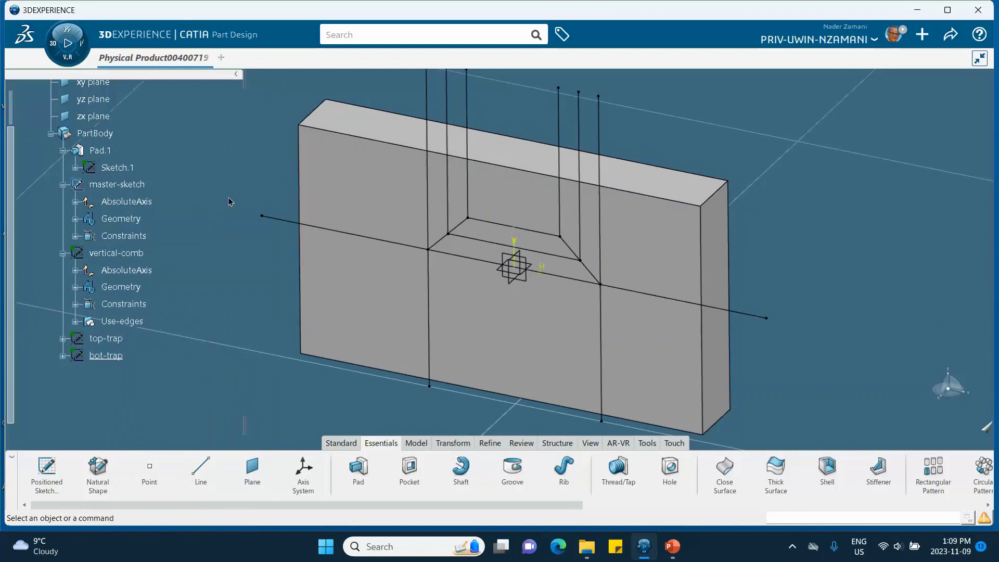
# Step: Start a further sketch on the yz plane
pyautogui.click(525, 259)
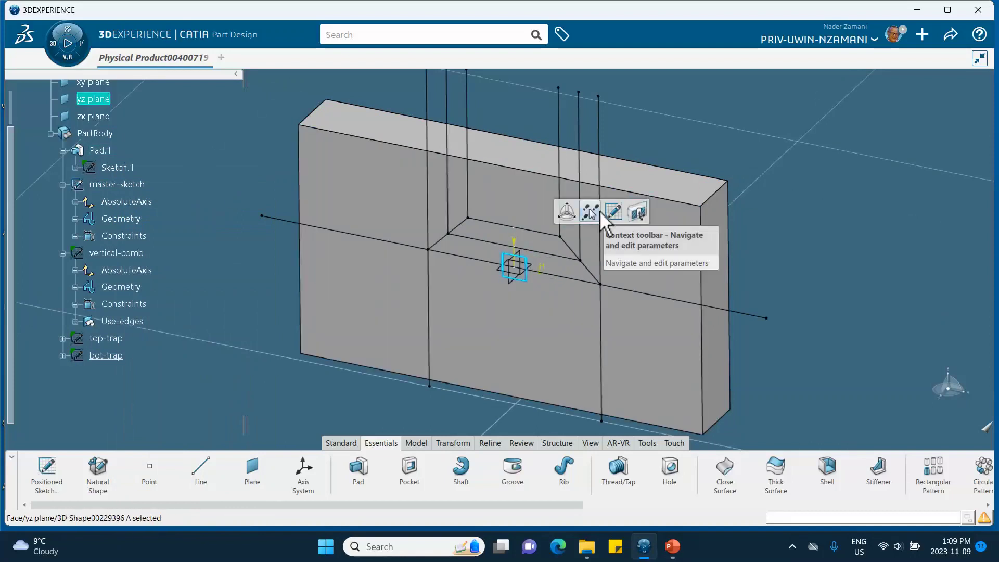
pyautogui.click(613, 212)
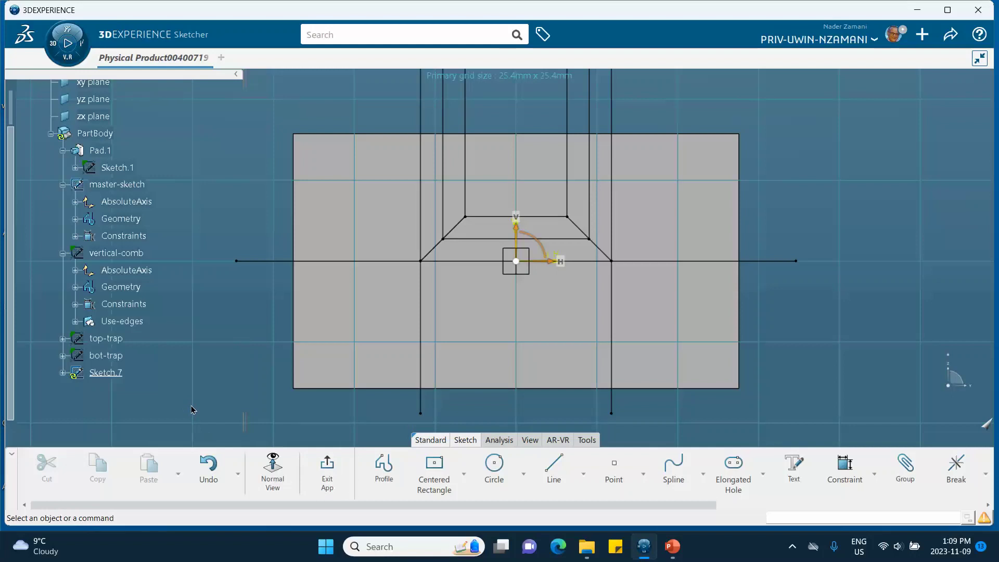
# Step: Project the two outer horizontal segments and the two lower vertical lines of the master sketch, and exit the sketch
pyautogui.moveTo(680, 505); pyautogui.dragTo(913, 507)
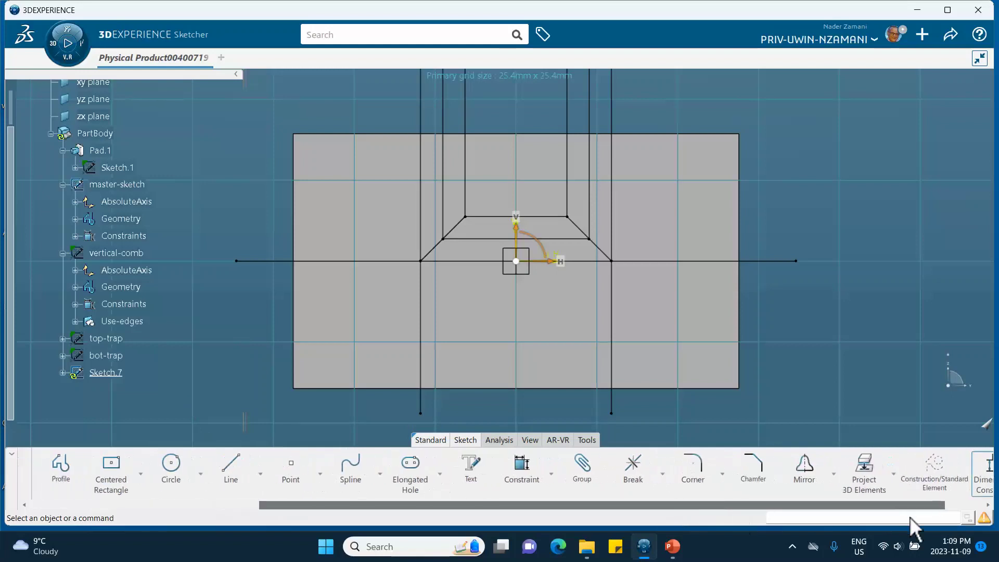
pyautogui.click(860, 476)
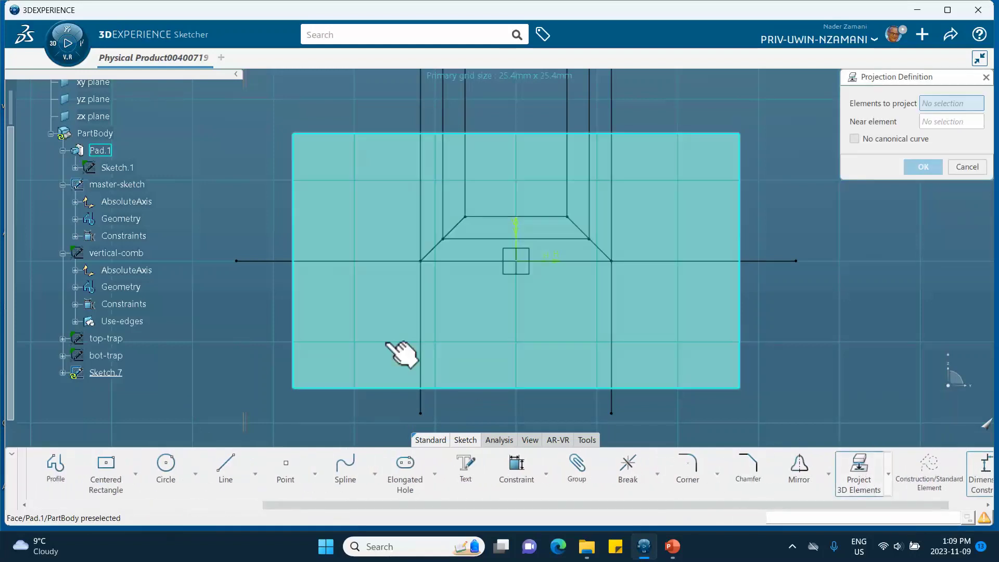
pyautogui.click(356, 261)
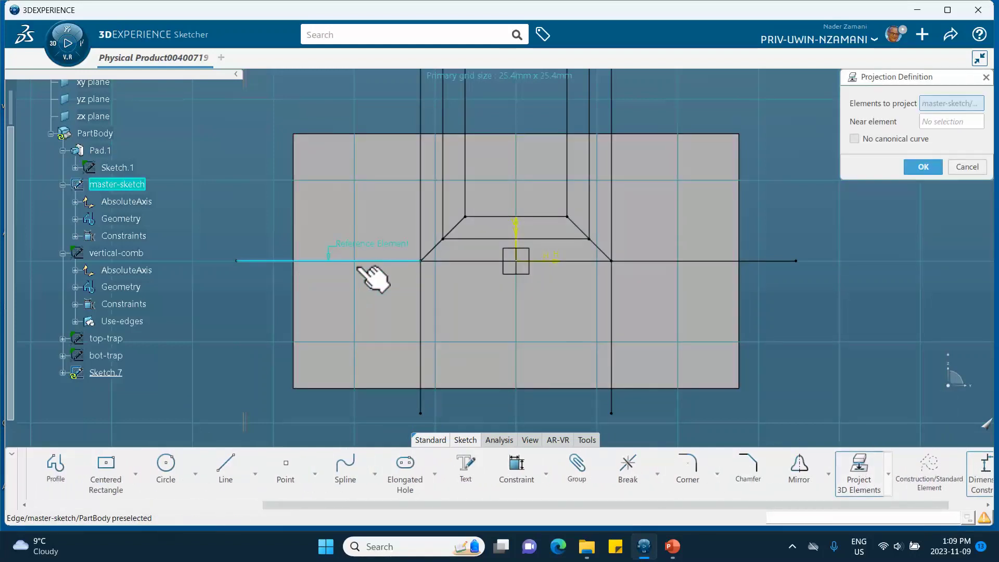
pyautogui.click(420, 312)
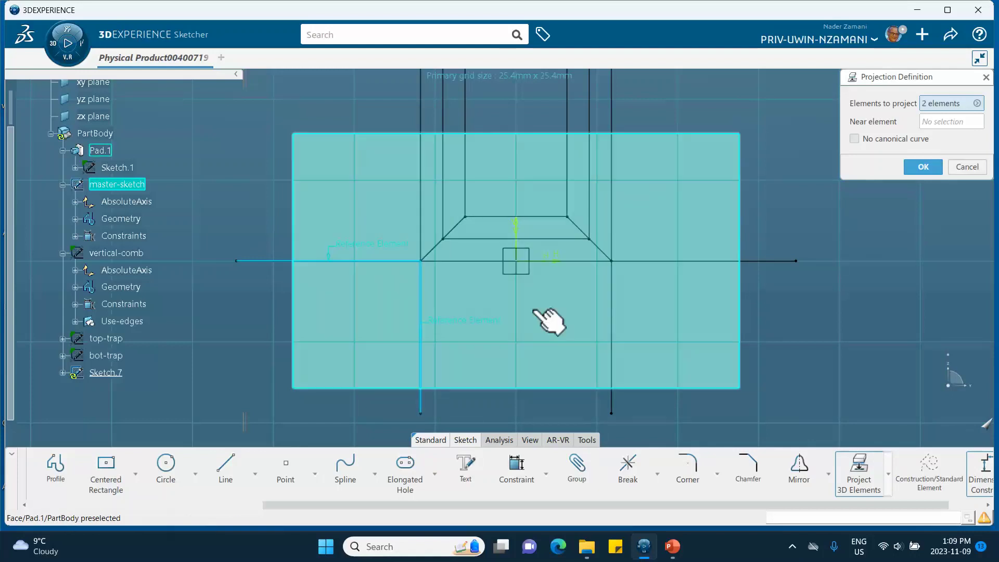
pyautogui.click(613, 310)
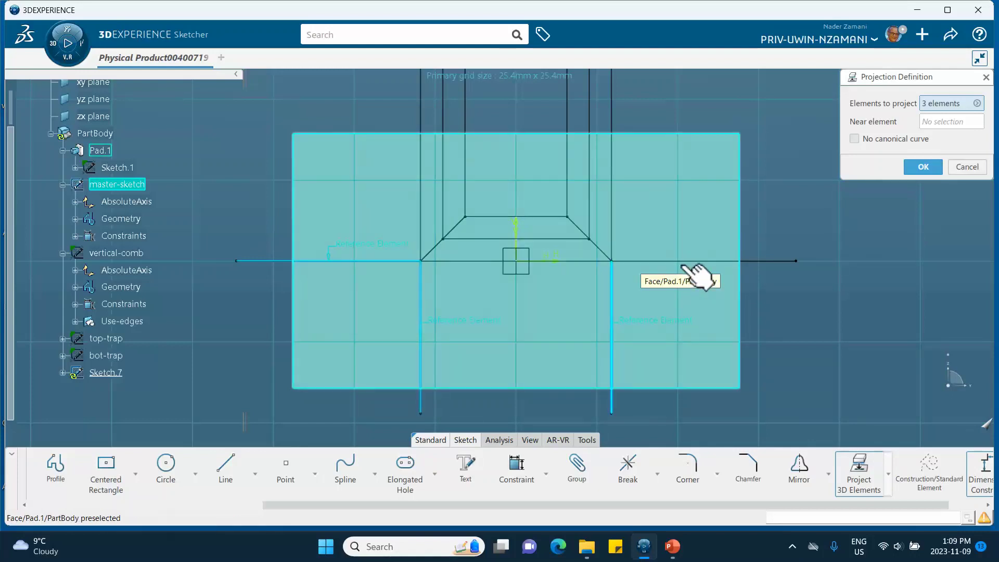
pyautogui.click(930, 170)
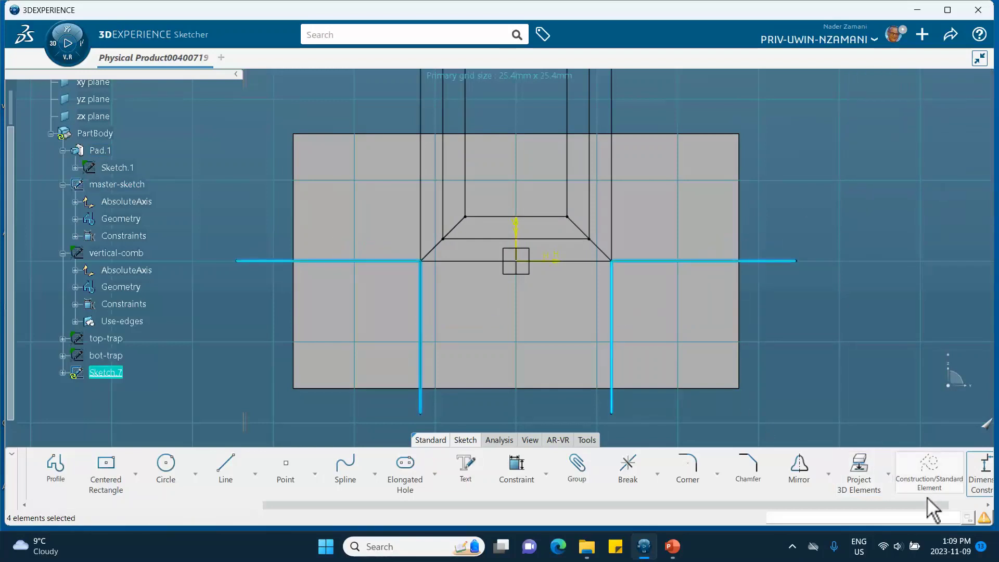
pyautogui.click(430, 440)
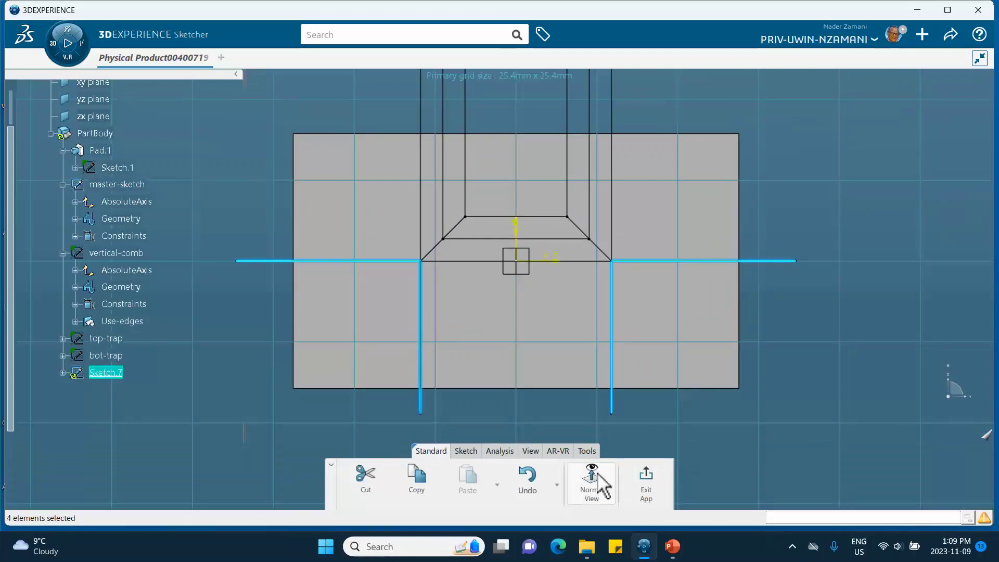
pyautogui.click(643, 478)
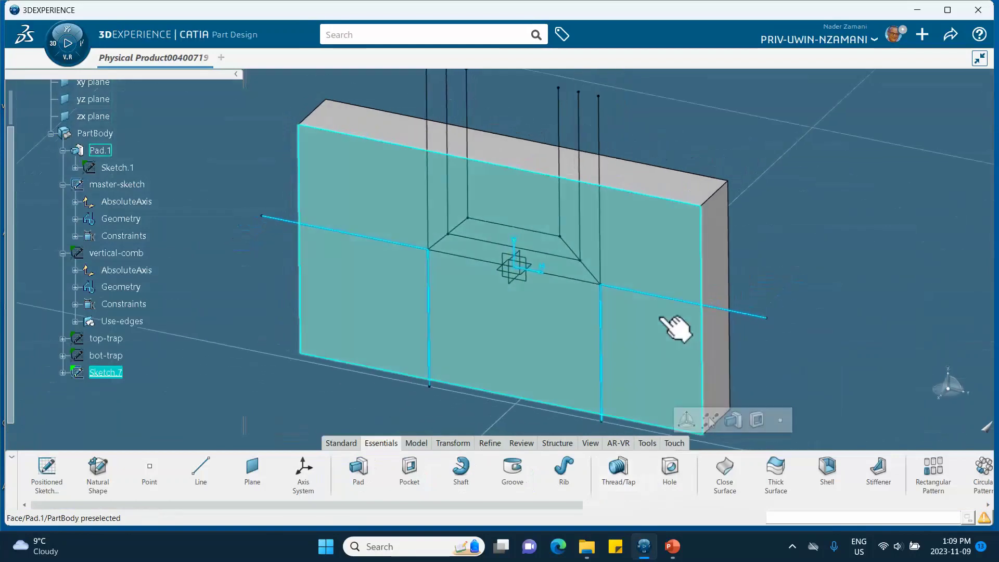
# Step: Rename Sketch.7 as bottom-curves in its feature properties and hide the master sketch
pyautogui.rightClick(107, 373)
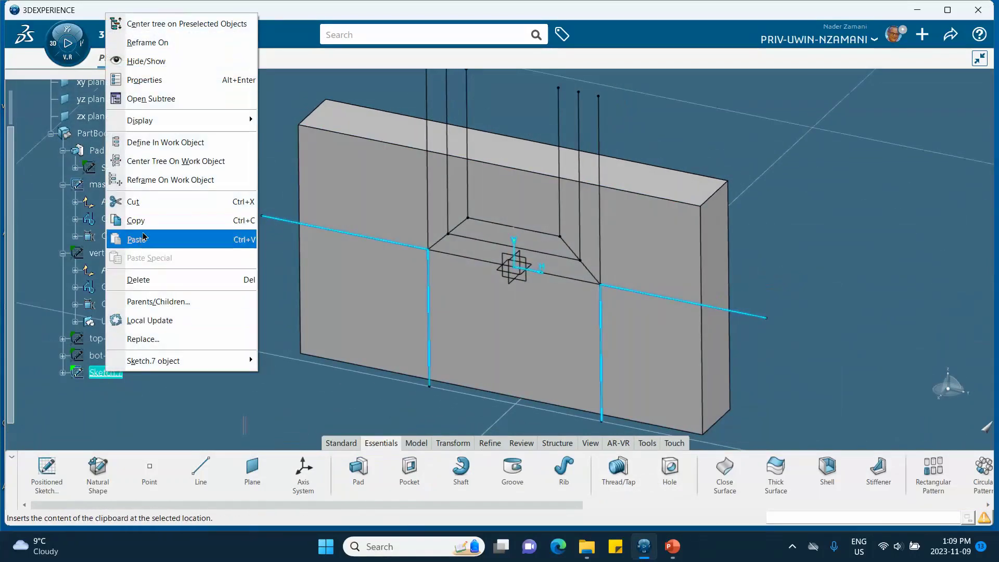
pyautogui.click(149, 80)
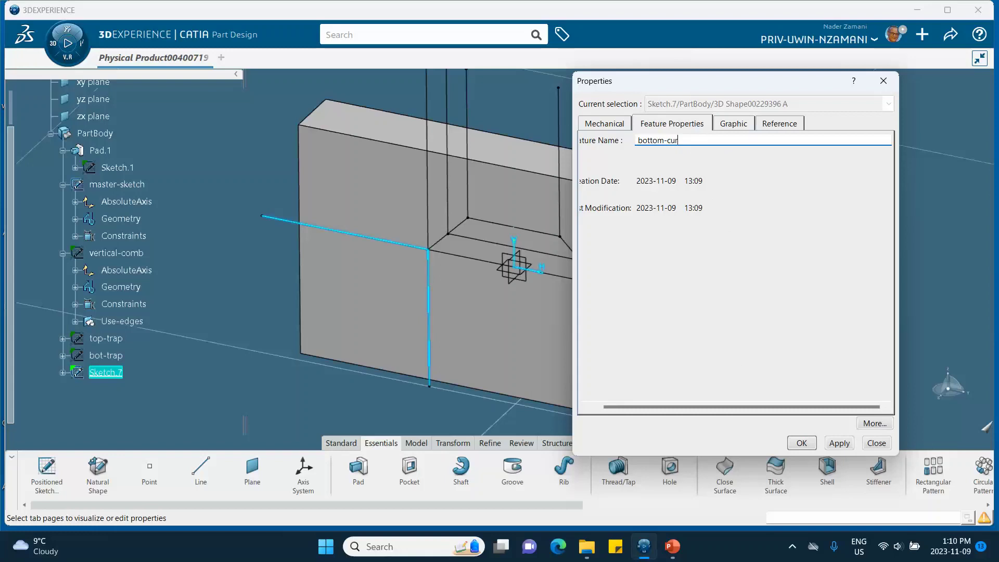
pyautogui.click(795, 442)
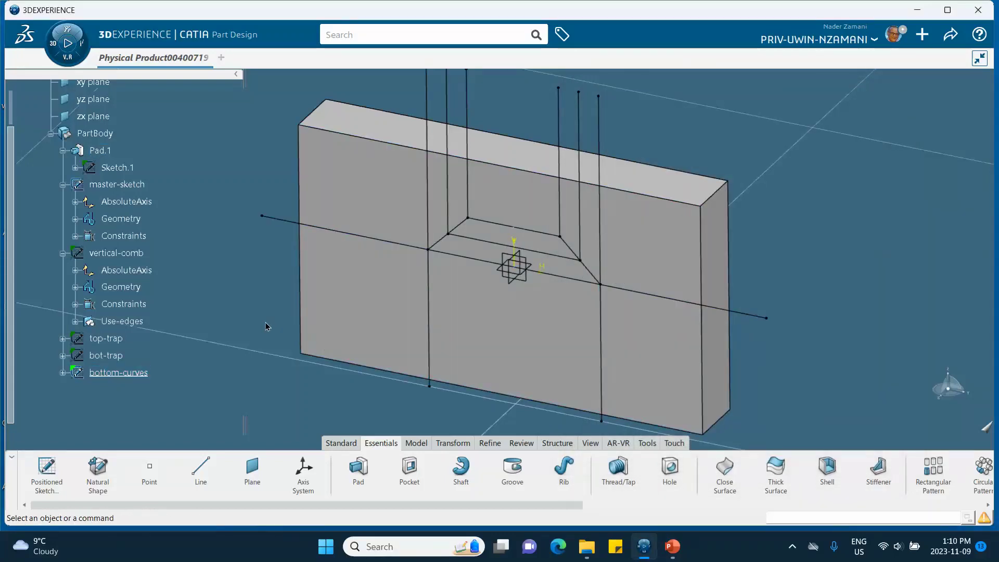
pyautogui.rightClick(111, 186)
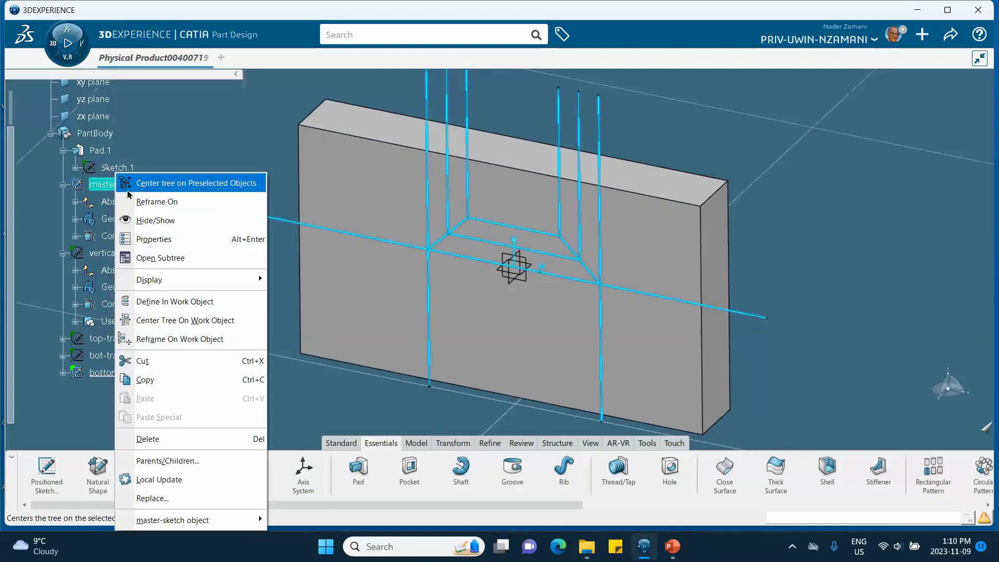
pyautogui.click(158, 224)
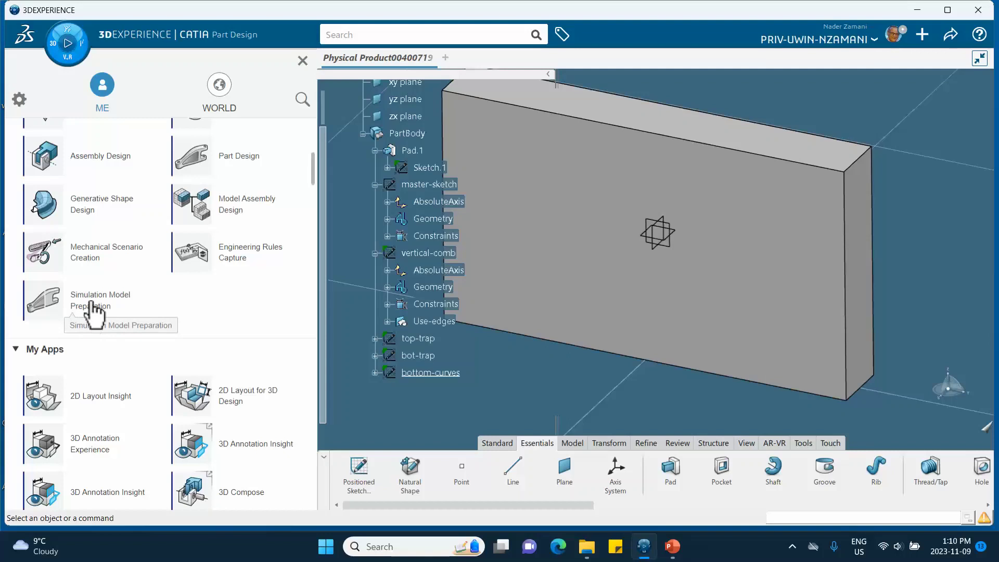
# Step: Switch to Simulation Model Preparation and extrude the vertical-comb sketch as surfaces, 20 mm with mirrored extent
pyautogui.click(93, 312)
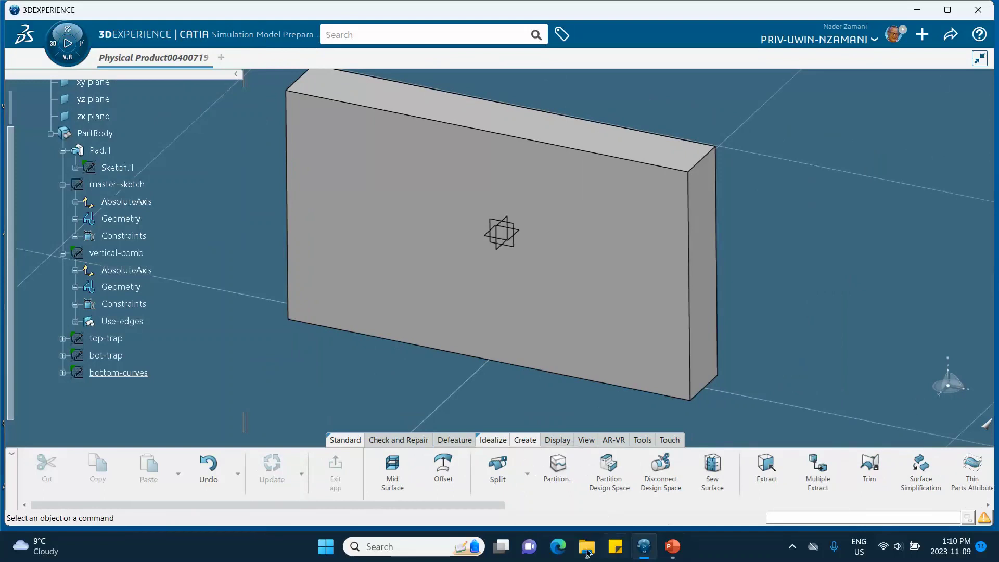
pyautogui.moveTo(489, 505); pyautogui.dragTo(981, 517)
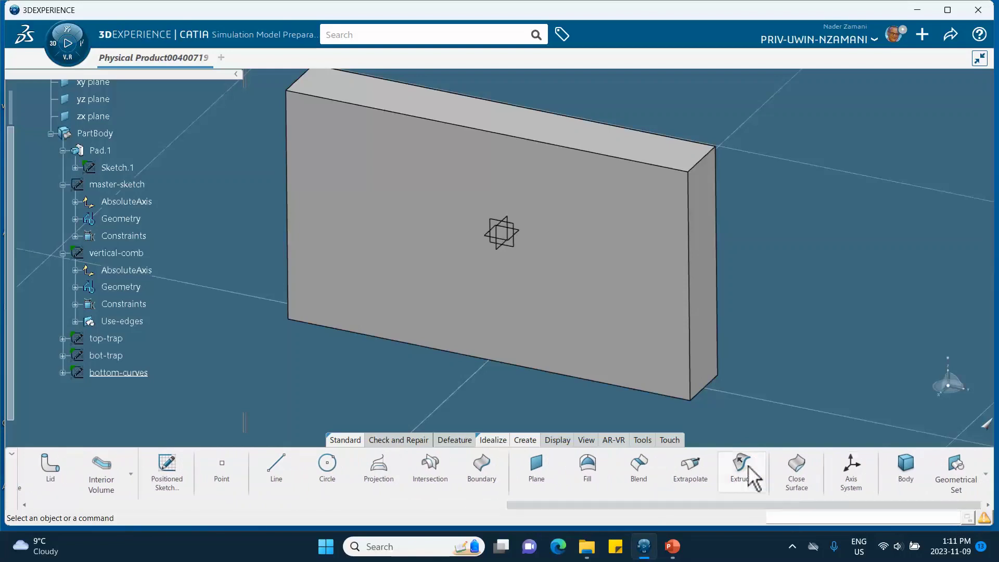
pyautogui.click(742, 468)
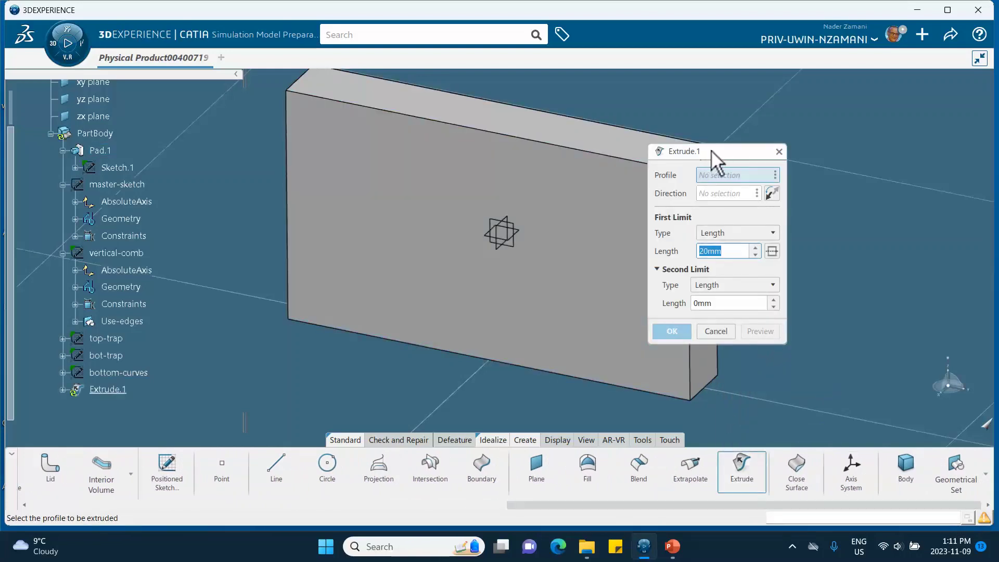
pyautogui.moveTo(713, 156); pyautogui.dragTo(770, 147)
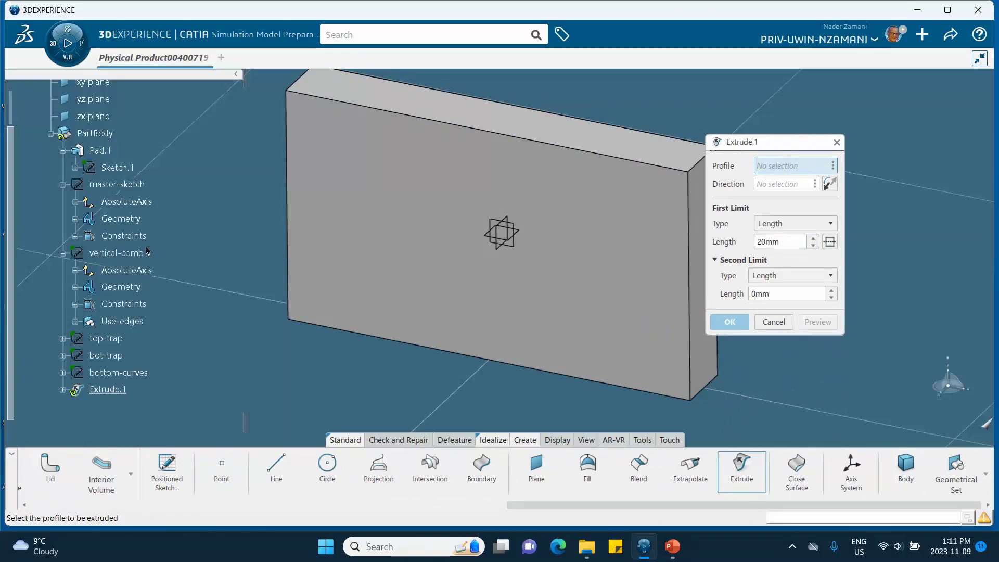
pyautogui.scroll(2, 148, 251)
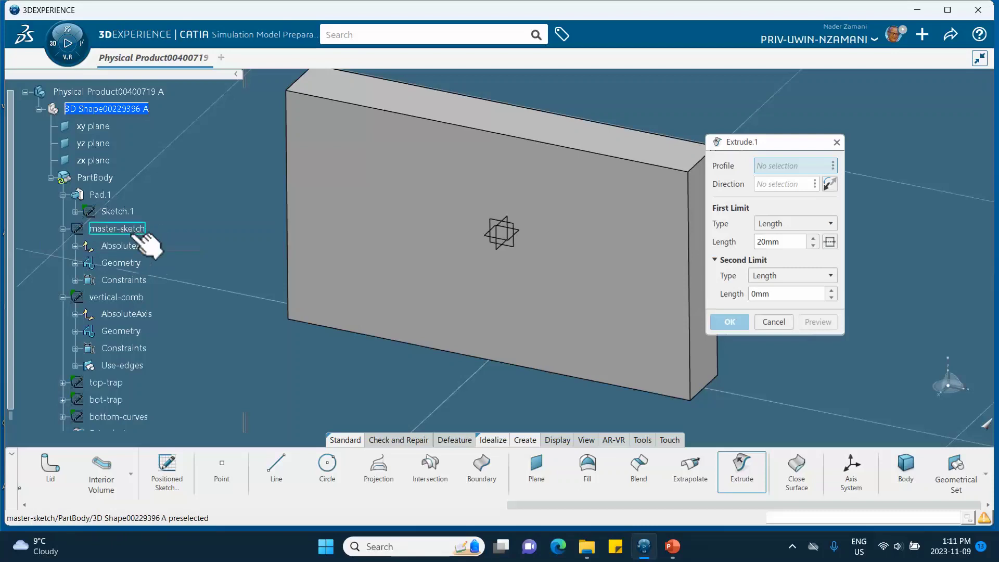
pyautogui.click(136, 301)
pyautogui.moveTo(509, 326)
pyautogui.mouseDown(button='middle')
pyautogui.moveTo(450, 326)
pyautogui.moveTo(345, 301)
pyautogui.mouseUp(button='middle')
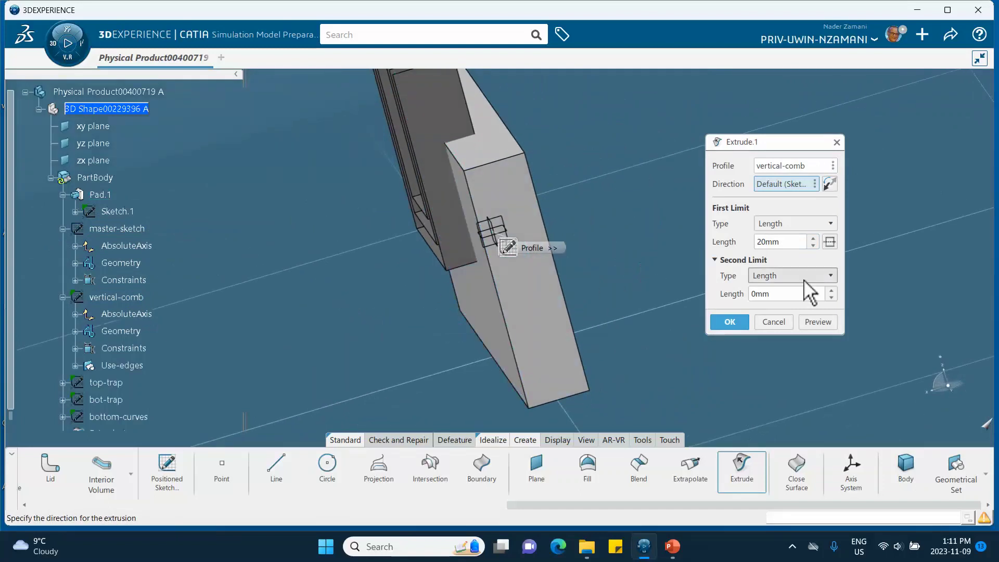
pyautogui.click(830, 242)
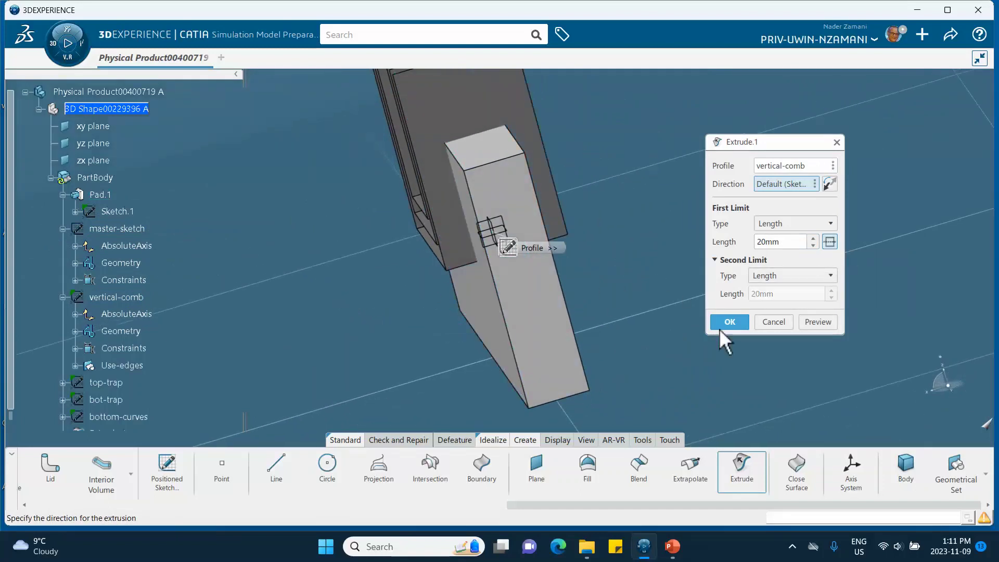
pyautogui.click(735, 324)
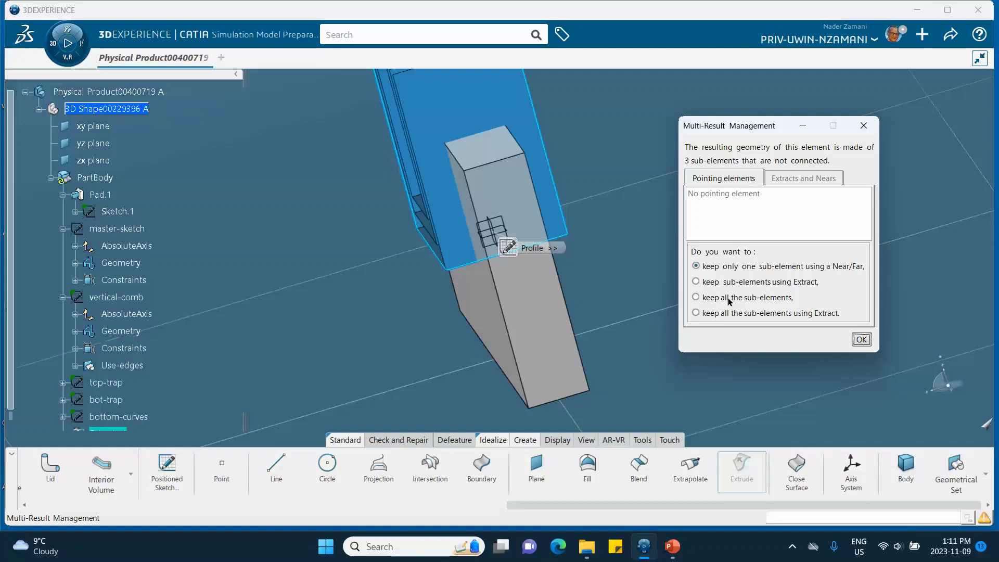
# Step: Keep all the sub-elements of the vertical-comb extrusion and leave the Extrude command
pyautogui.click(696, 297)
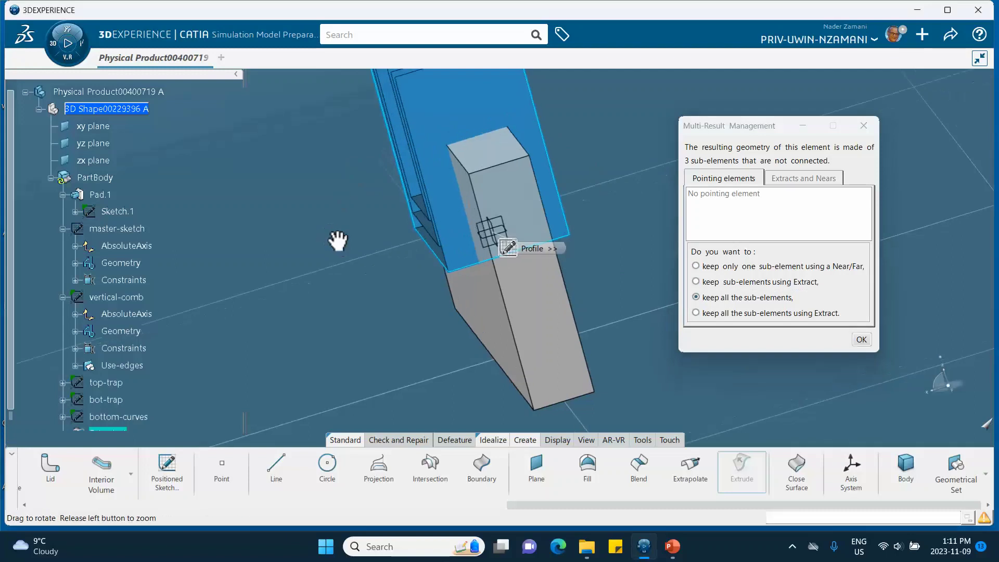
pyautogui.scroll(5, 379, 252)
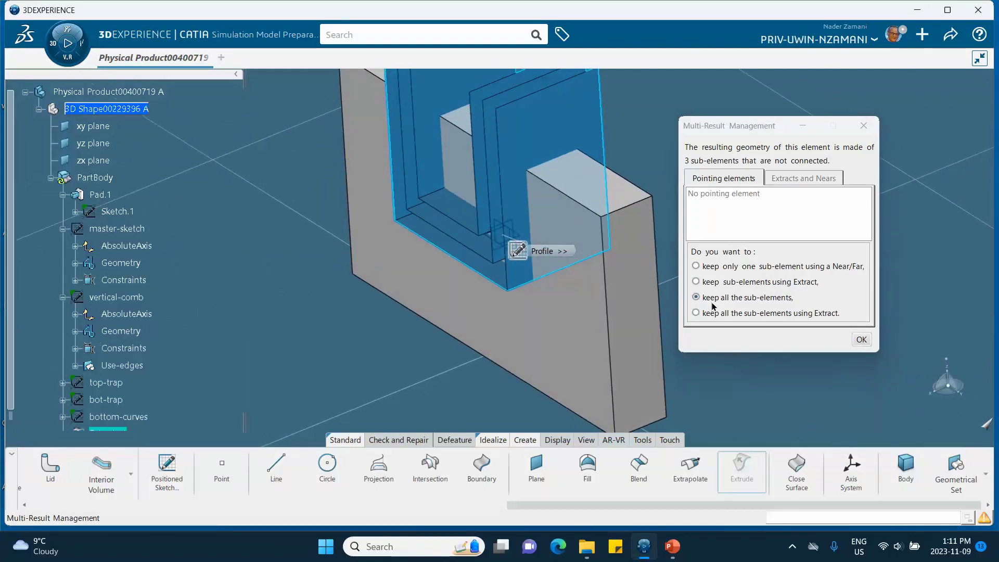
pyautogui.click(861, 339)
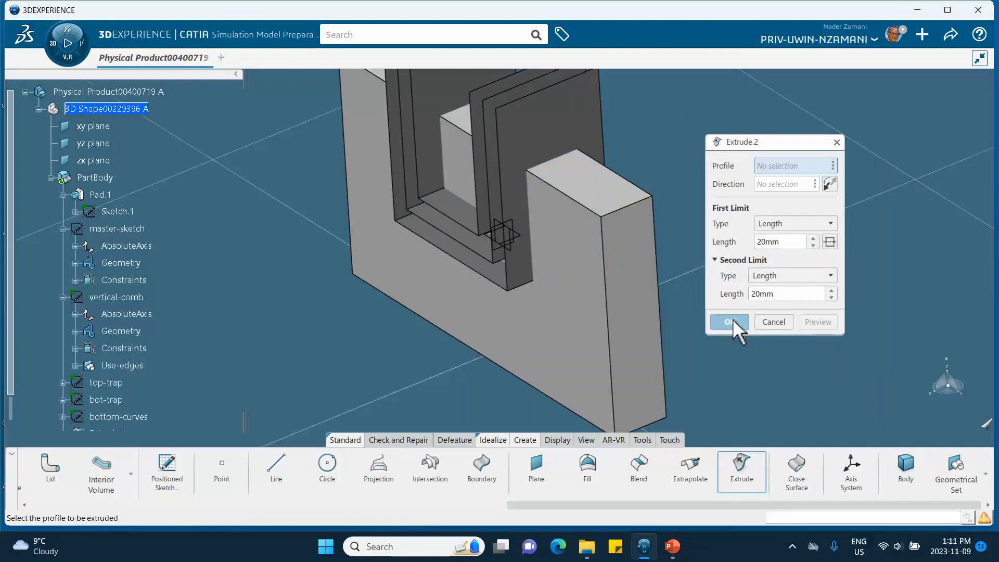
pyautogui.click(774, 322)
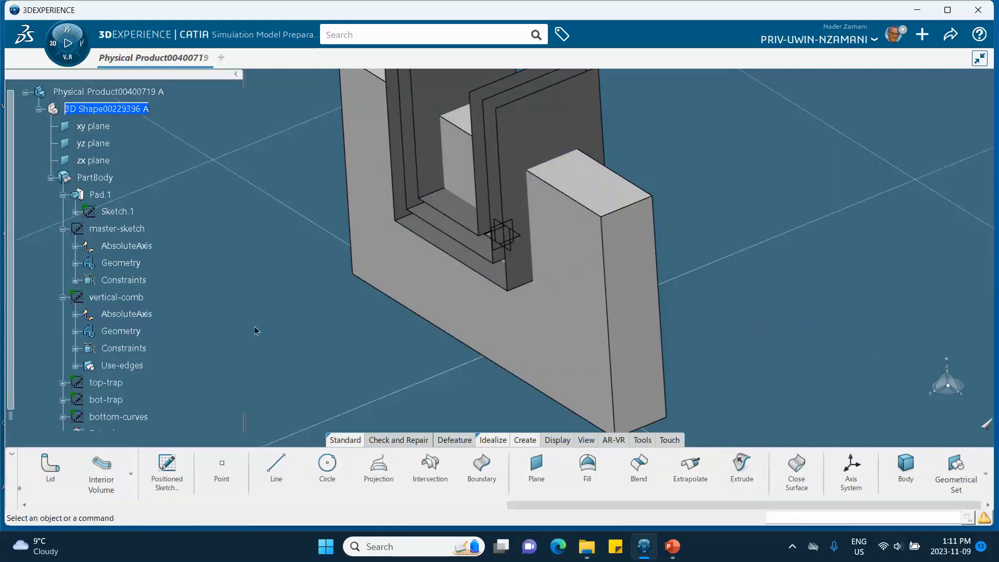
# Step: Extrude the top-trap sketch as a surface, 33 mm with mirrored extent
pyautogui.scroll(-1, 242, 256)
pyautogui.scroll(-1, 241, 256)
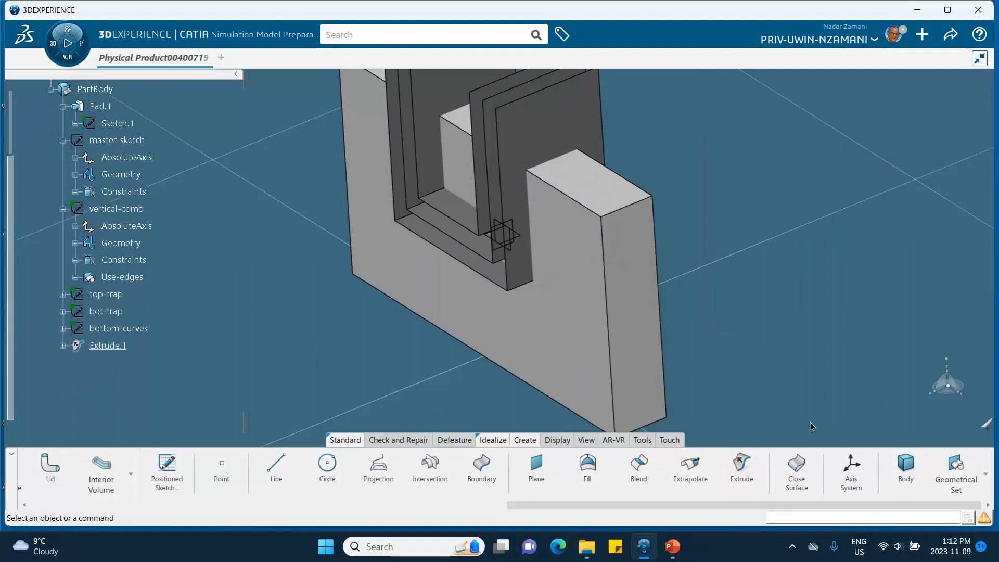
pyautogui.click(733, 475)
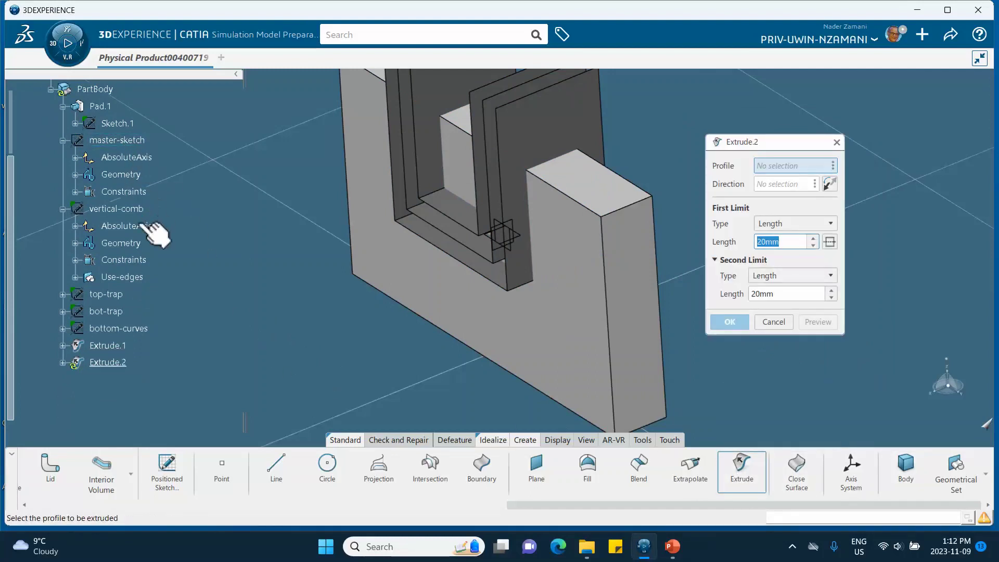
pyautogui.click(125, 295)
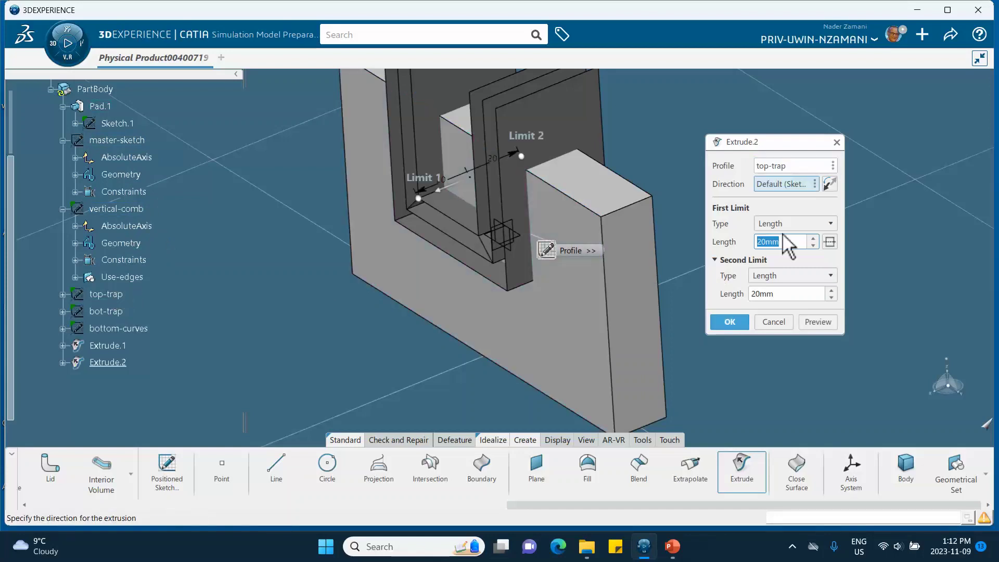
pyautogui.click(829, 240)
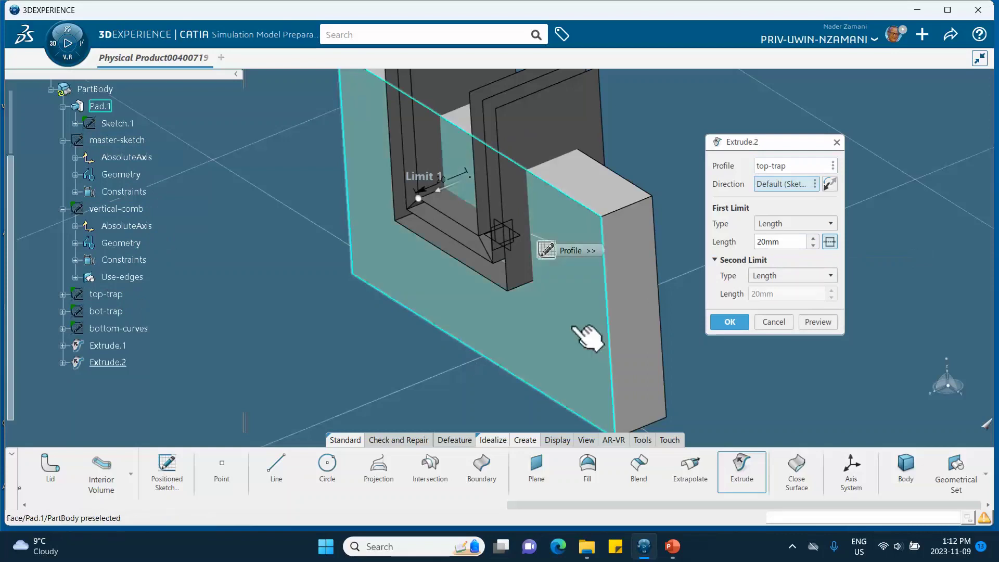
pyautogui.scroll(9, 813, 236)
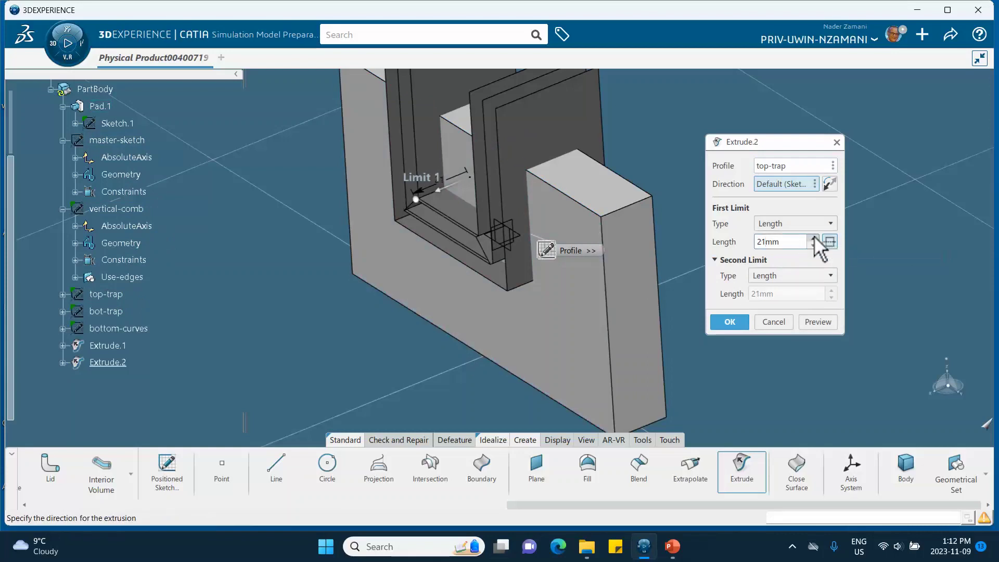
pyautogui.scroll(4, 814, 235)
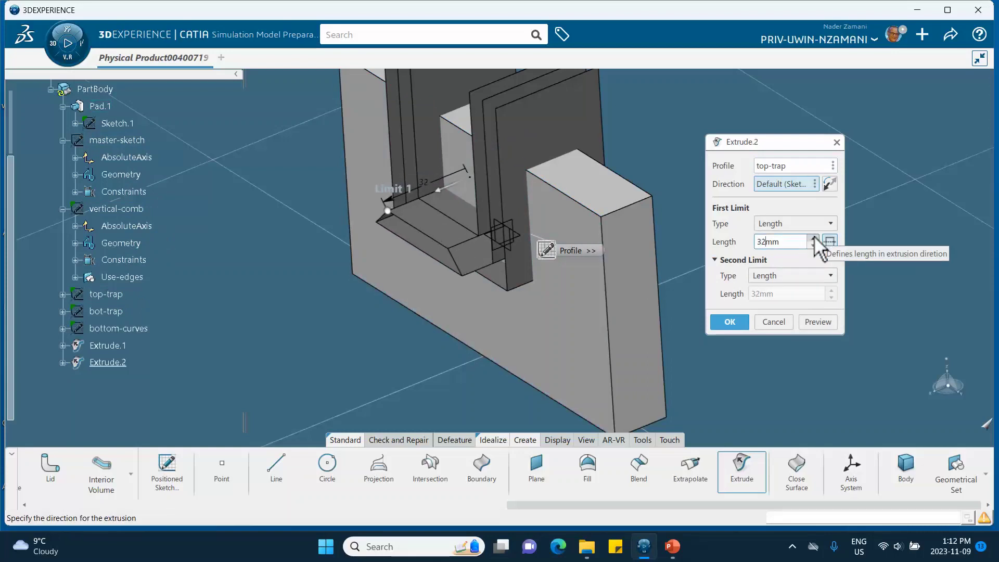
pyautogui.moveTo(678, 312)
pyautogui.mouseDown(button='middle')
pyautogui.moveTo(564, 324)
pyautogui.moveTo(678, 310)
pyautogui.mouseUp(button='middle')
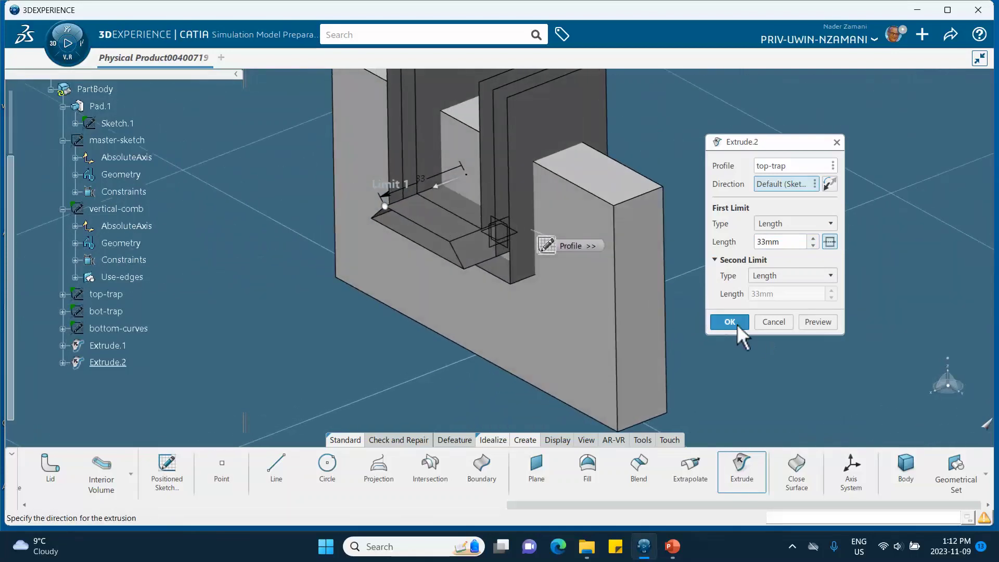
pyautogui.click(734, 322)
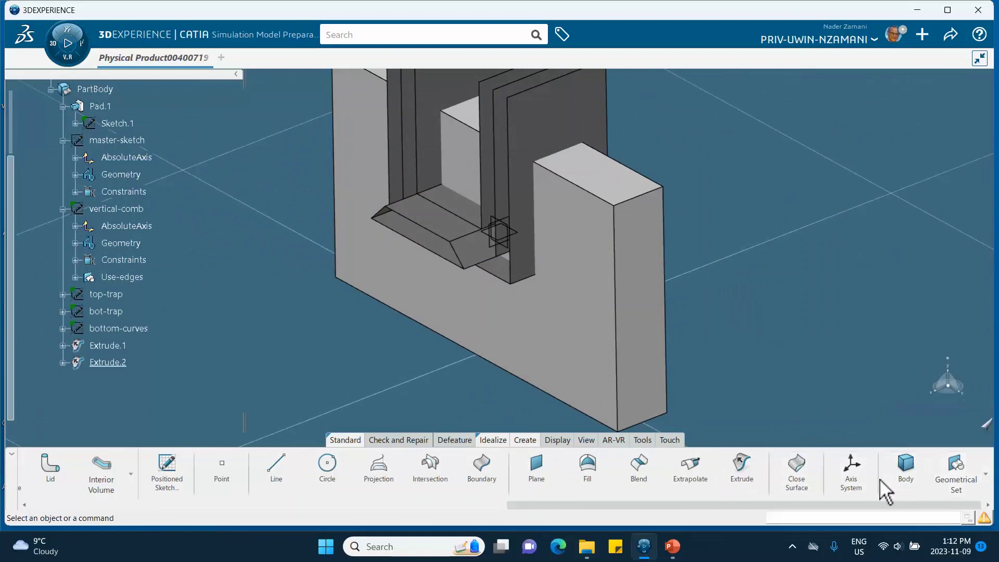
# Step: Extrude the bot-trap sketch as a surface, 42 mm with mirrored extent
pyautogui.click(741, 468)
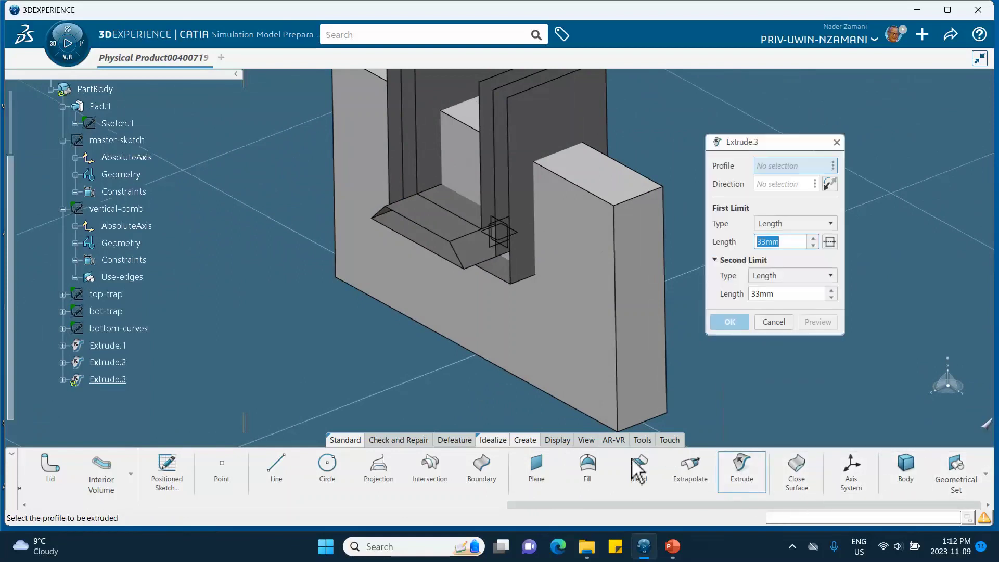
pyautogui.click(109, 311)
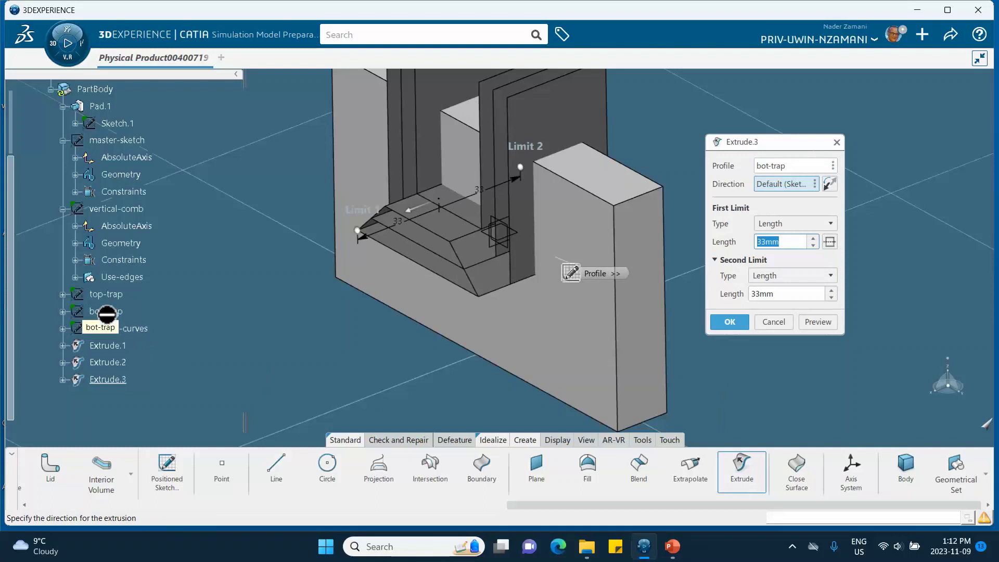
pyautogui.click(812, 237)
pyautogui.click(813, 238)
pyautogui.click(813, 237)
pyautogui.click(813, 237)
pyautogui.click(812, 237)
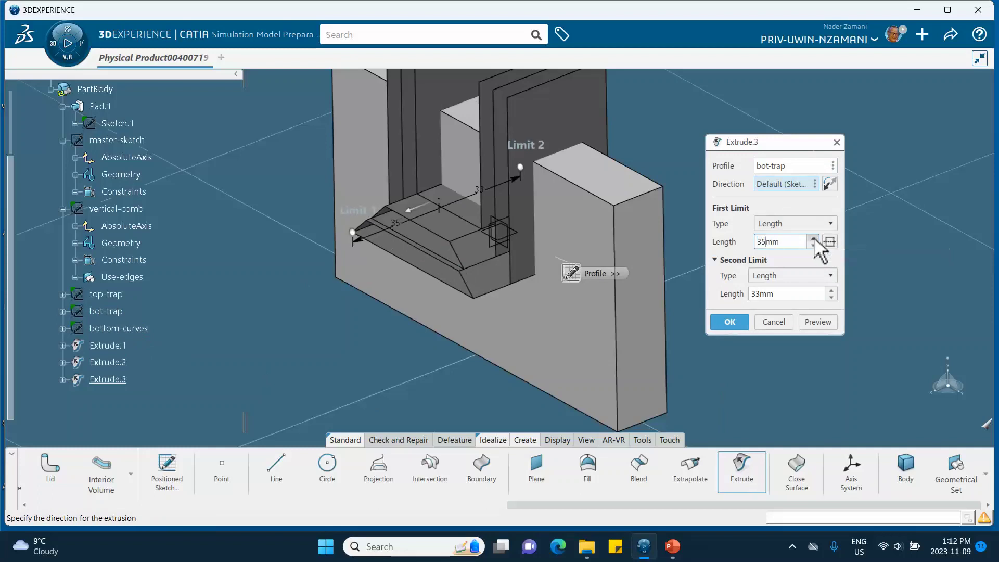
pyautogui.click(813, 237)
pyautogui.click(812, 237)
pyautogui.click(813, 237)
pyautogui.click(812, 237)
pyautogui.click(830, 241)
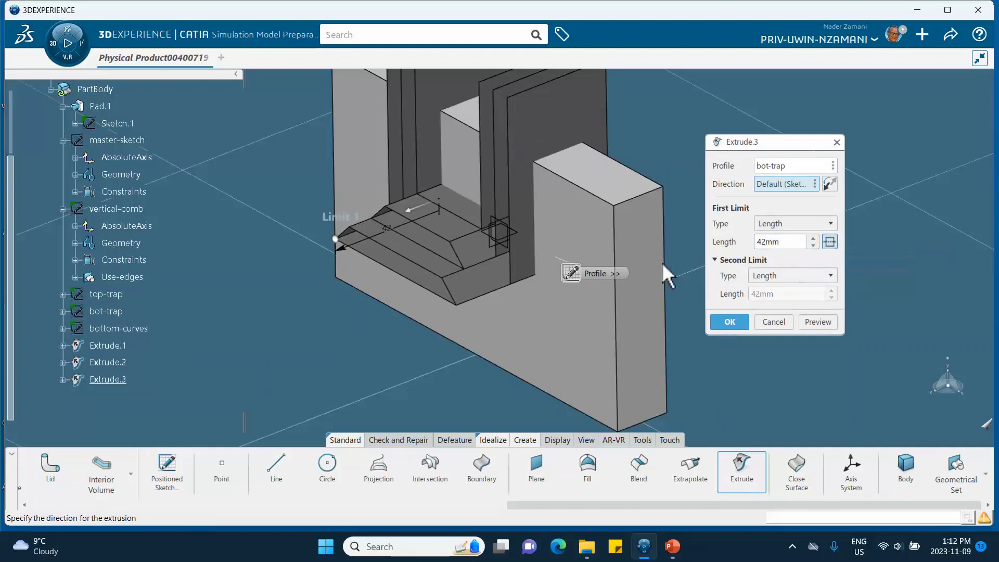
pyautogui.moveTo(663, 150)
pyautogui.mouseDown(button='middle')
pyautogui.moveTo(479, 229)
pyautogui.moveTo(648, 159)
pyautogui.mouseUp(button='middle')
pyautogui.click(729, 321)
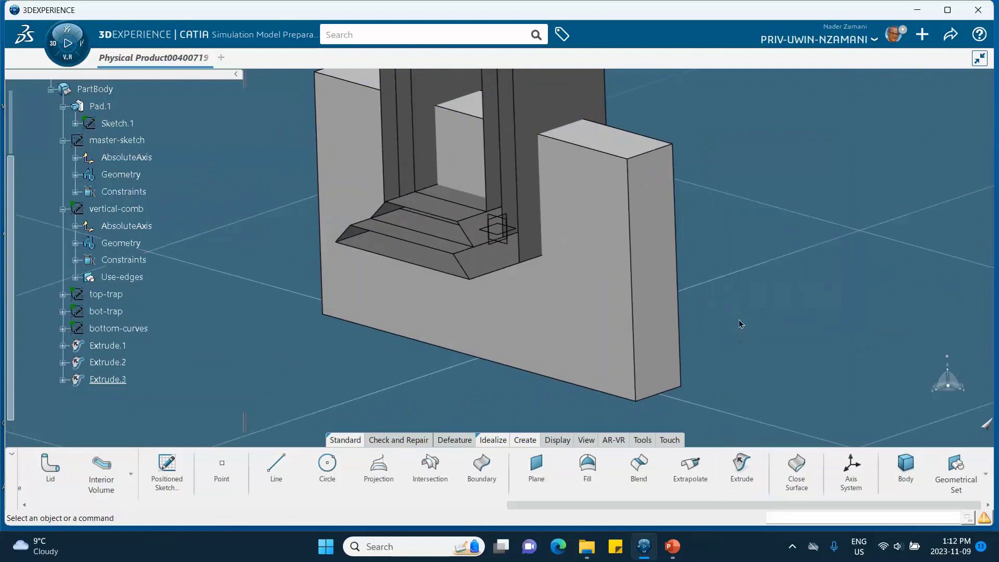
# Step: Extrude the bottom-curves sketch as surfaces with a 56 mm first limit and 42 mm second limit, keeping all the sub-elements
pyautogui.moveTo(199, 248); pyautogui.dragTo(243, 211, button='middle')
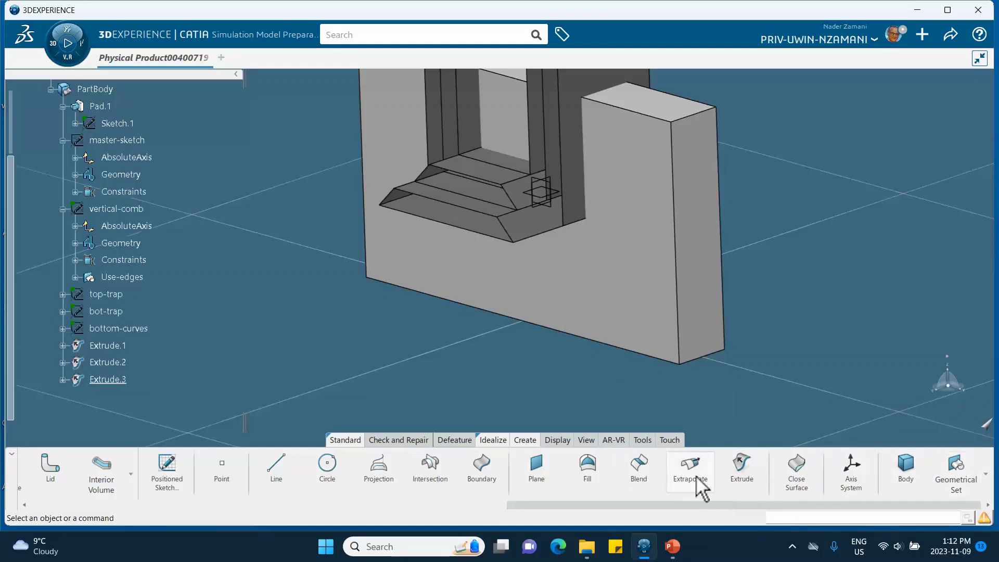
pyautogui.click(741, 471)
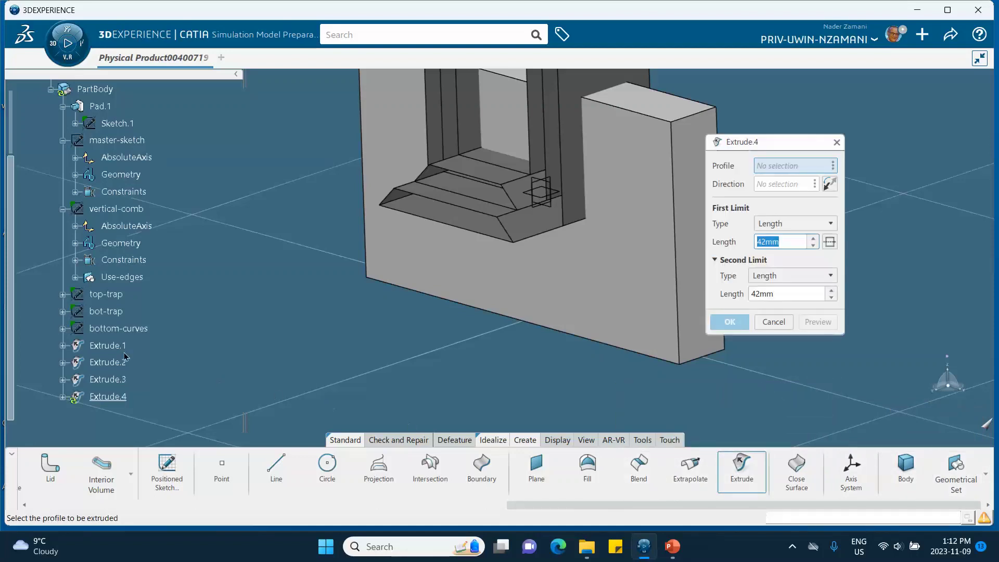
pyautogui.click(140, 333)
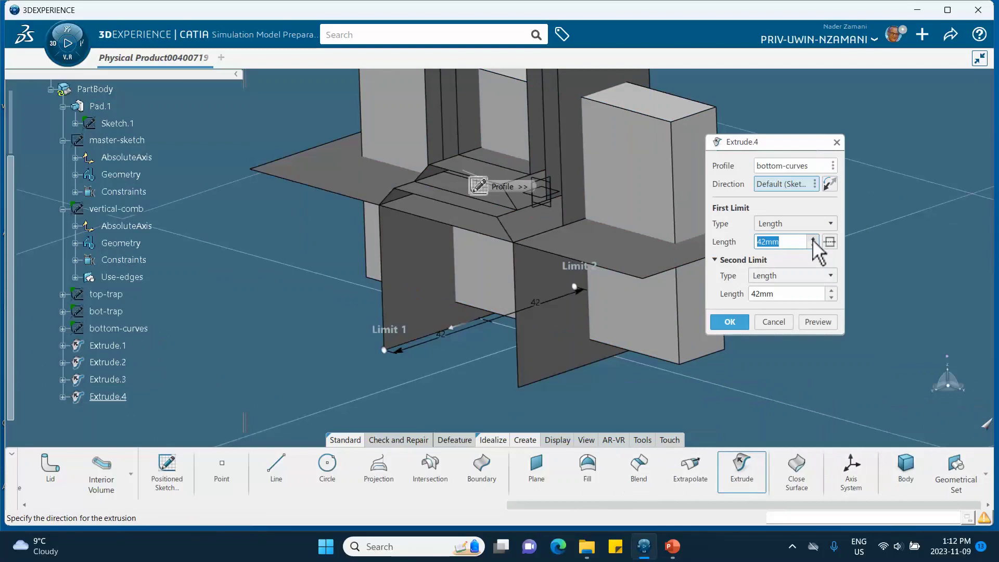
pyautogui.scroll(13, 813, 242)
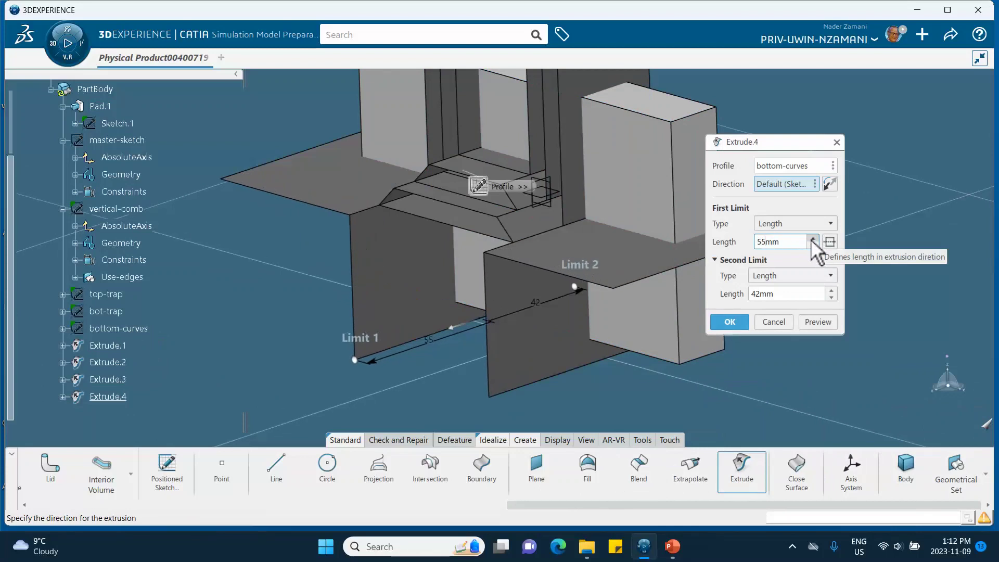
pyautogui.scroll(1, 813, 242)
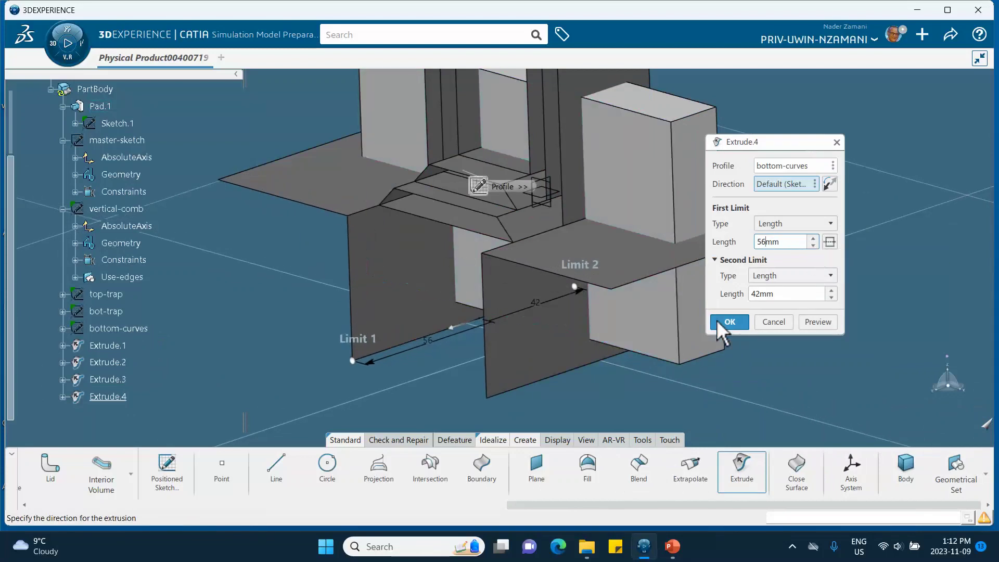
pyautogui.click(730, 322)
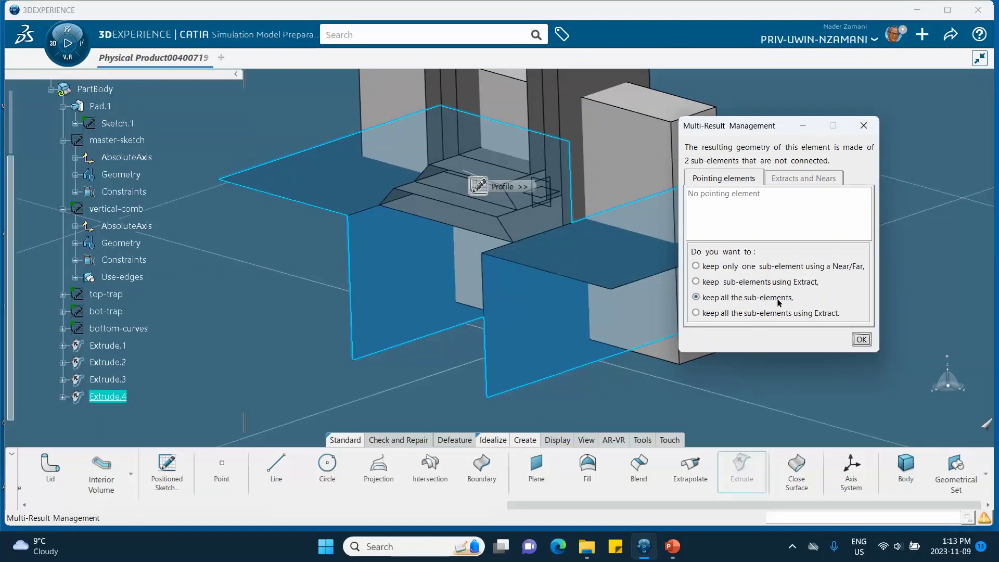
pyautogui.click(862, 340)
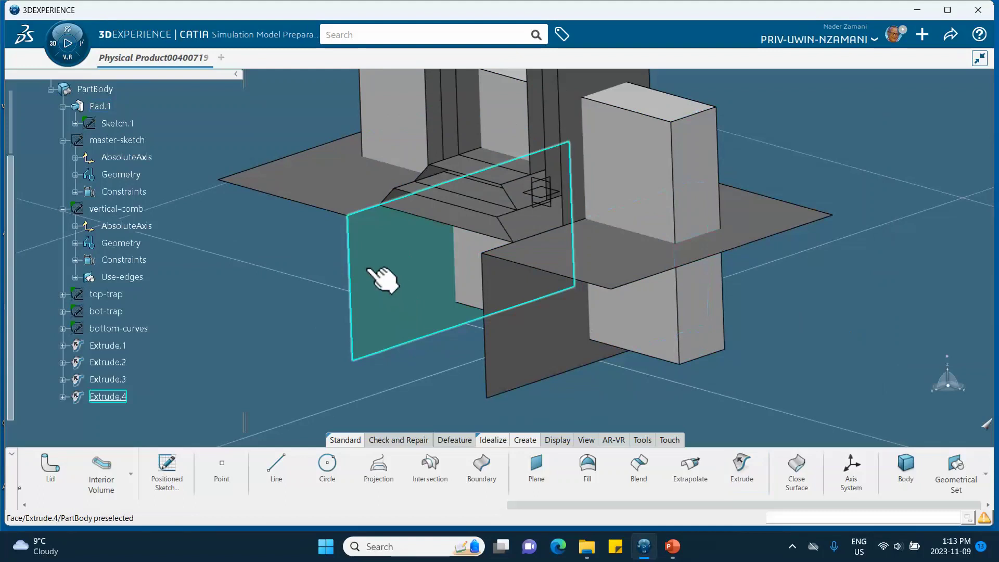
# Step: Check the reference slide in PowerPoint and set the fill colour of the bottom-curves extrusion to yellow
pyautogui.moveTo(379, 279); pyautogui.dragTo(387, 312, button='middle')
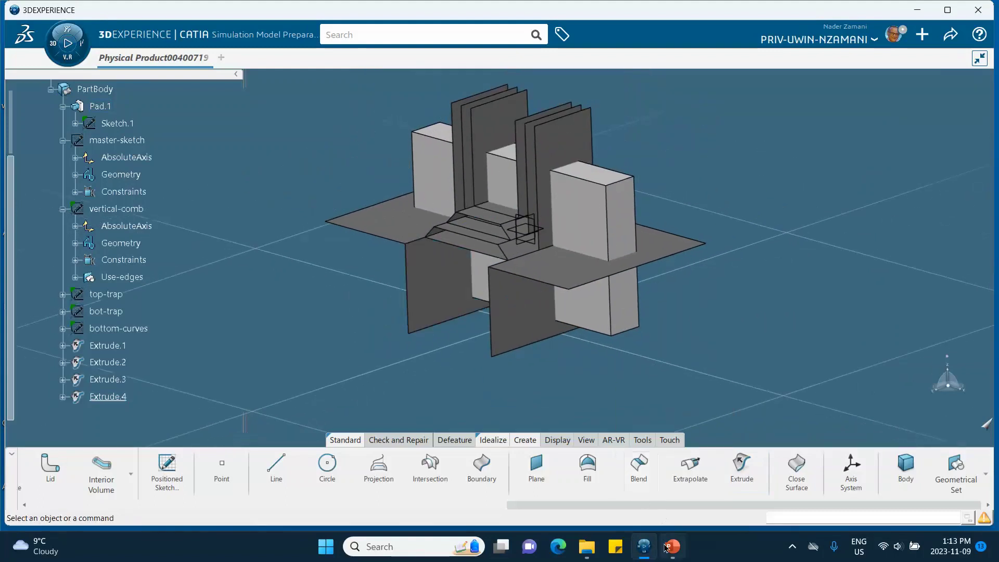
pyautogui.click(661, 429)
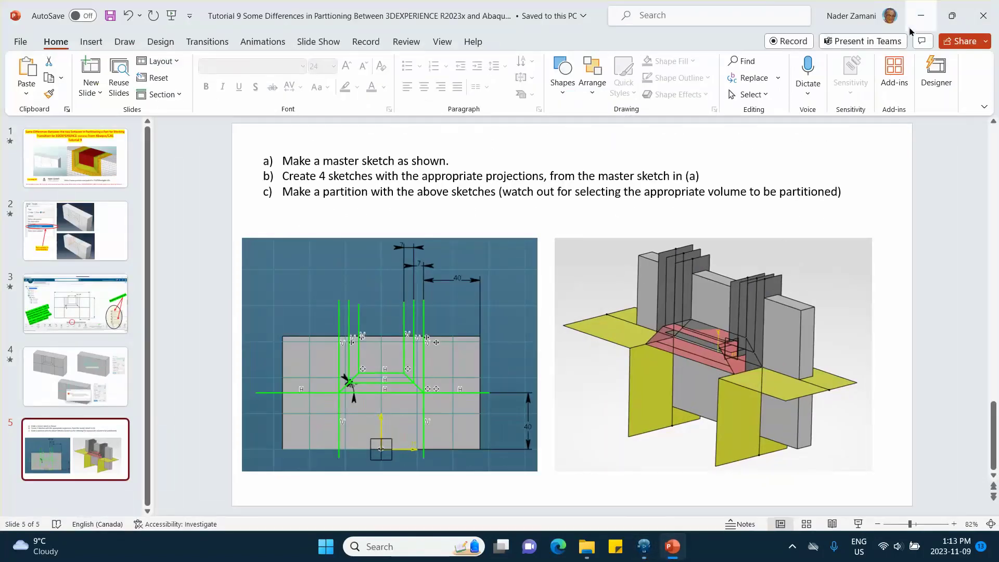
pyautogui.click(918, 12)
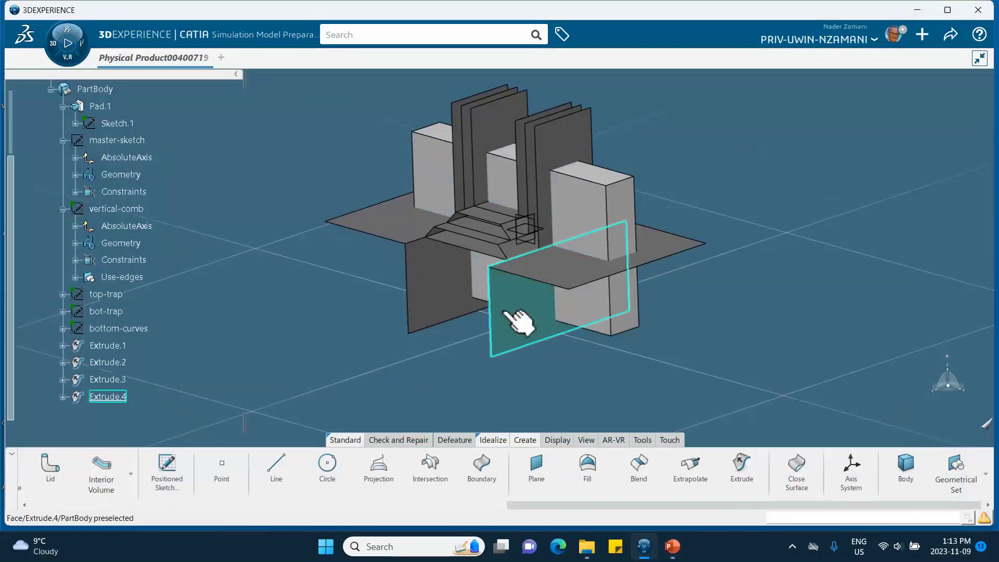
pyautogui.scroll(-5, 125, 356)
pyautogui.rightClick(106, 307)
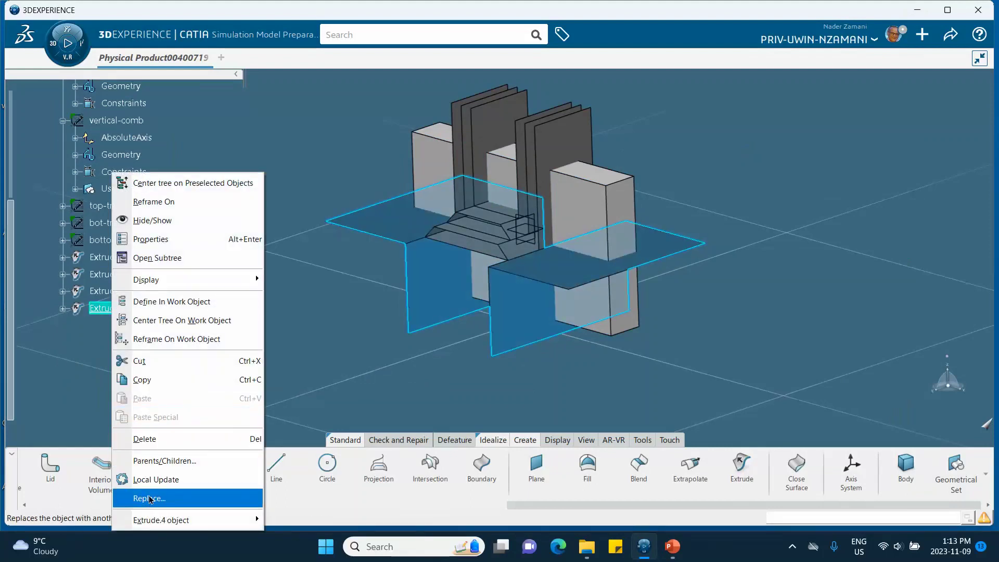
pyautogui.click(150, 238)
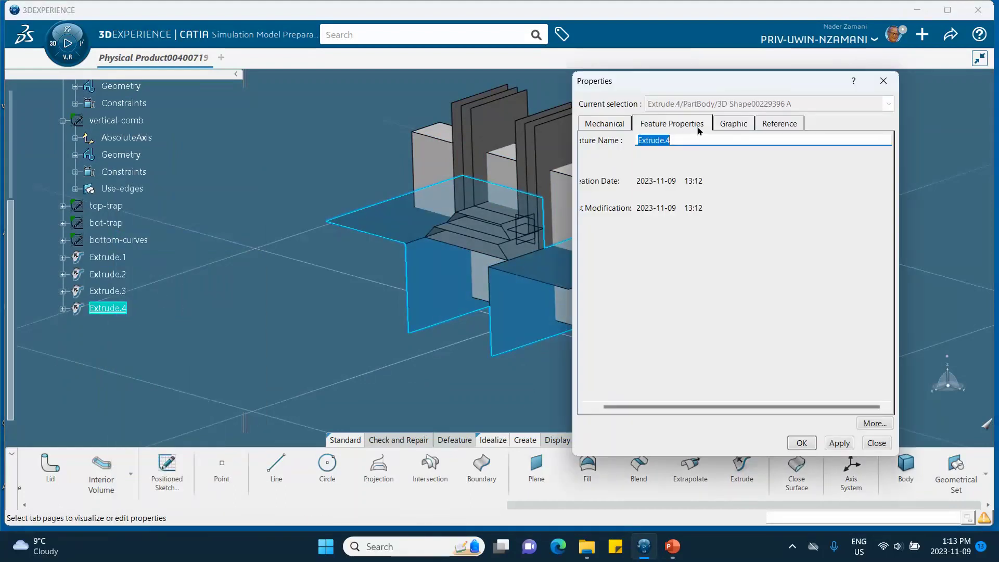
pyautogui.click(731, 125)
pyautogui.click(665, 171)
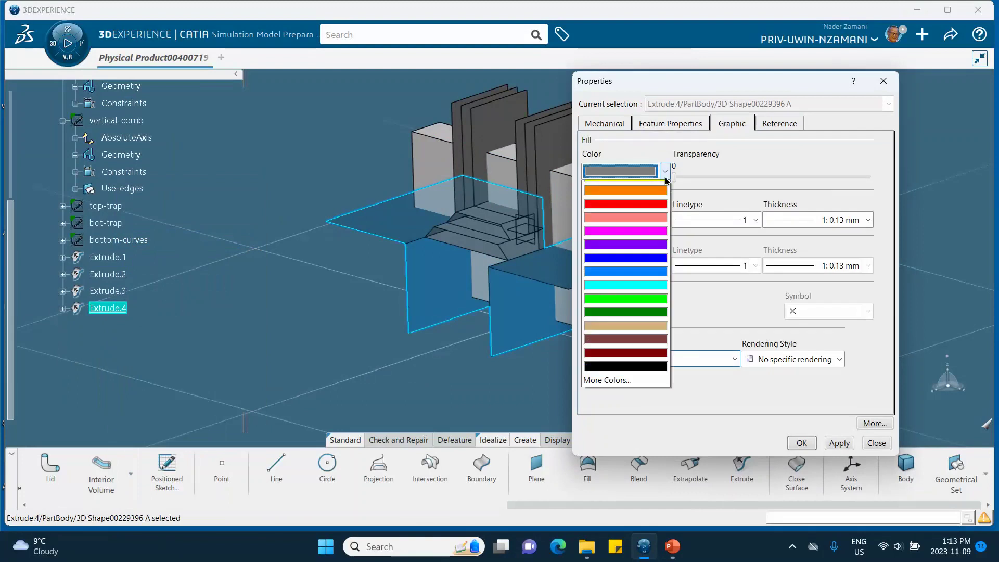
pyautogui.click(635, 213)
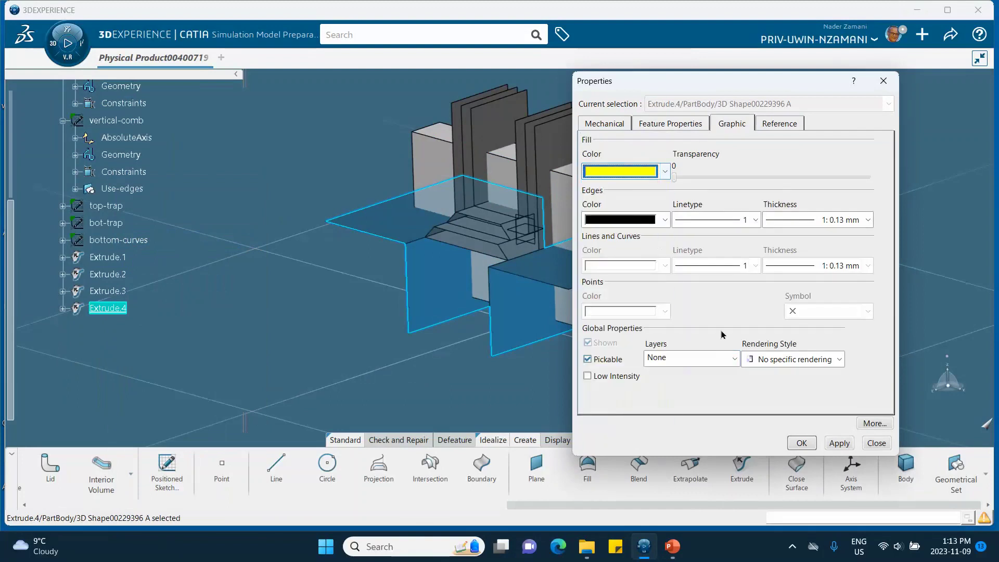
pyautogui.click(802, 443)
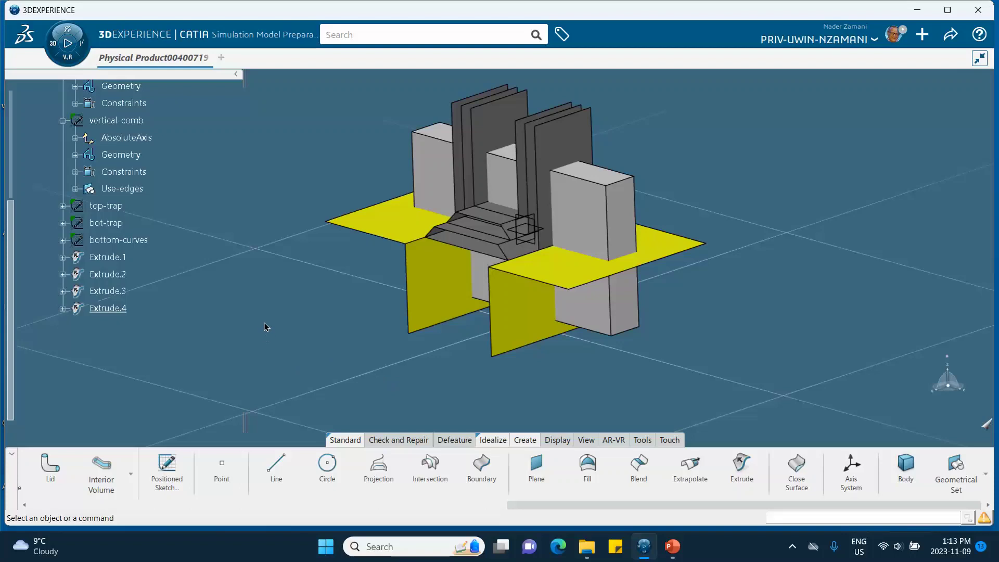
# Step: Save the physical product
pyautogui.click(950, 34)
pyautogui.click(880, 59)
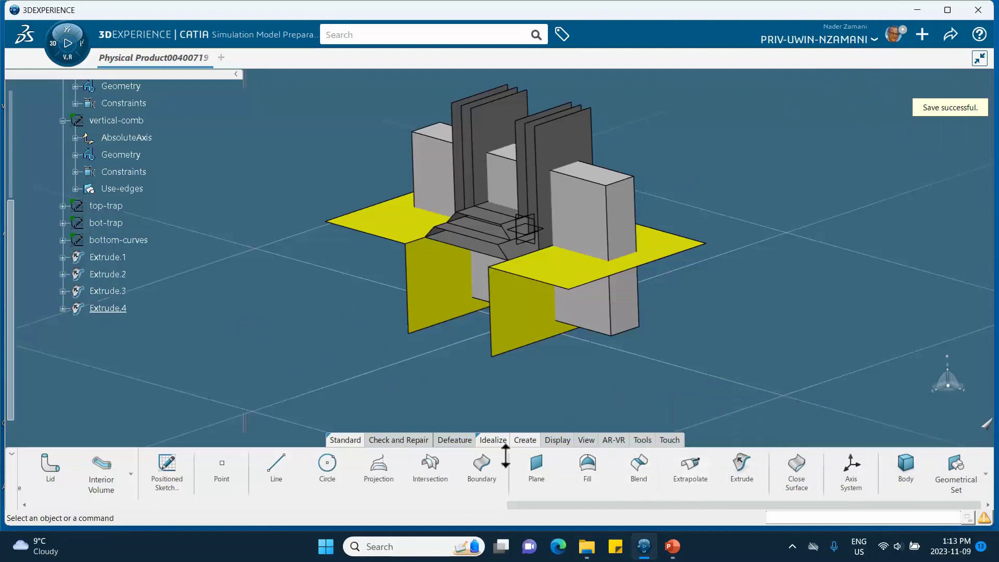
pyautogui.click(791, 546)
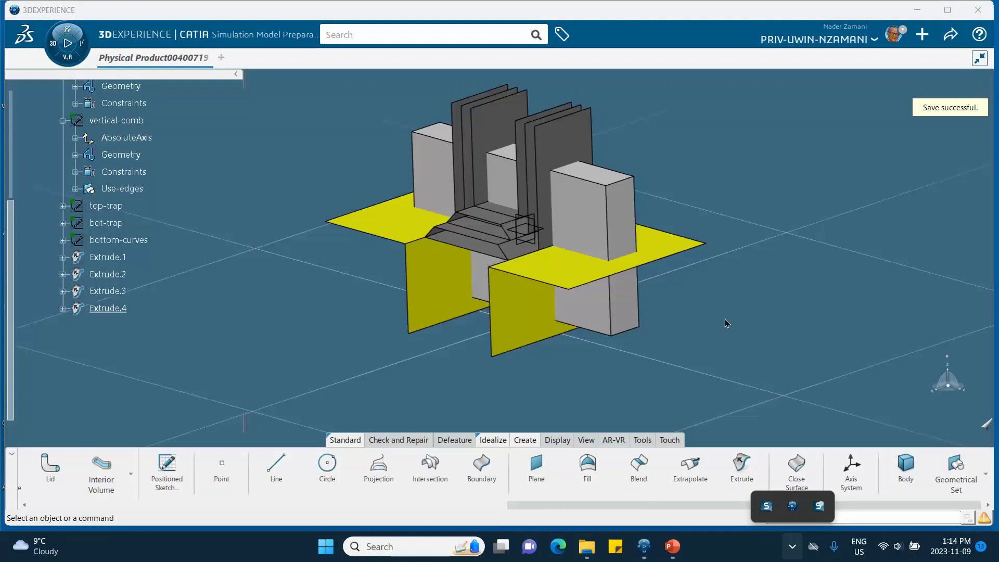
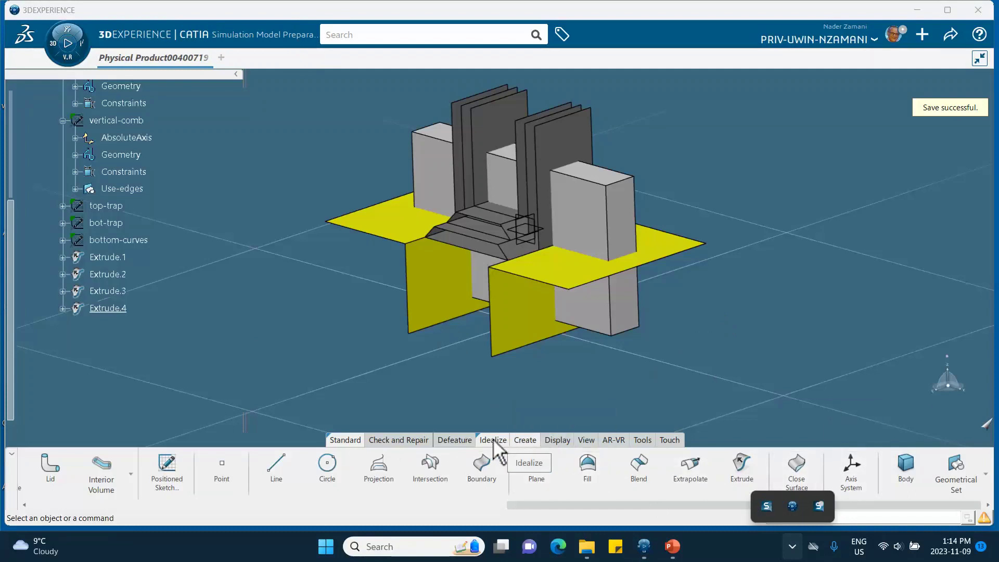
# Step: Start the Partition command and hide the bottom-curves, bot-trap and top-trap extrusions
pyautogui.click(493, 440)
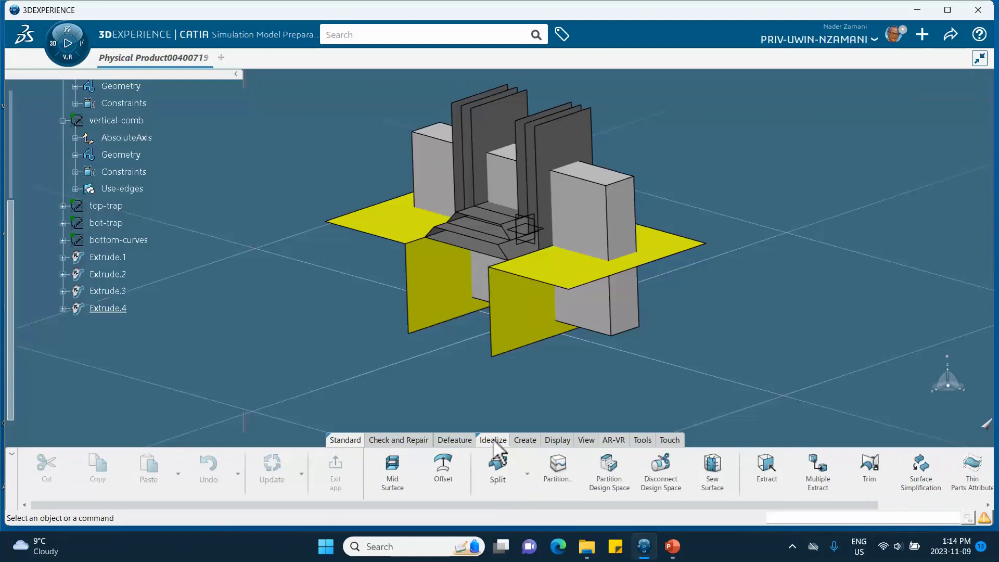
pyautogui.click(560, 480)
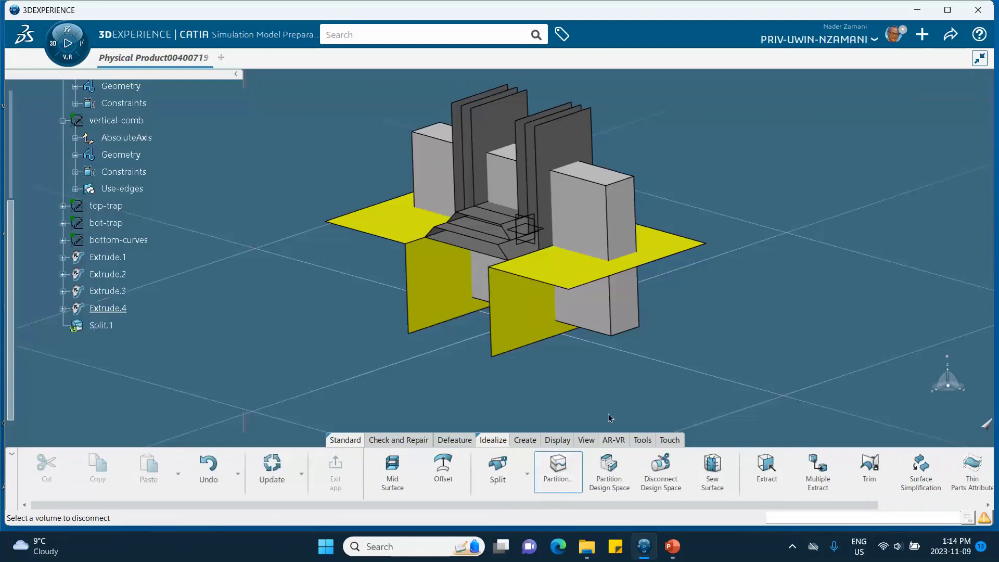
pyautogui.moveTo(690, 348); pyautogui.dragTo(654, 341, button='middle')
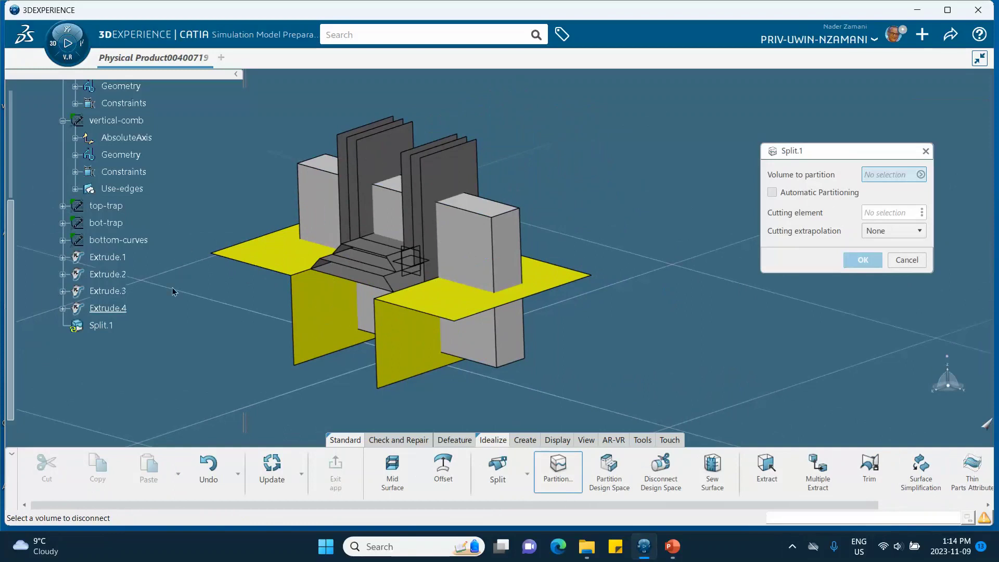
pyautogui.rightClick(289, 261)
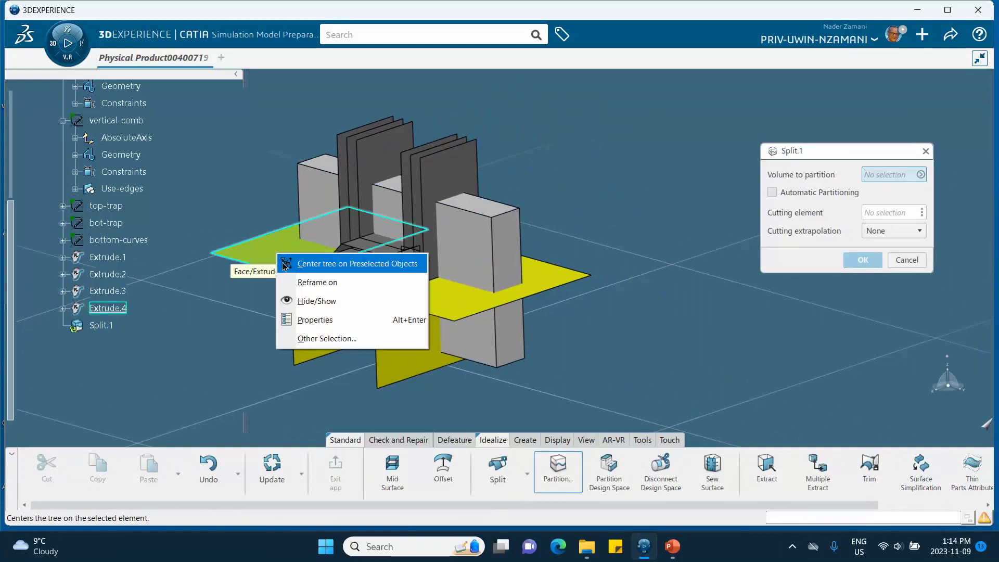
pyautogui.click(306, 303)
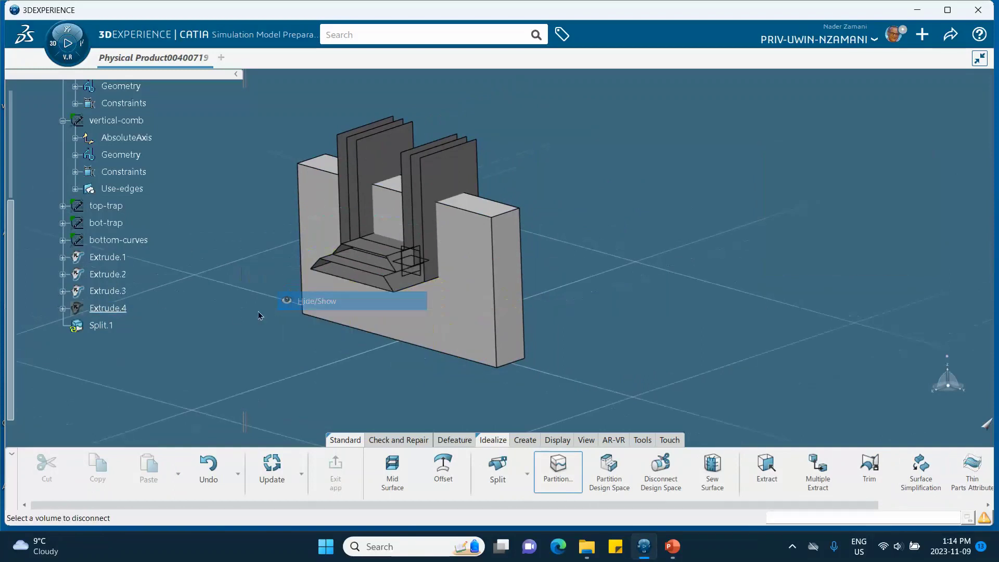
pyautogui.rightClick(349, 276)
pyautogui.click(359, 321)
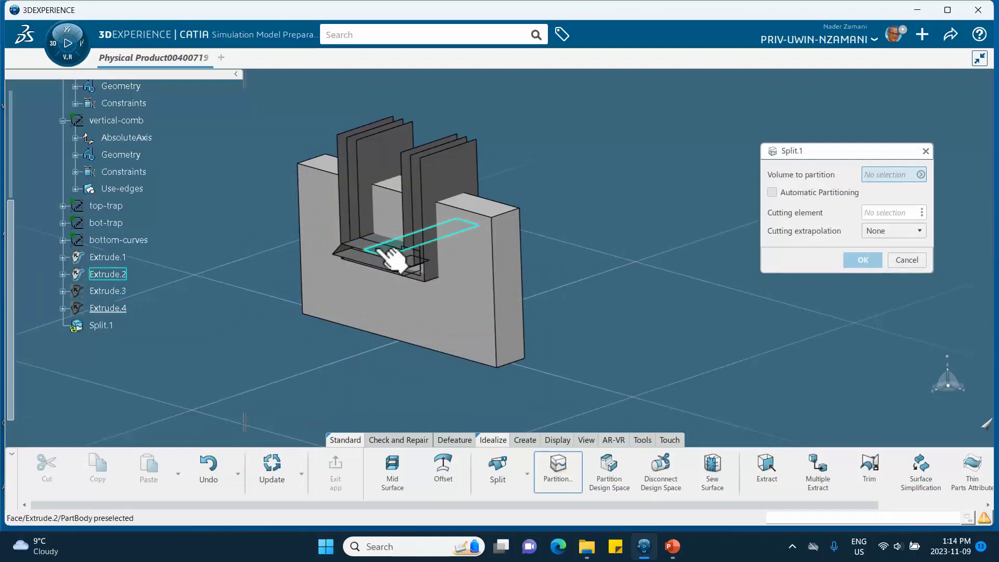
pyautogui.rightClick(388, 253)
pyautogui.click(401, 289)
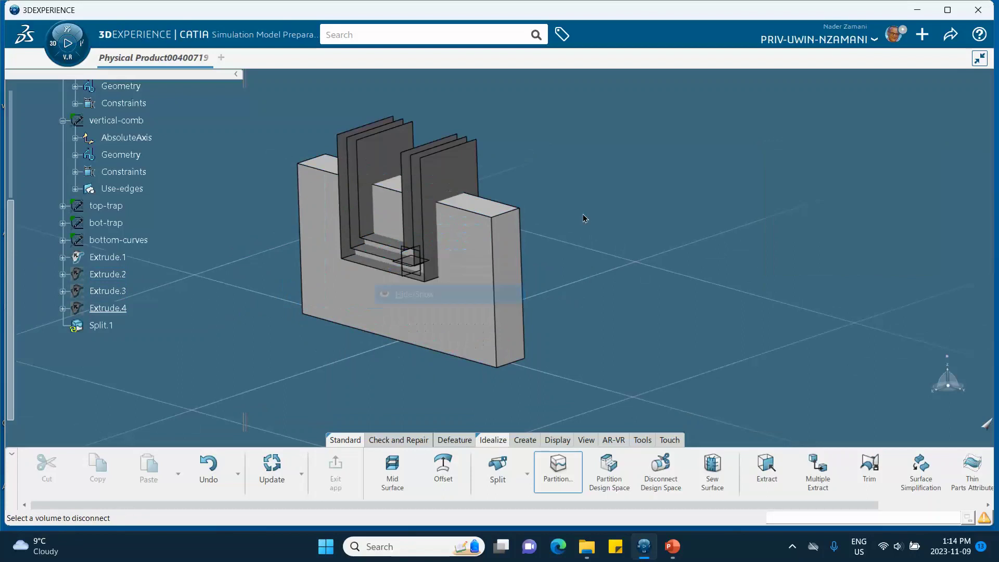
# Step: Partition the block volume with the vertical-comb extrusion Extrude.1 as cutting element, leaving the cutting extrapolation at None
pyautogui.moveTo(457, 290); pyautogui.dragTo(499, 283, button='middle')
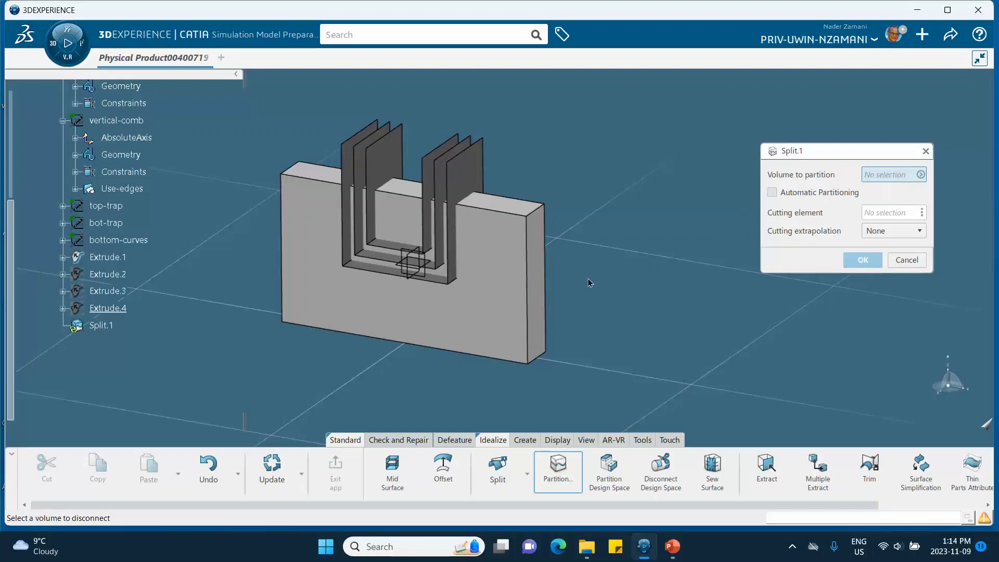
pyautogui.click(528, 312)
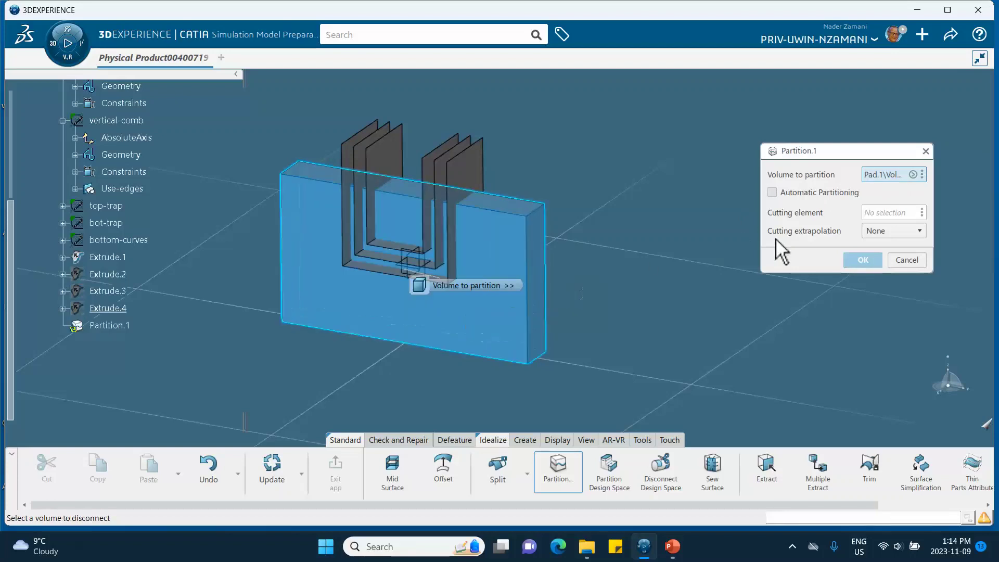
pyautogui.click(903, 213)
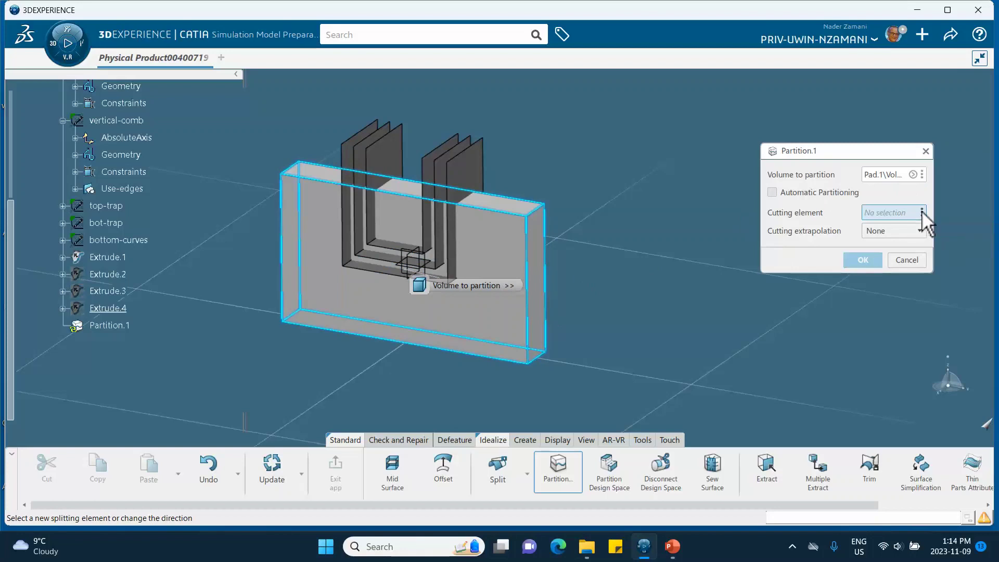
pyautogui.click(921, 213)
pyautogui.moveTo(925, 218)
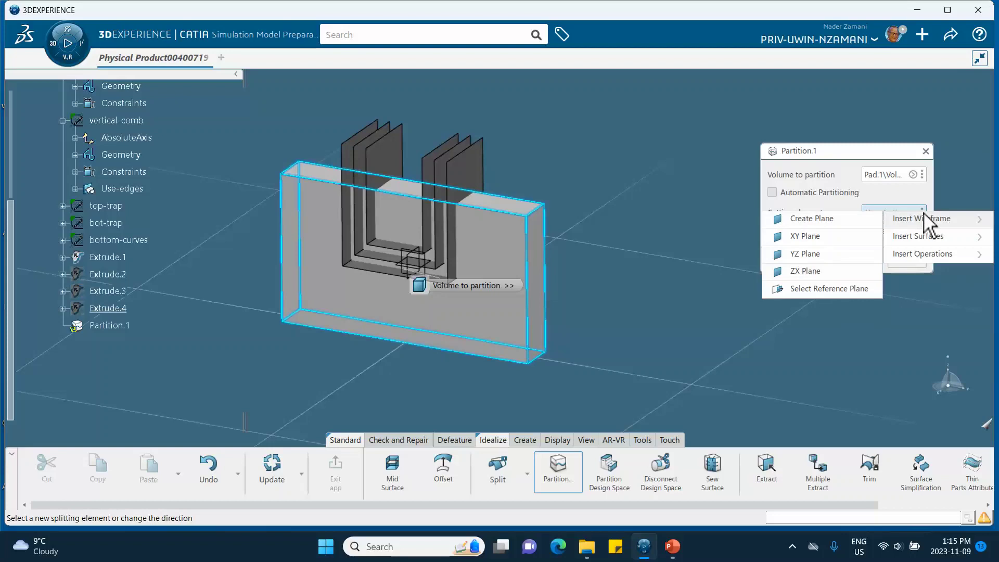
pyautogui.moveTo(919, 236)
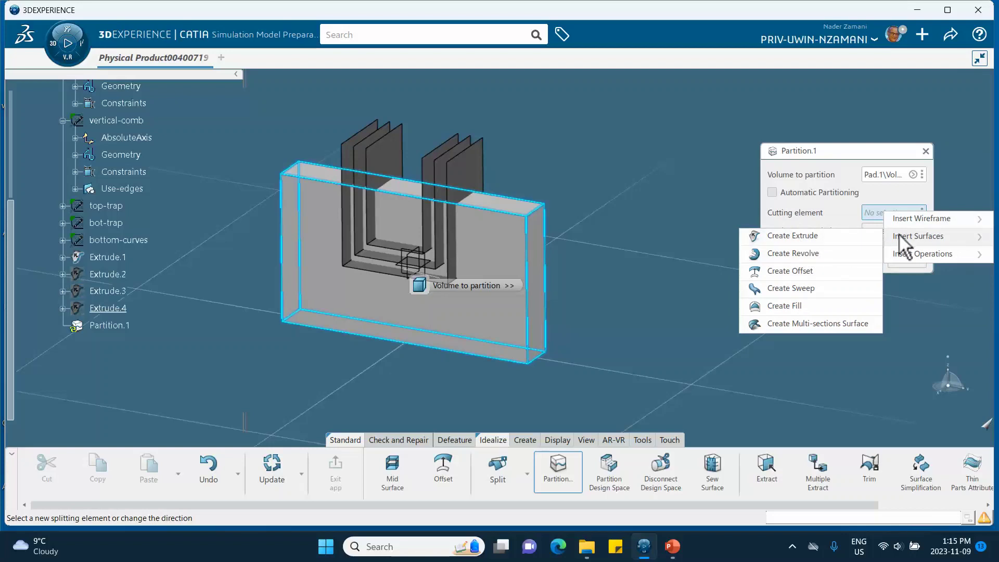
pyautogui.click(831, 227)
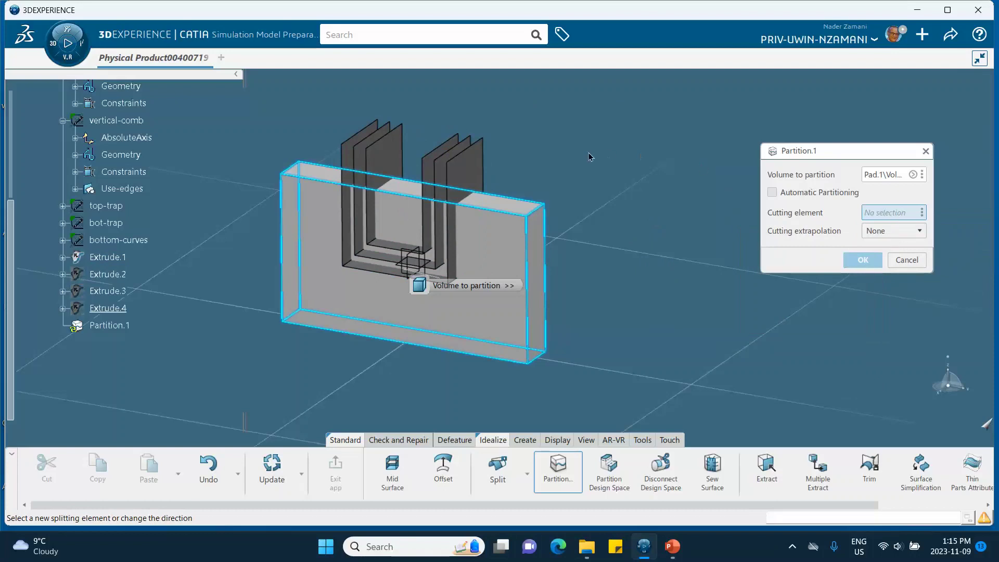
pyautogui.click(481, 175)
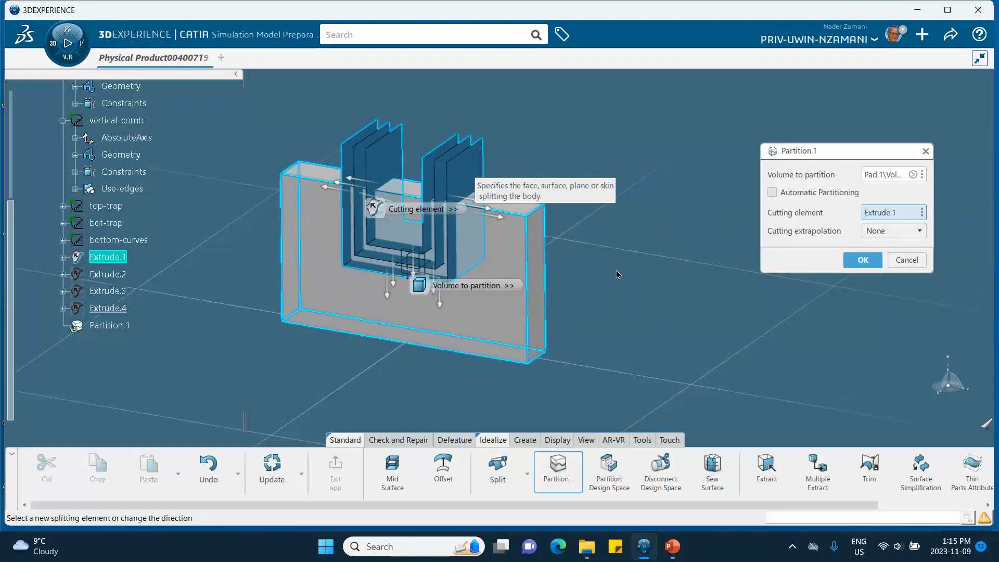
pyautogui.scroll(4, 595, 270)
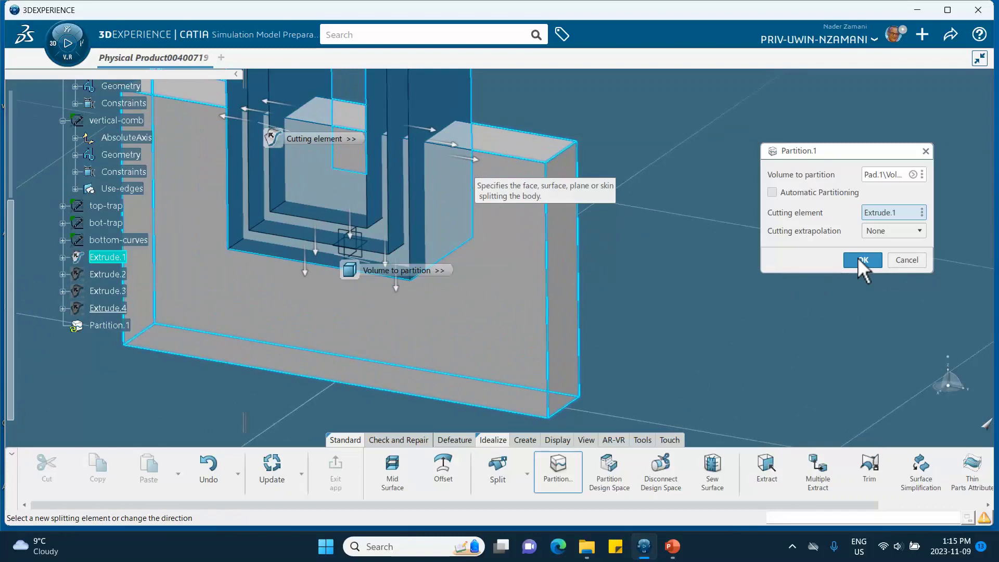
pyautogui.click(861, 260)
# Step: Hide the vertical-comb extrusion so only the partitioned block is displayed
pyautogui.click(742, 262)
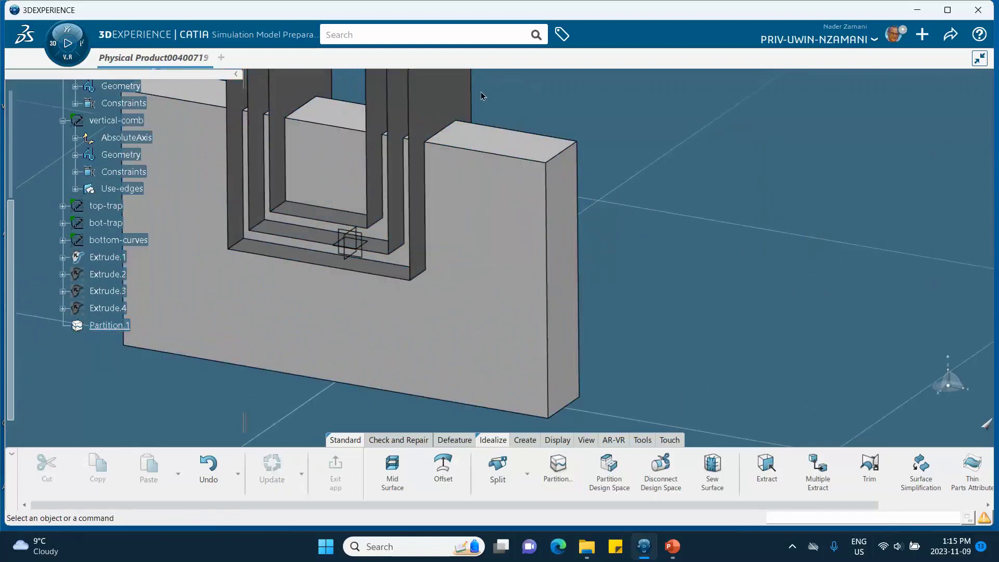
pyautogui.rightClick(450, 92)
pyautogui.click(601, 138)
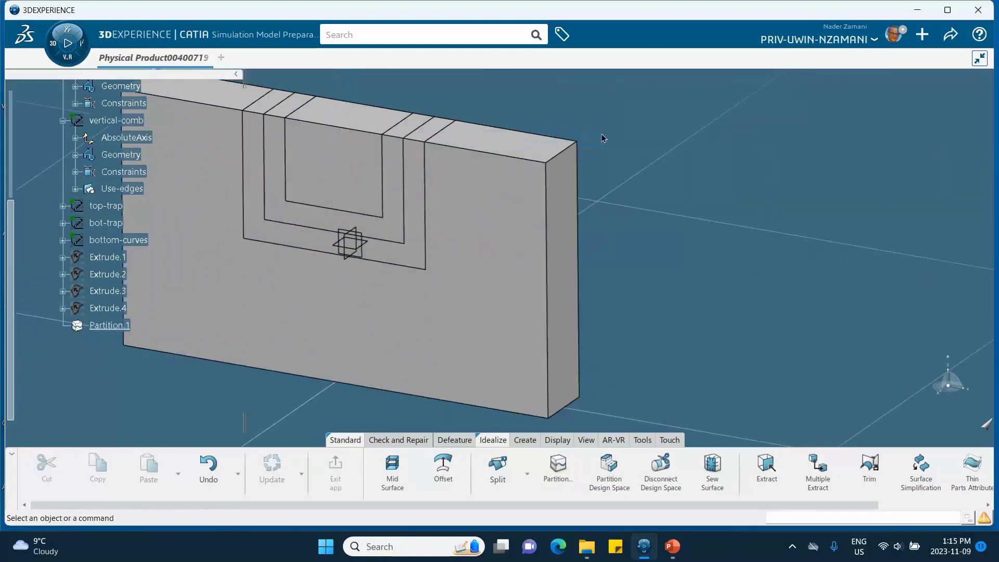
# Step: Partition the inner U-shaped volume, without the outermost volume, using the top-trap extrusion Extrude.2 as cutting element
pyautogui.moveTo(694, 208); pyautogui.dragTo(713, 201, button='middle')
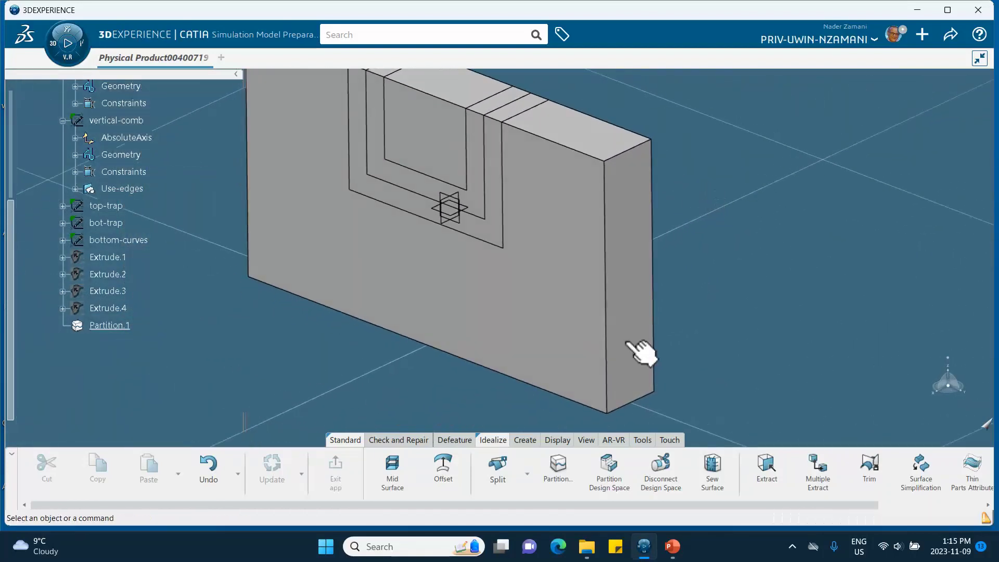
pyautogui.click(556, 470)
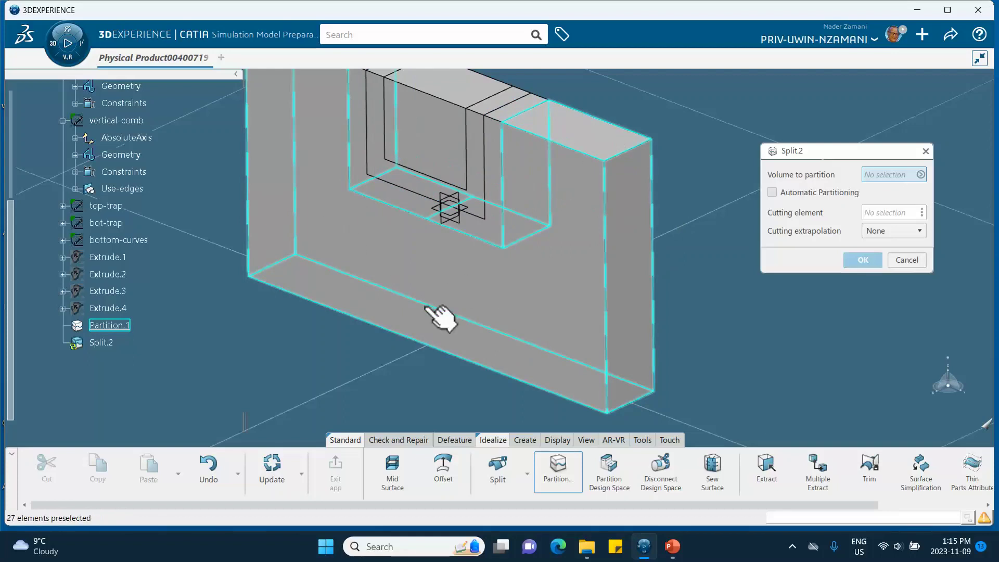
pyautogui.click(476, 301)
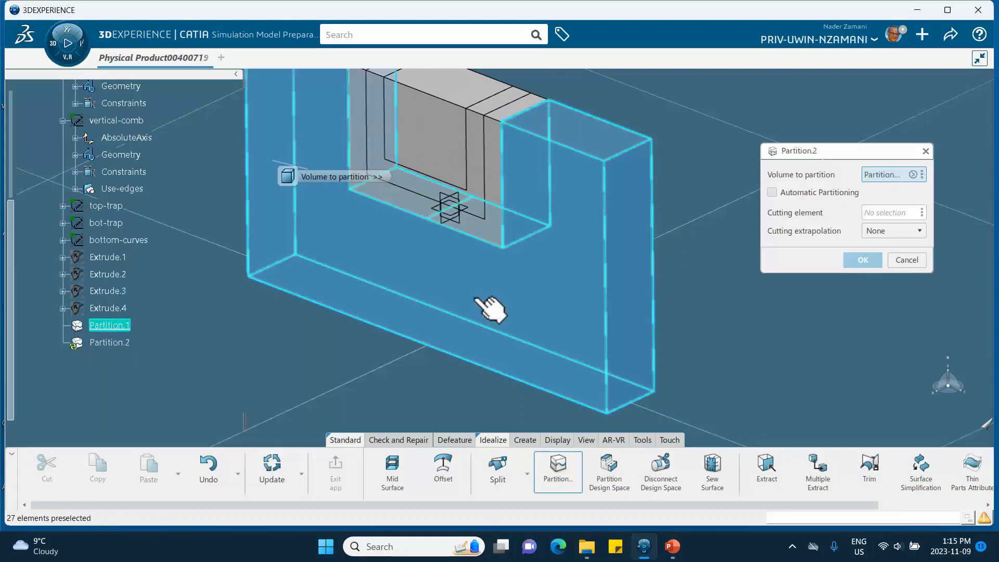
pyautogui.moveTo(495, 279); pyautogui.dragTo(518, 179, button='middle')
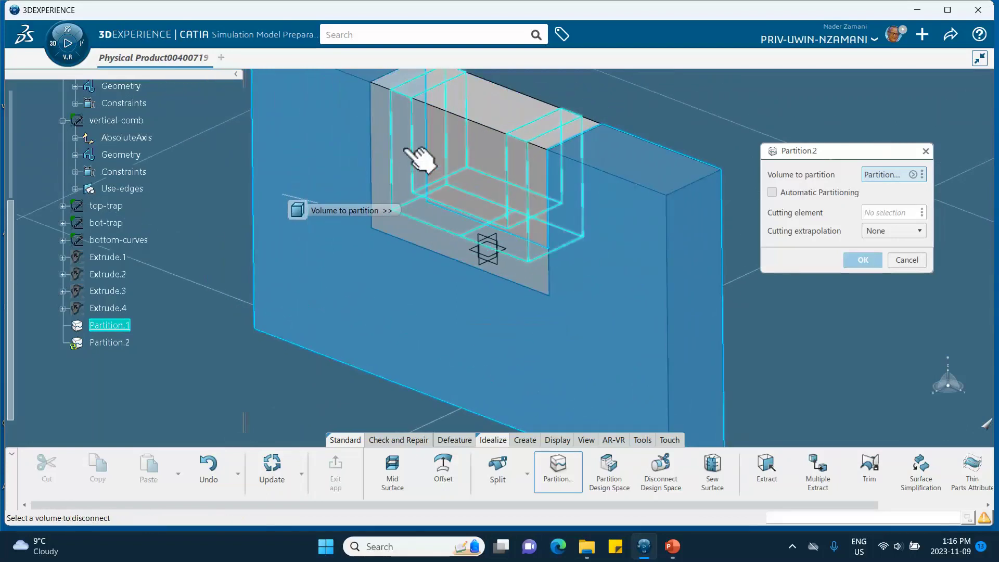
pyautogui.click(419, 159)
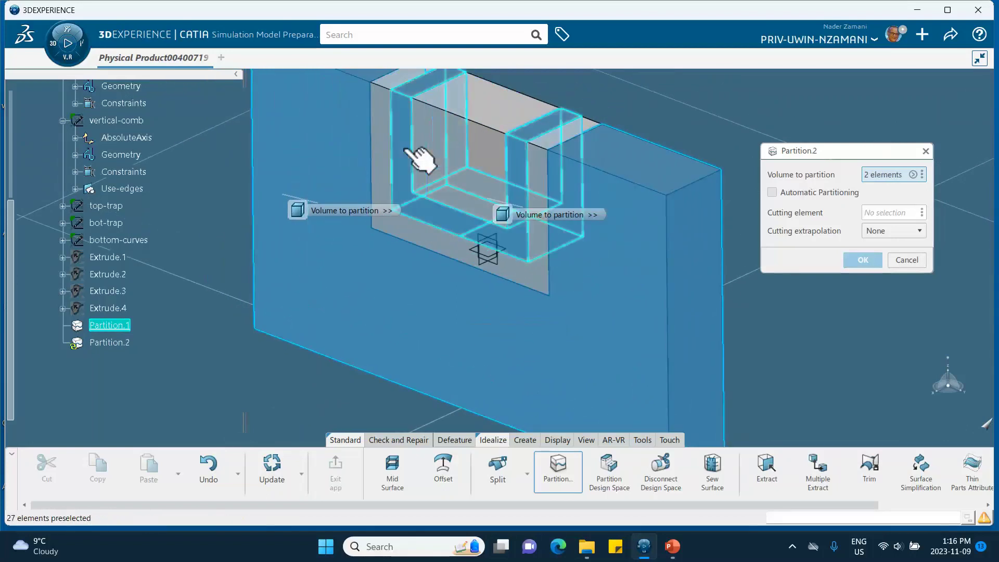
pyautogui.click(357, 308)
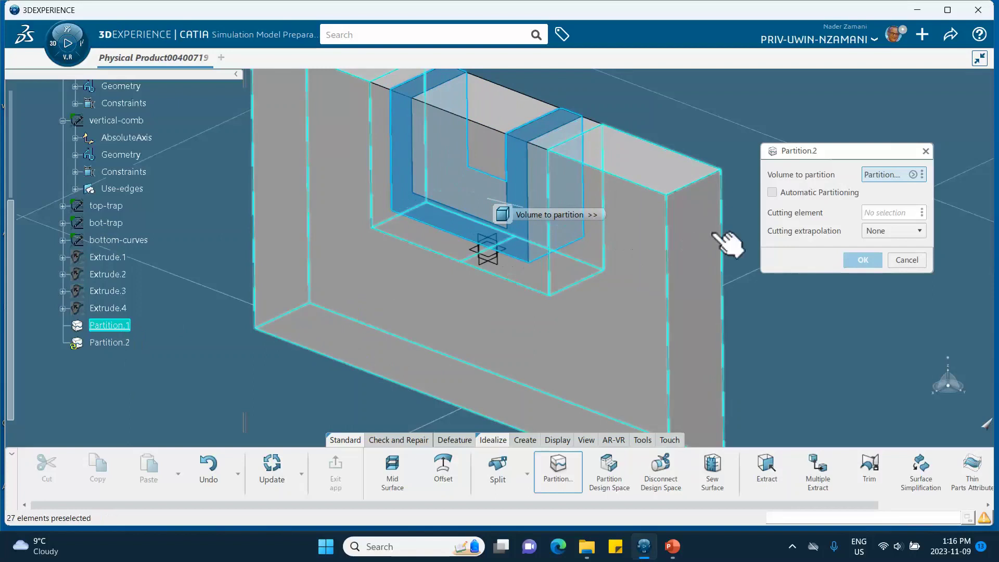
pyautogui.click(877, 214)
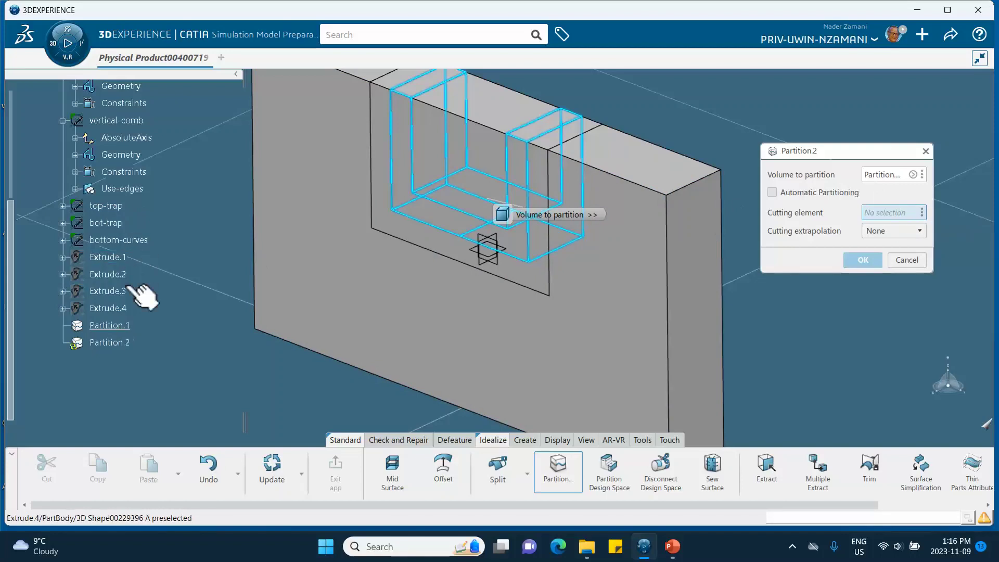
pyautogui.click(111, 274)
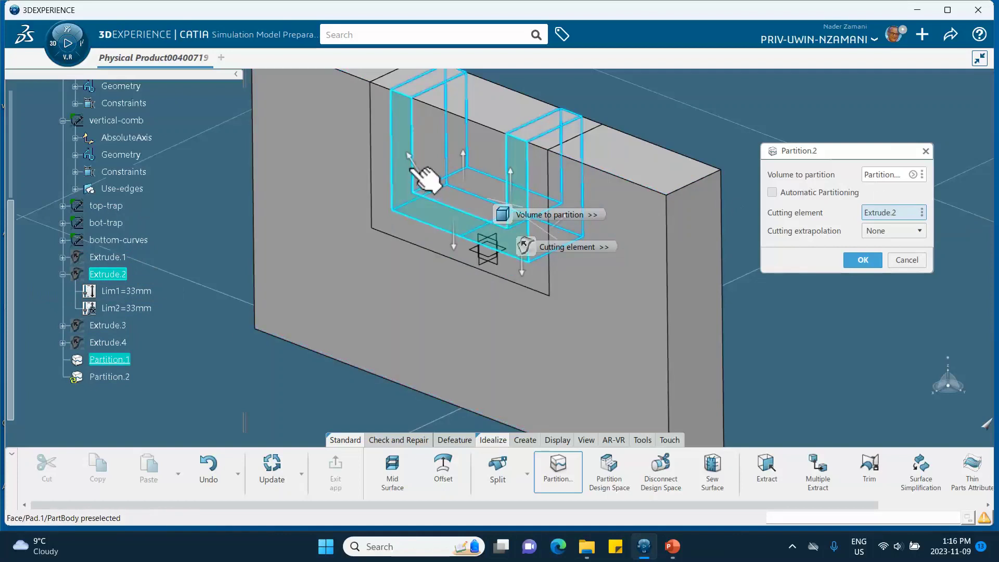
pyautogui.moveTo(496, 273); pyautogui.dragTo(573, 191, button='middle')
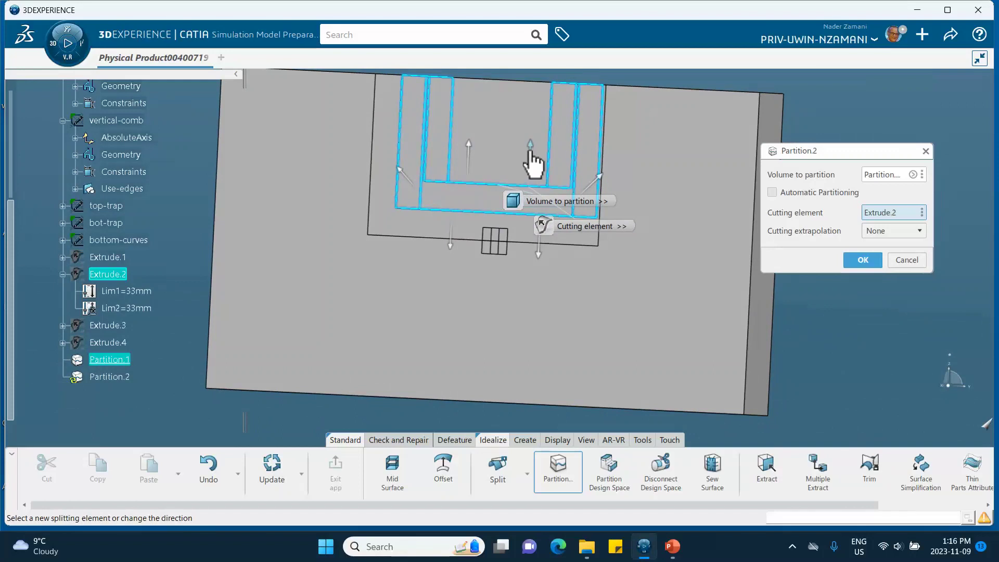
pyautogui.moveTo(530, 151); pyautogui.dragTo(461, 163, button='middle')
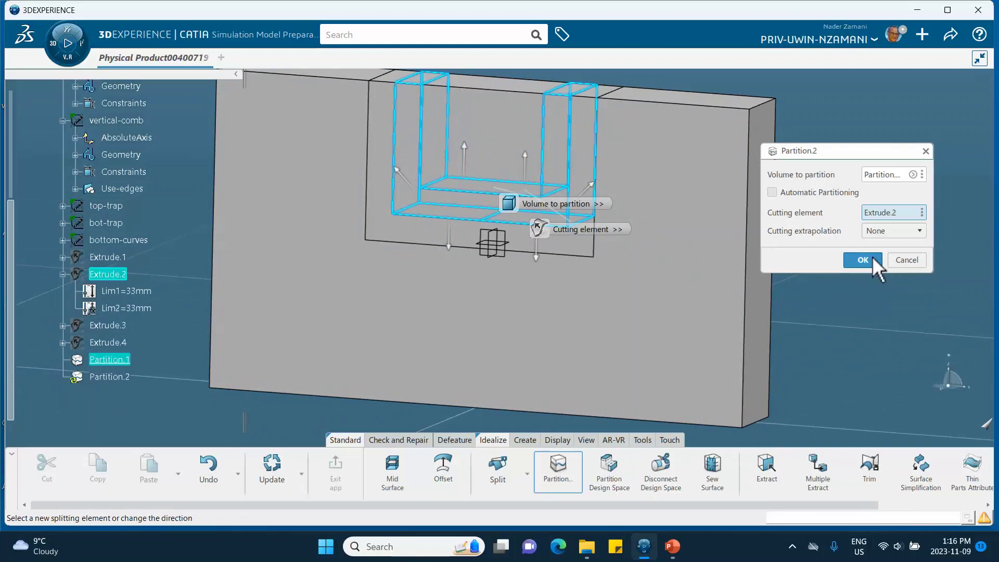
pyautogui.click(863, 260)
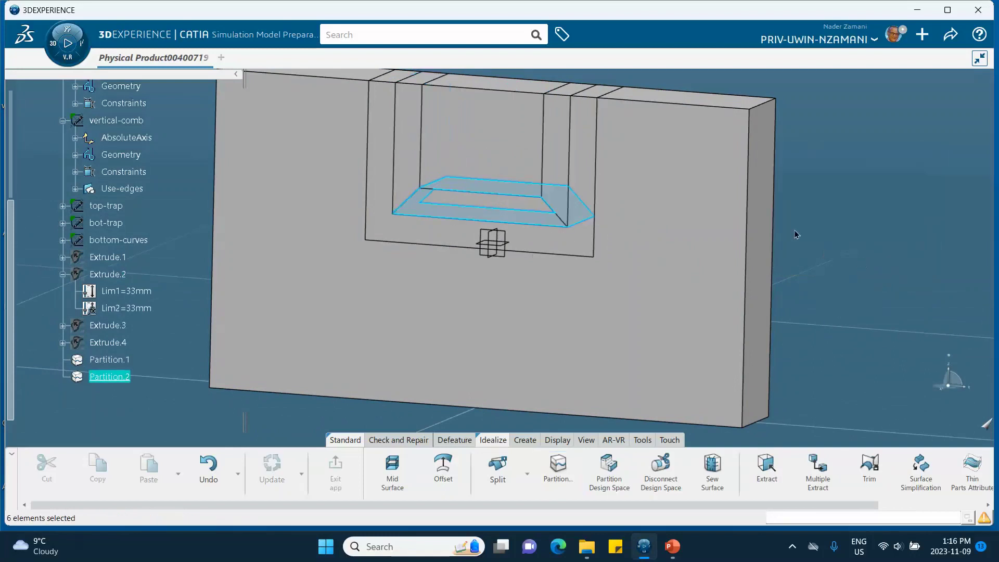
pyautogui.click(725, 243)
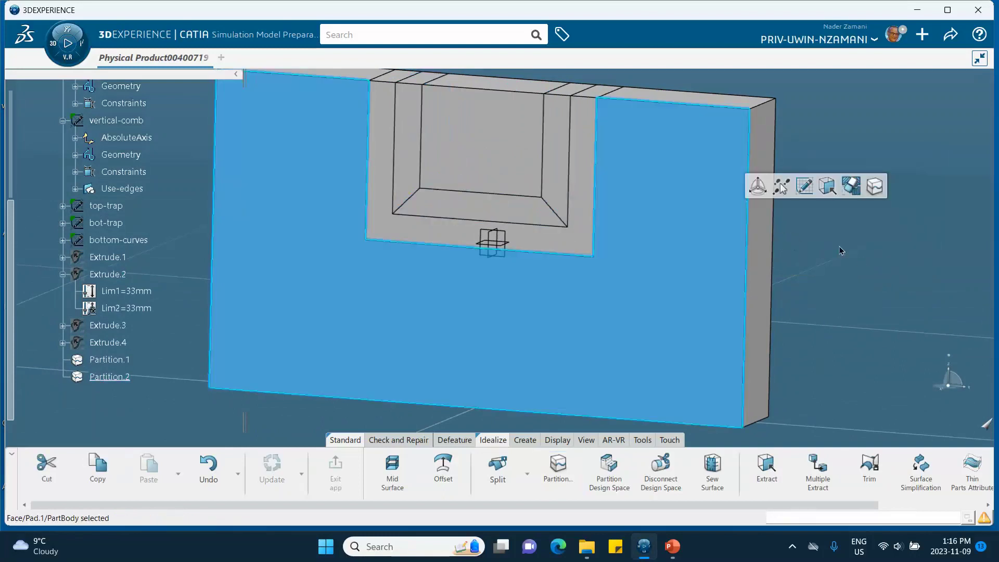
pyautogui.click(842, 249)
# Step: Partition the next larger U-shaped volume with the bot-trap extrusion Extrude.3 as cutting element
pyautogui.moveTo(842, 250); pyautogui.dragTo(659, 285, button='middle')
pyautogui.moveTo(270, 231); pyautogui.dragTo(335, 196, button='middle')
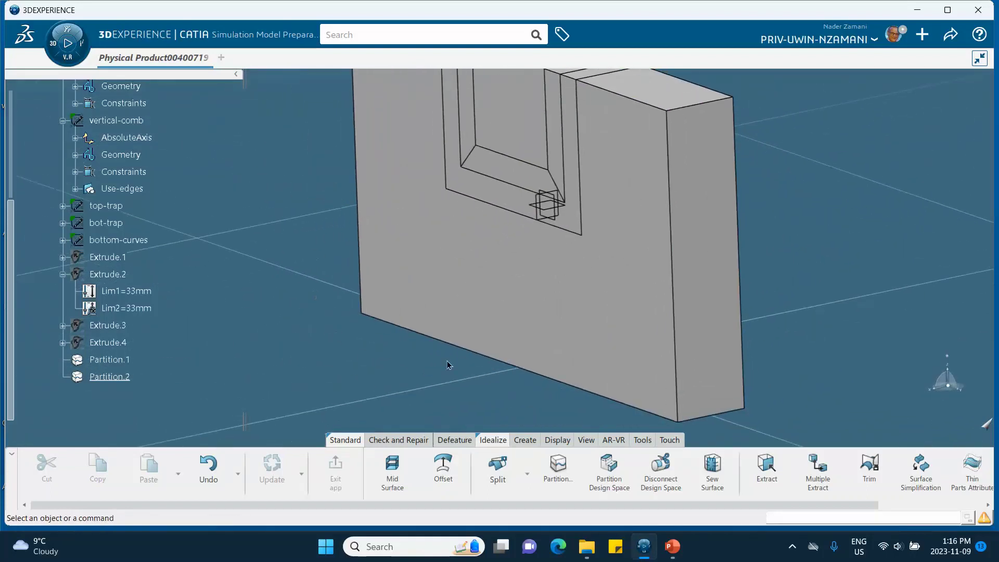
pyautogui.click(552, 471)
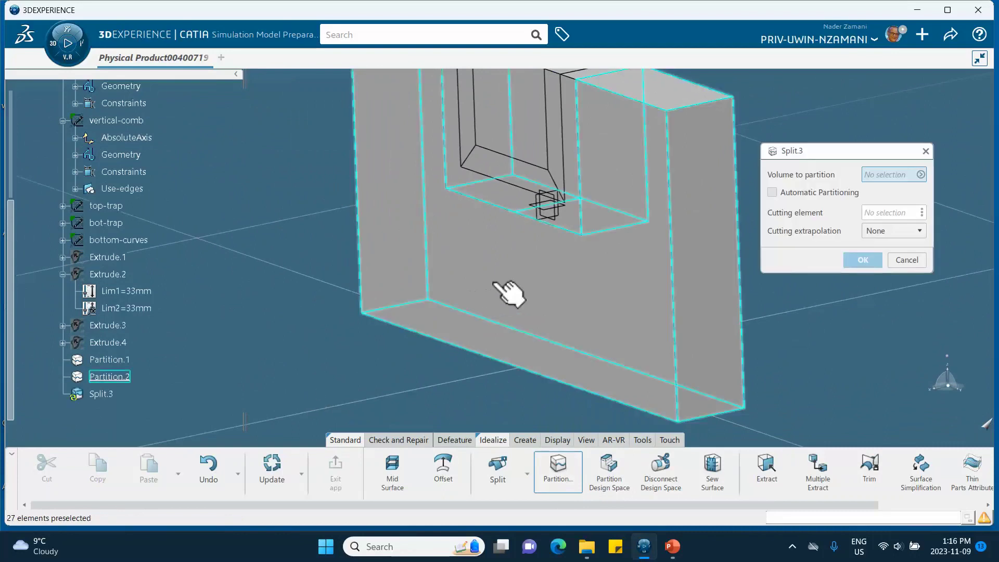
pyautogui.click(520, 208)
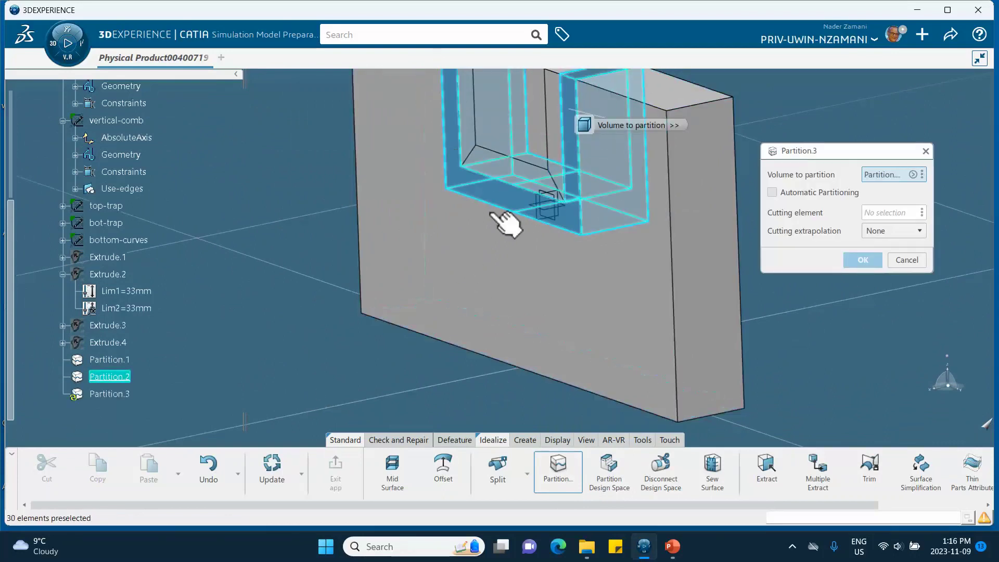
pyautogui.click(881, 213)
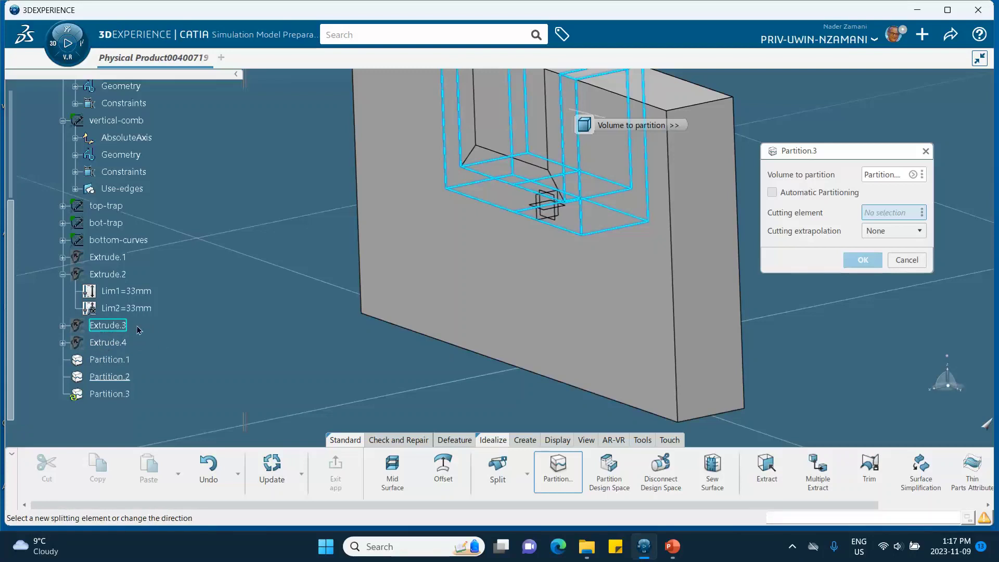
pyautogui.click(105, 326)
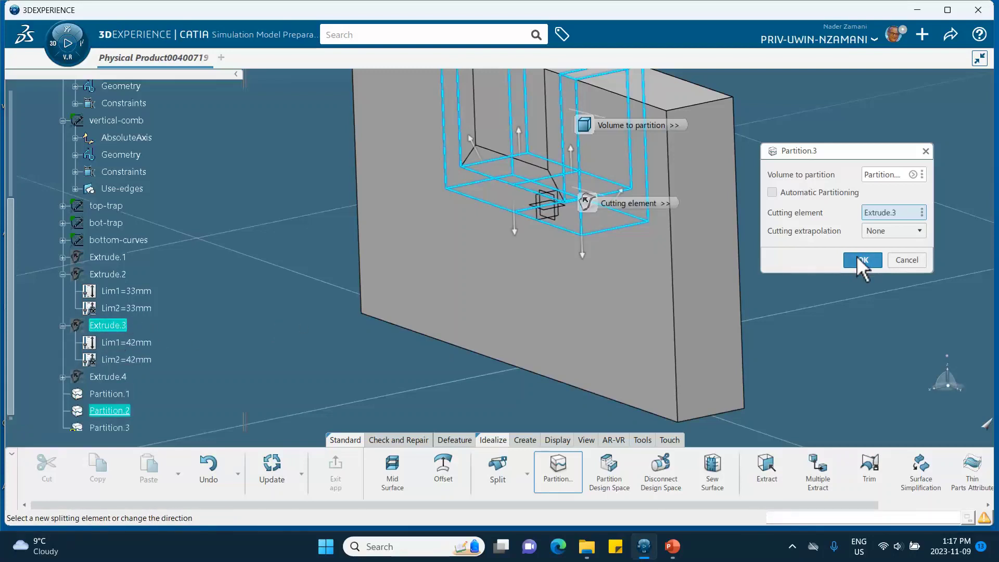
pyautogui.click(860, 260)
# Step: Partition the outermost volume of the block with the bottom-curves extrusion Extrude.4 as cutting element
pyautogui.moveTo(716, 284)
pyautogui.mouseDown(button='middle')
pyautogui.moveTo(446, 299)
pyautogui.moveTo(605, 300)
pyautogui.moveTo(717, 283)
pyautogui.mouseUp(button='middle')
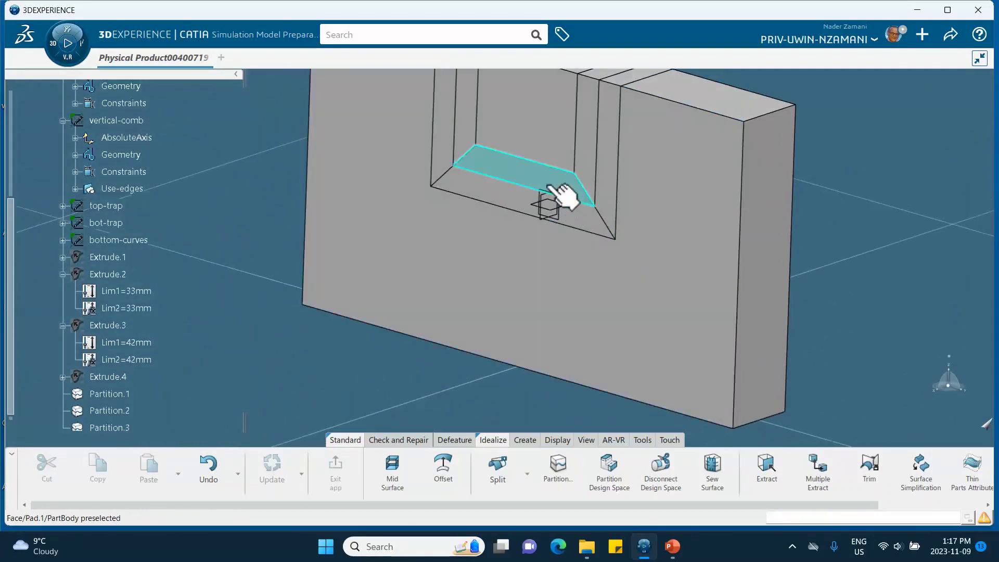
pyautogui.click(557, 467)
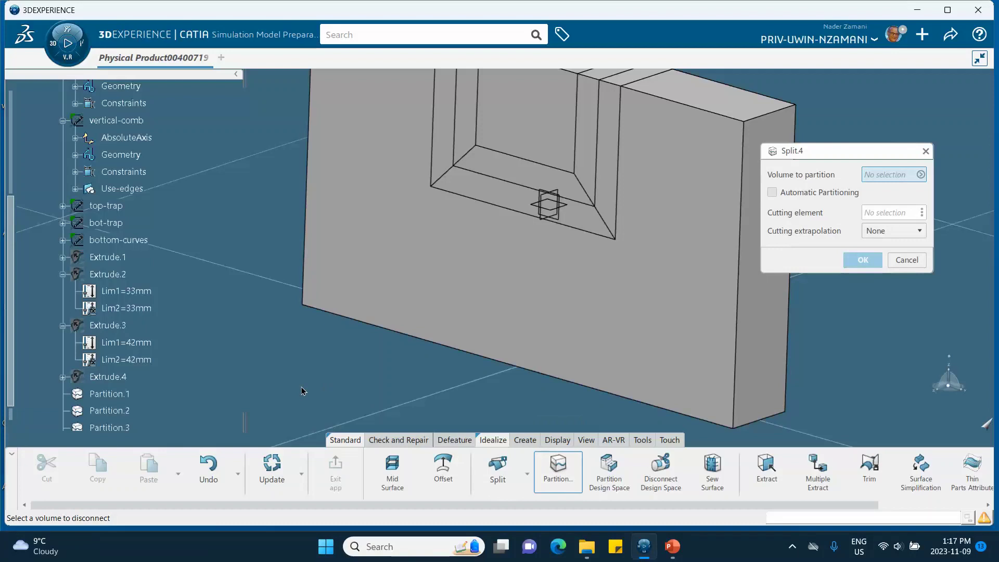
pyautogui.click(437, 299)
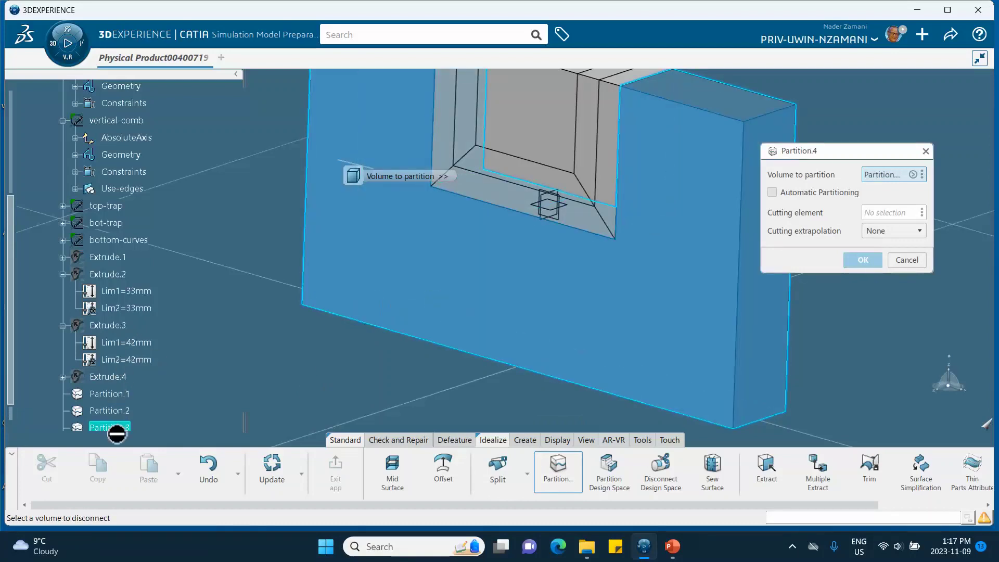
pyautogui.click(879, 213)
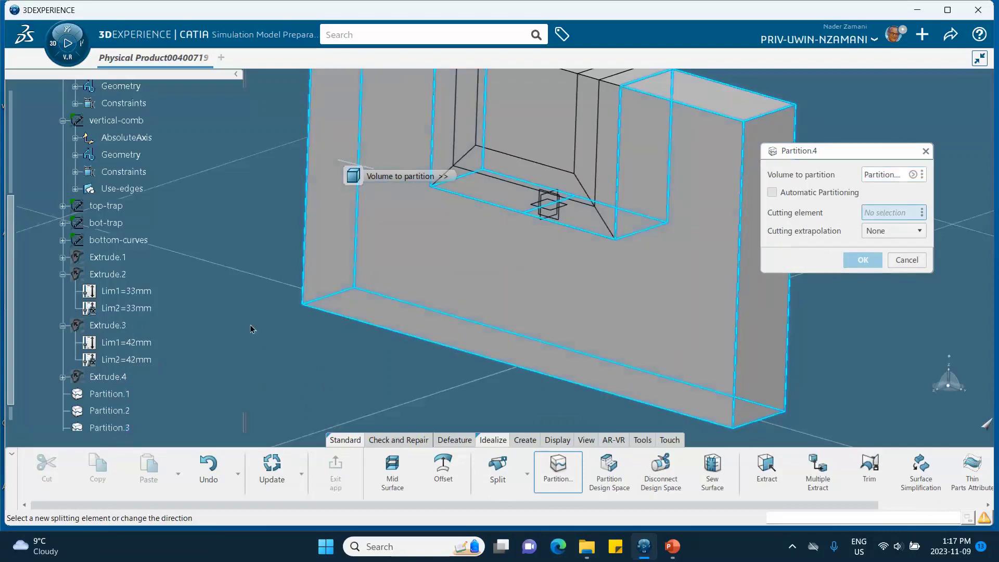
pyautogui.click(111, 378)
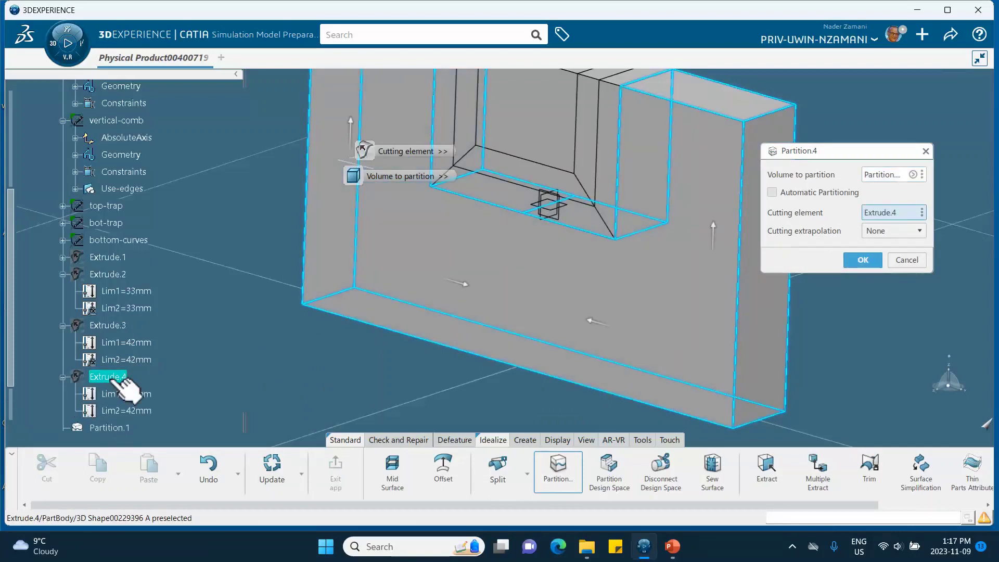
pyautogui.moveTo(398, 293); pyautogui.dragTo(439, 281, button='middle')
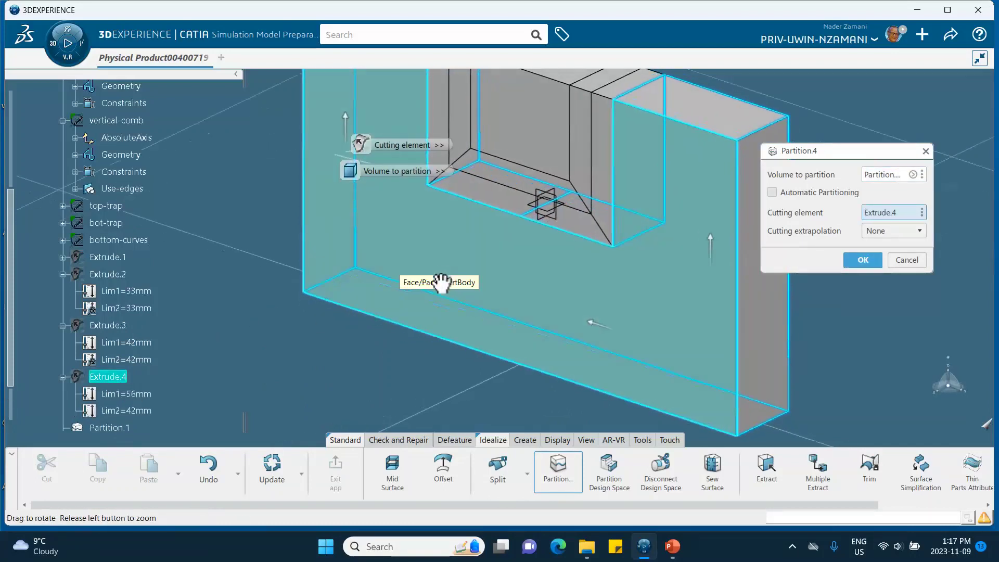
pyautogui.click(862, 261)
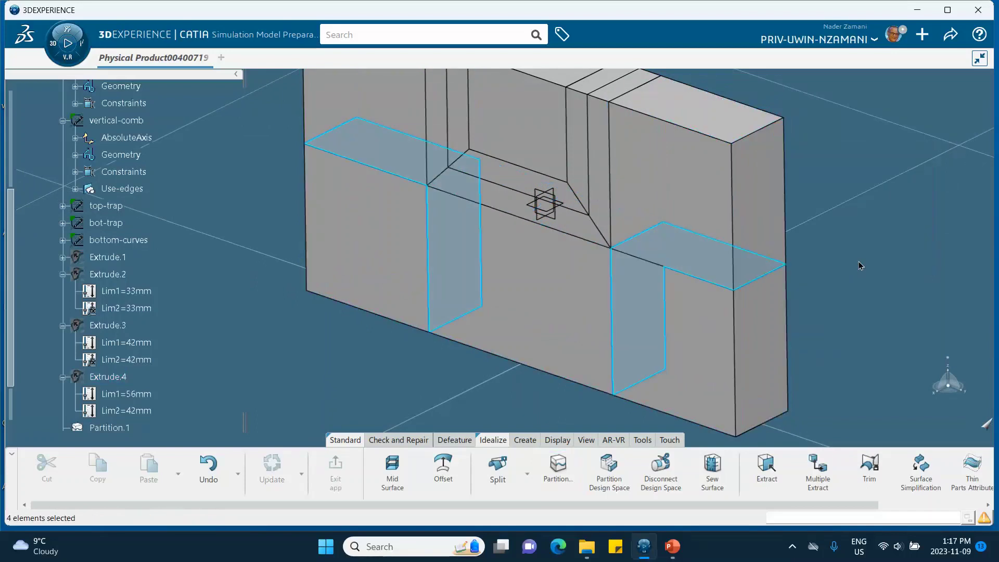
pyautogui.scroll(-5, 616, 279)
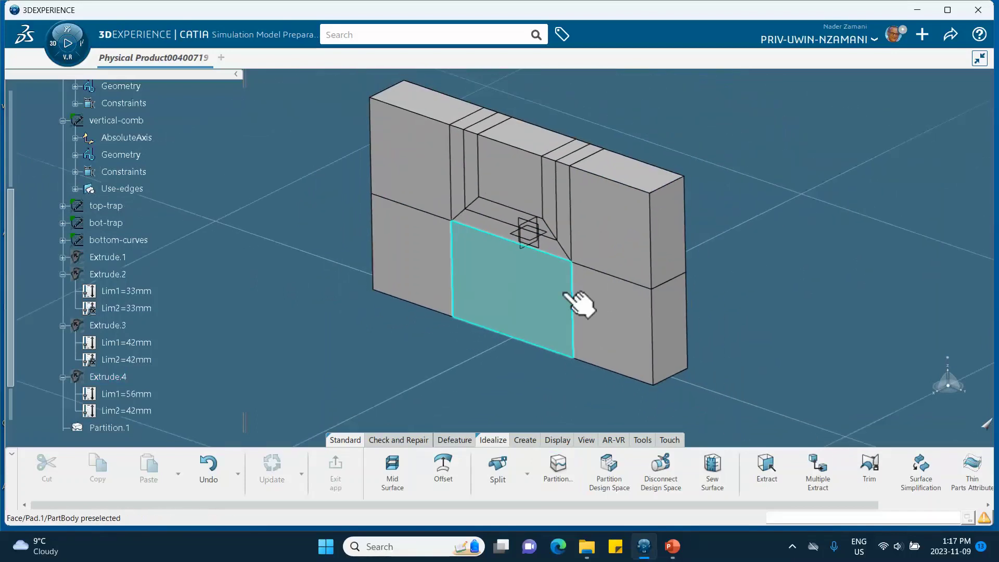
# Step: Switch to the PowerPoint presentation, compare the partition pictures on slides 4 and 2, and return to 3DEXPERIENCE
pyautogui.click(671, 550)
pyautogui.click(73, 371)
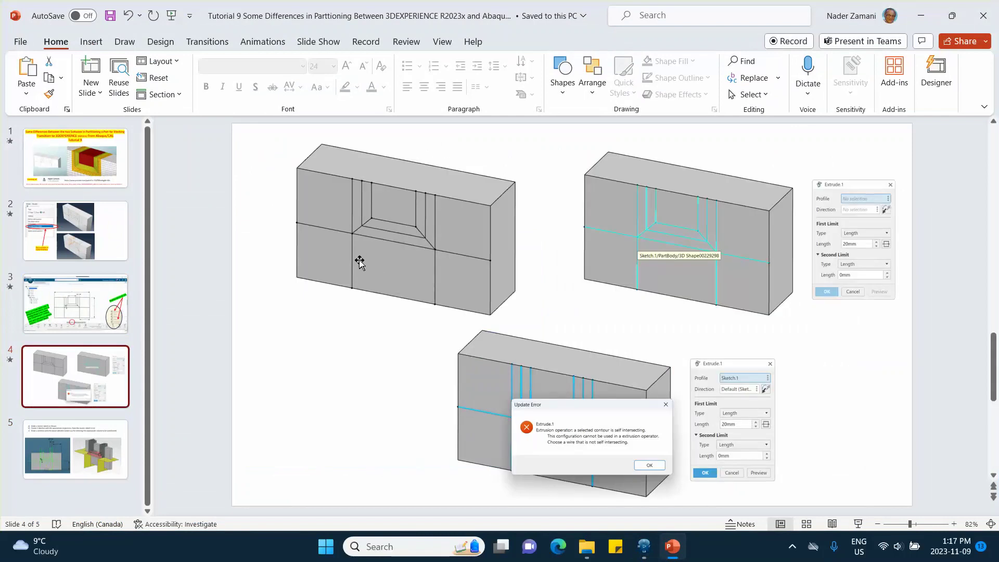
pyautogui.press('Up')
pyautogui.press('Up')
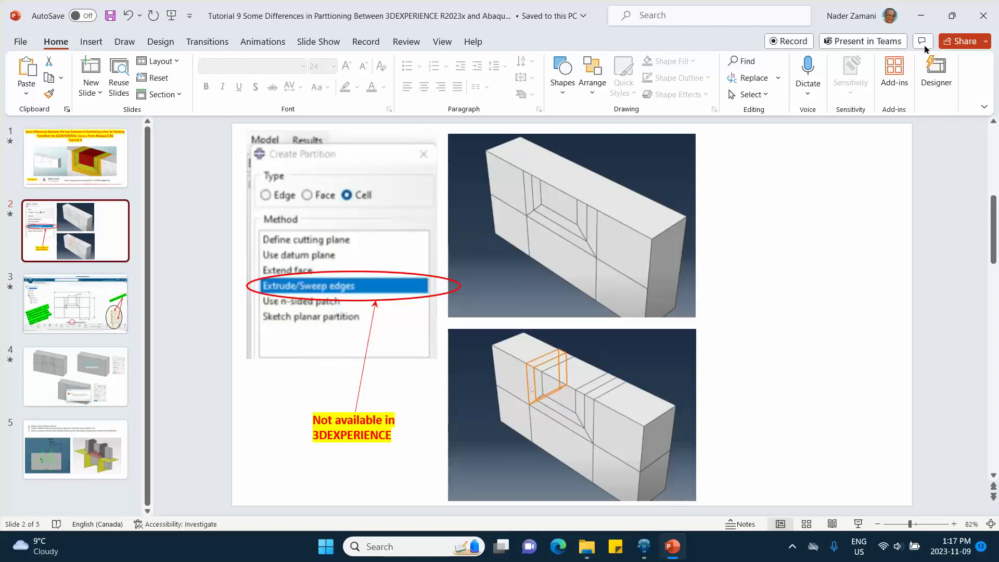
pyautogui.click(920, 16)
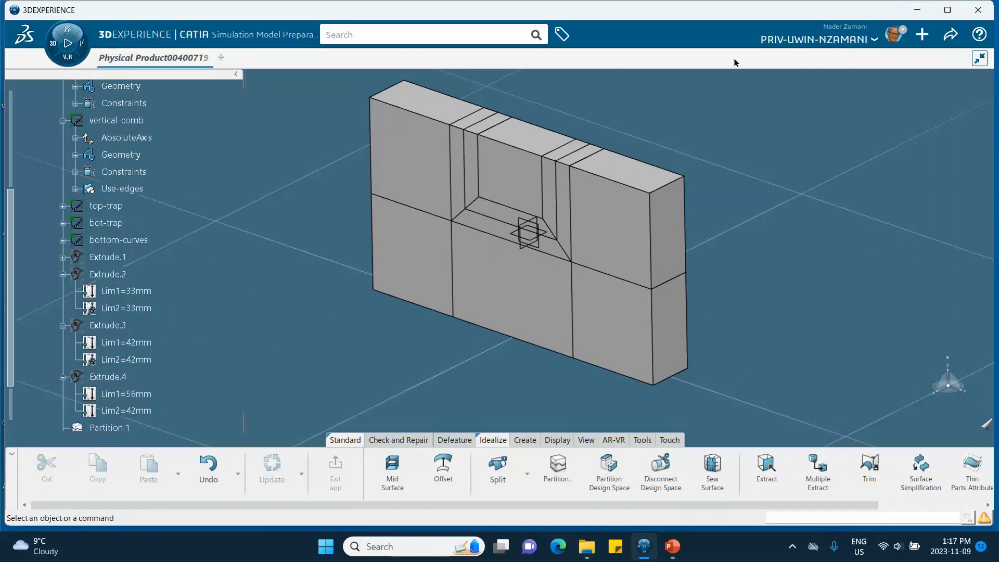
# Step: Save the partitioned model and create an empty FEM for it in the Structural Model Creation app
pyautogui.click(951, 37)
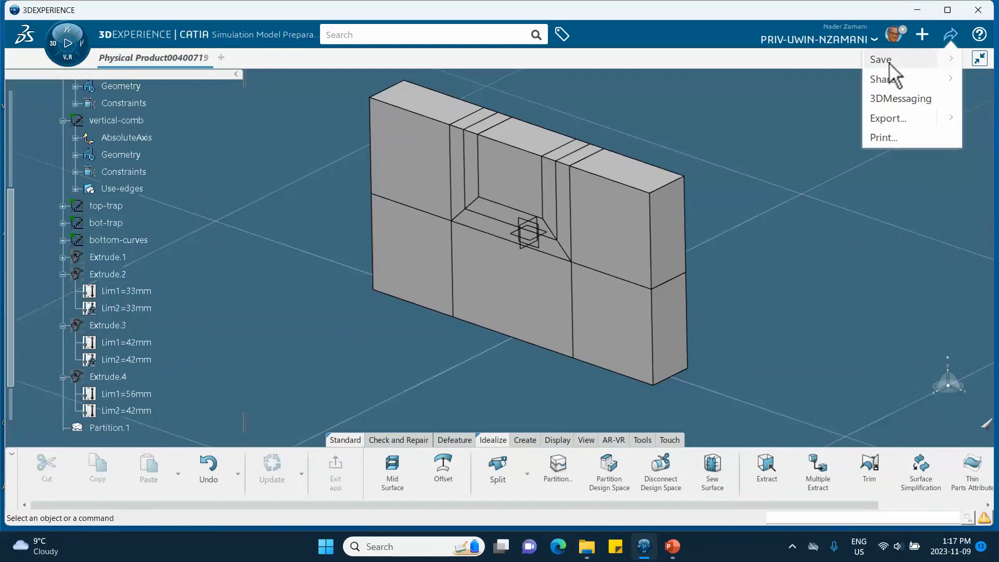
pyautogui.click(889, 62)
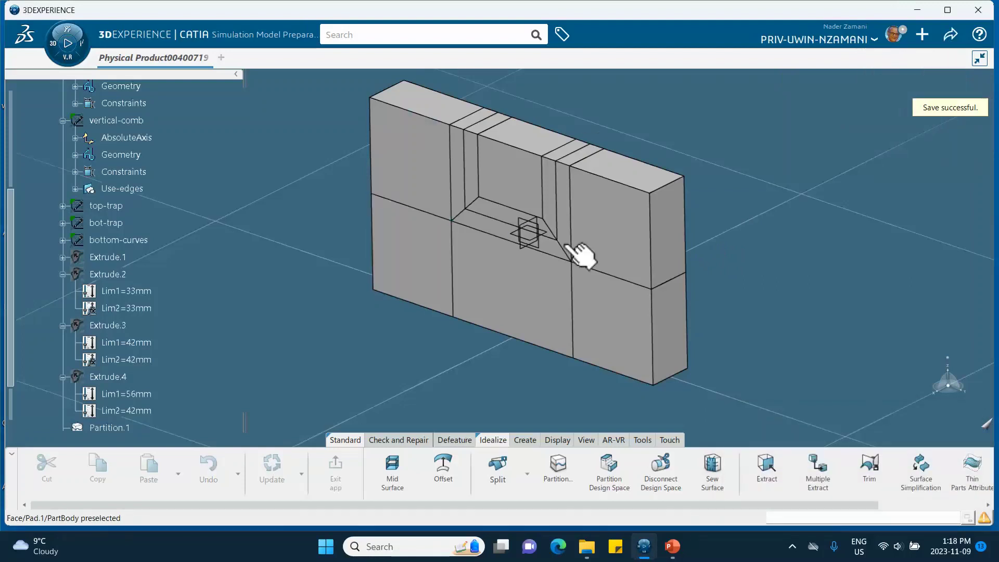
pyautogui.click(52, 52)
pyautogui.scroll(-3, 68, 213)
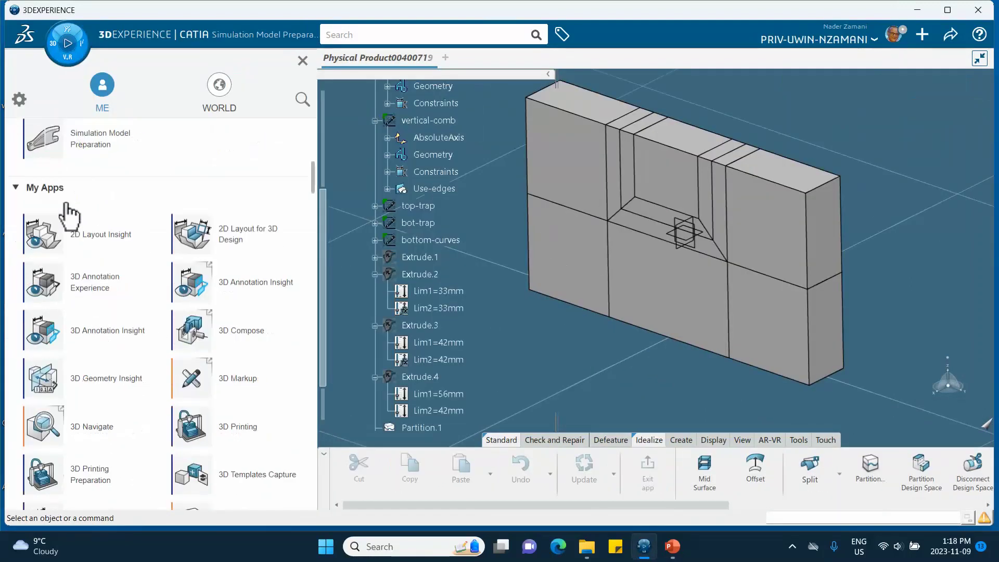
pyautogui.scroll(8, 91, 247)
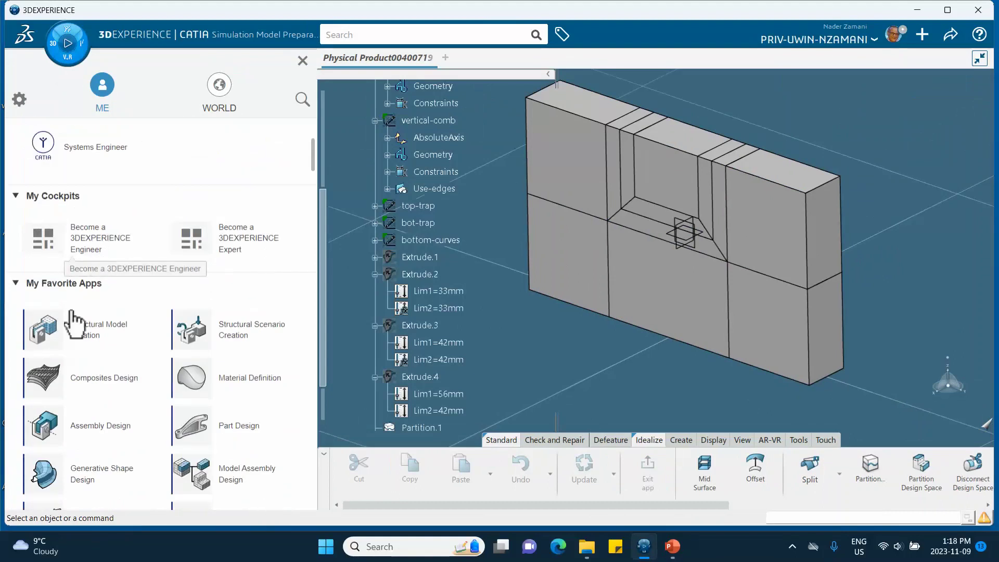
pyautogui.click(90, 335)
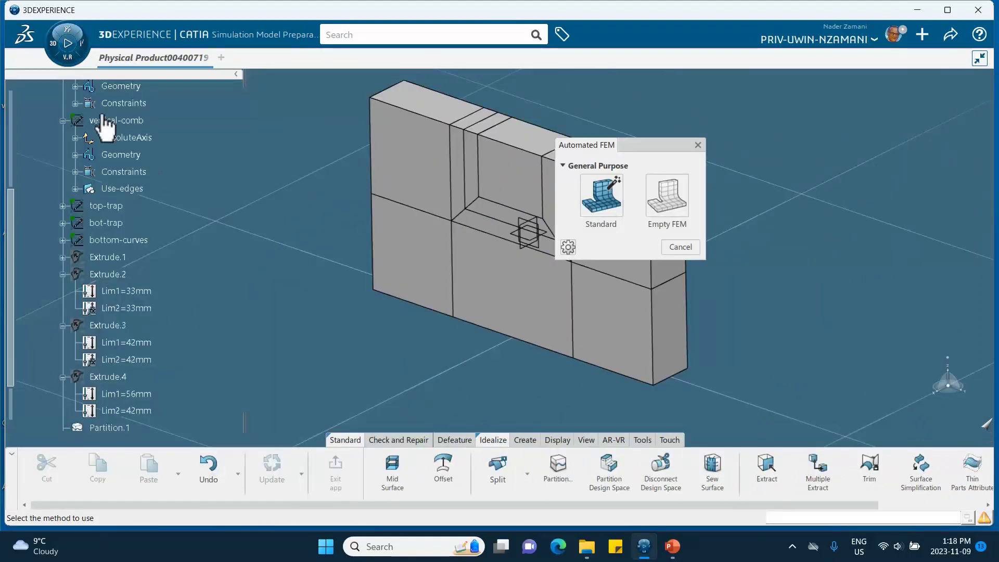
pyautogui.click(63, 46)
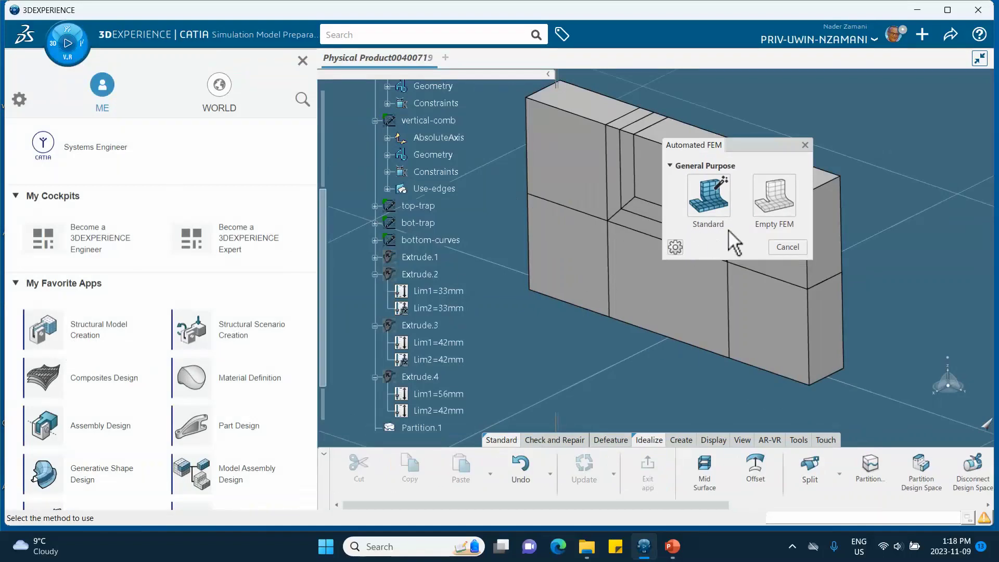
pyautogui.click(773, 210)
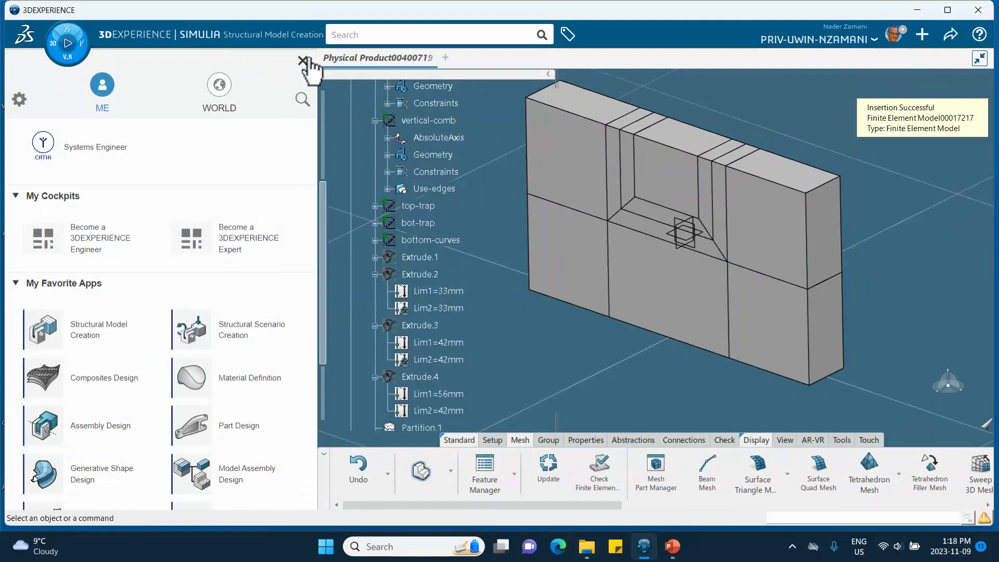
# Step: Create a Partition Hex Mesh on the PartBody with a 5 mm mesh size, generate it and inspect the meshed block
pyautogui.scroll(5, 313, 160)
pyautogui.scroll(-10, 148, 235)
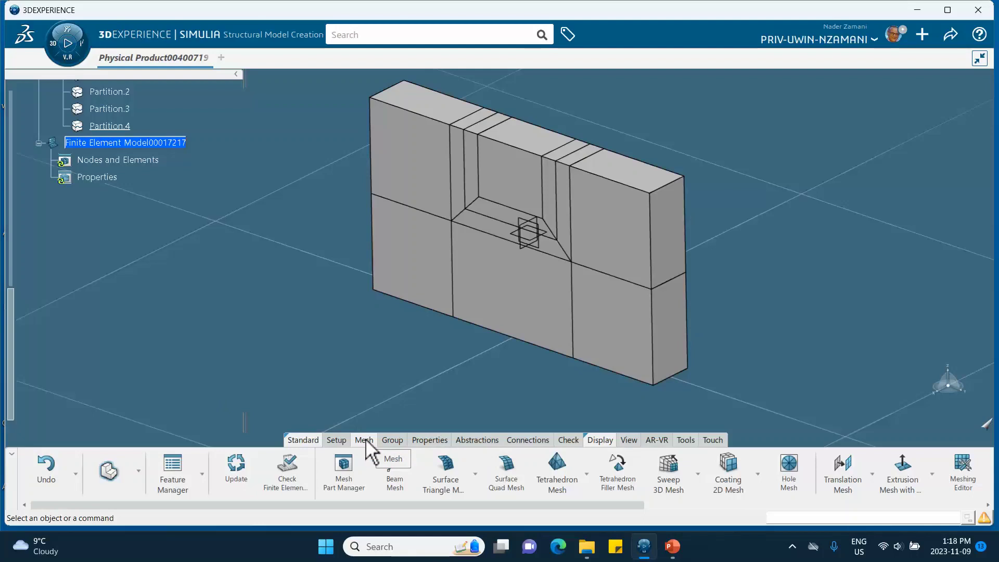
pyautogui.click(697, 473)
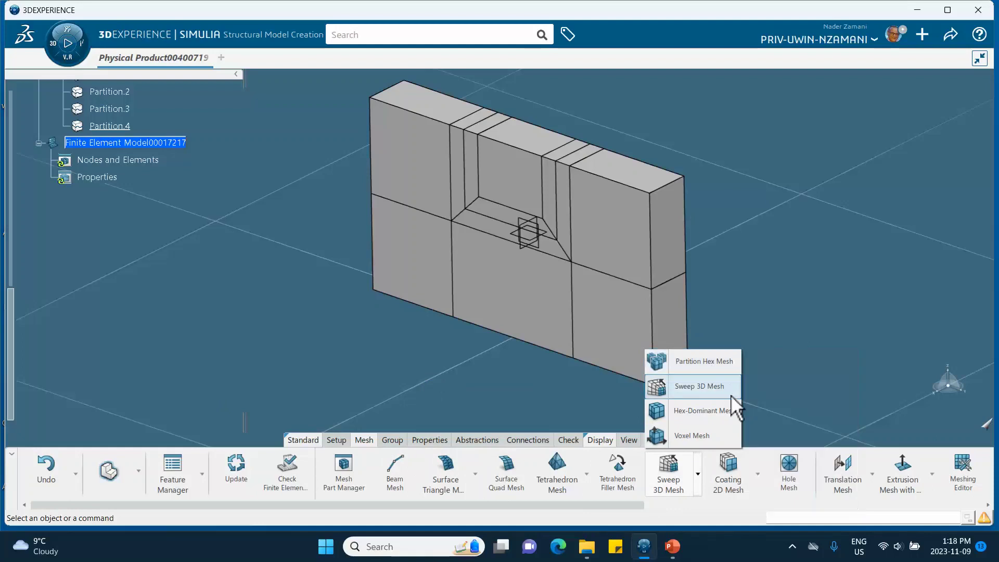
pyautogui.click(717, 364)
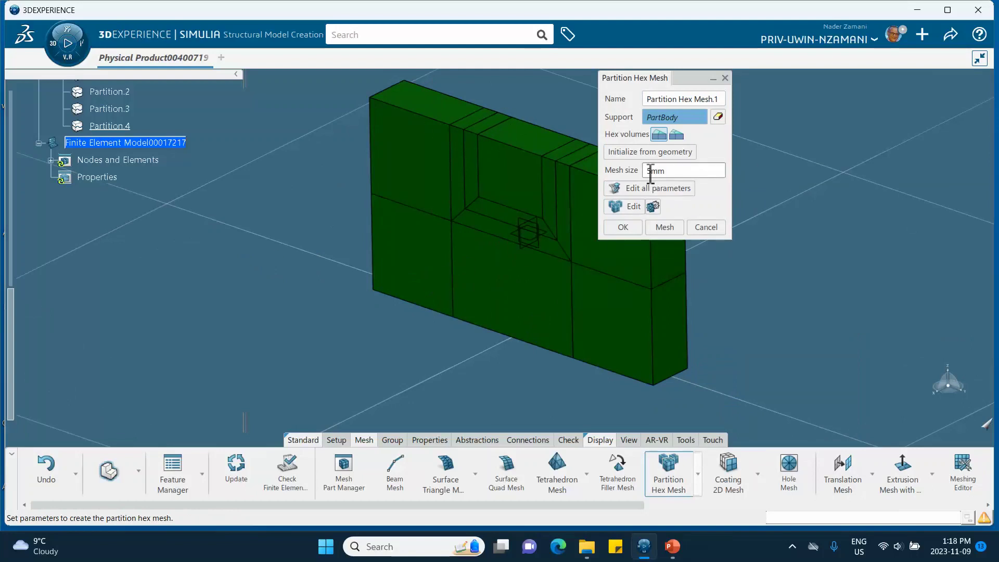
pyautogui.moveTo(545, 146); pyautogui.dragTo(446, 173, button='middle')
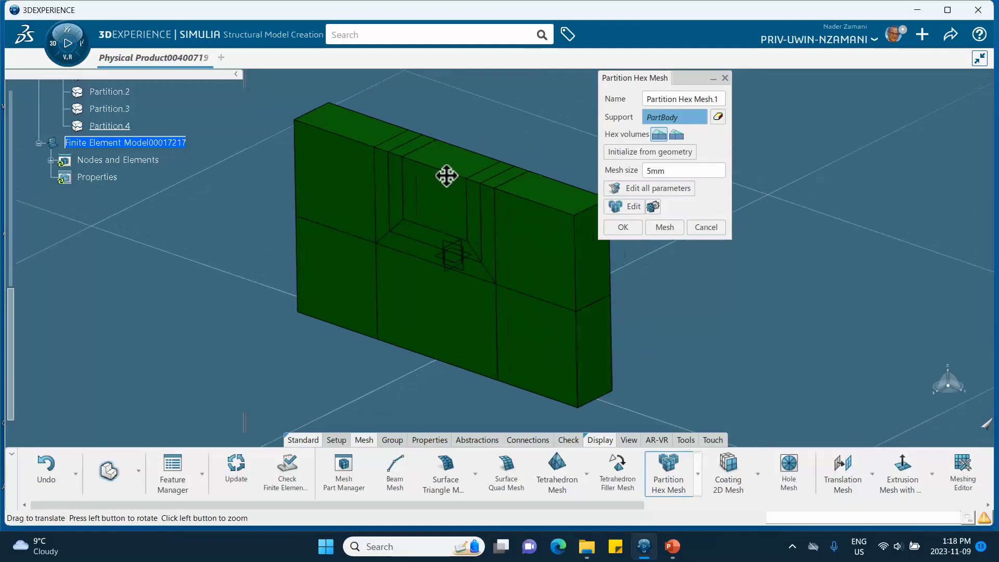
pyautogui.click(657, 226)
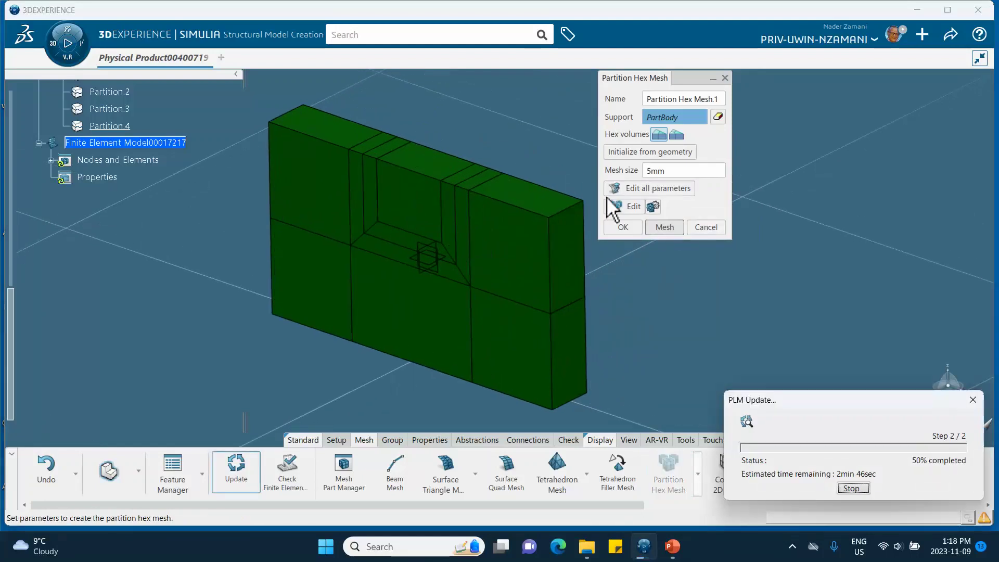
pyautogui.click(623, 227)
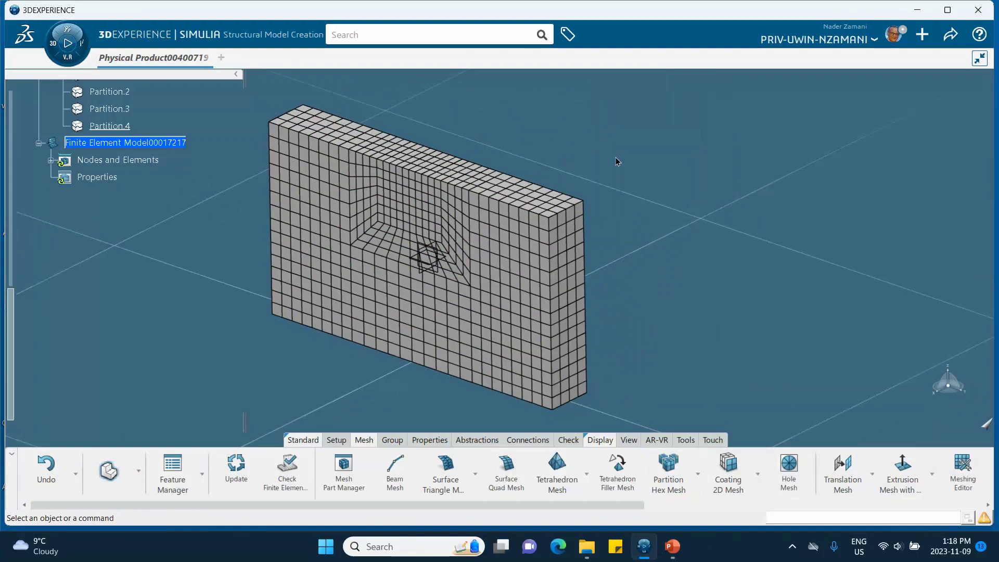
pyautogui.moveTo(622, 176); pyautogui.dragTo(650, 218, button='middle')
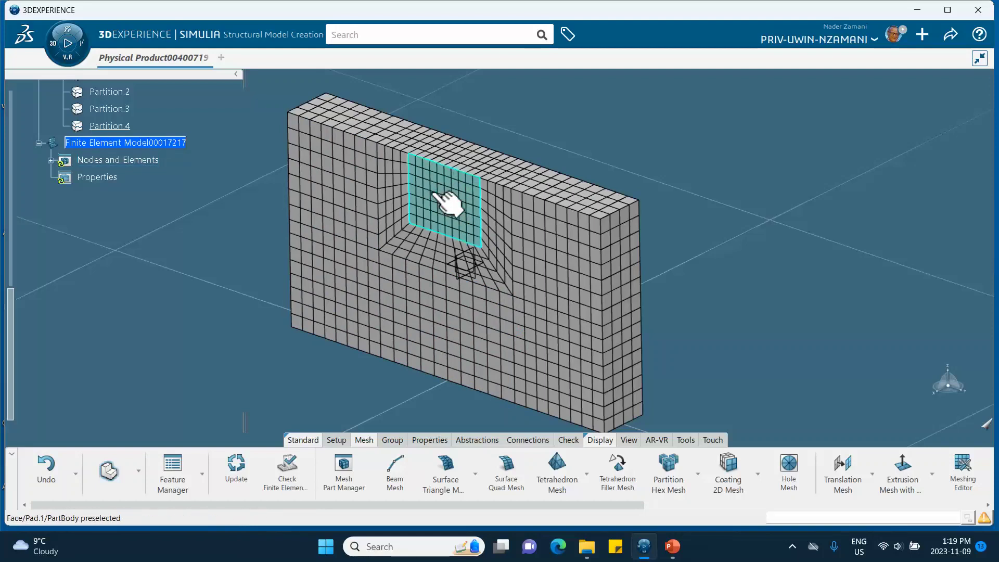
# Step: Switch to the PowerPoint presentation and review slides 1 to 4 on the partitioning differences between Abaqus/CAE and 3DEXPERIENCE
pyautogui.click(668, 550)
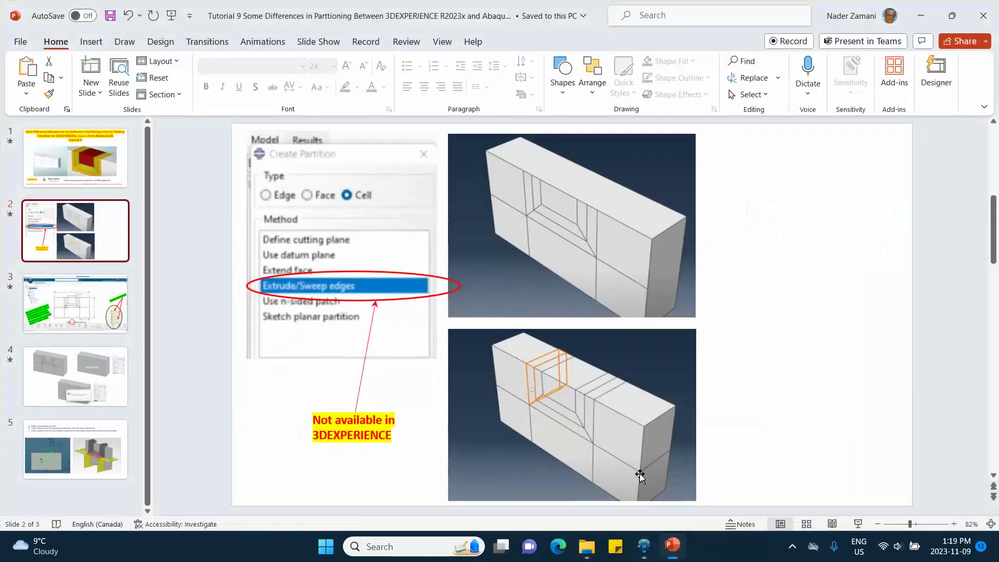
pyautogui.click(41, 161)
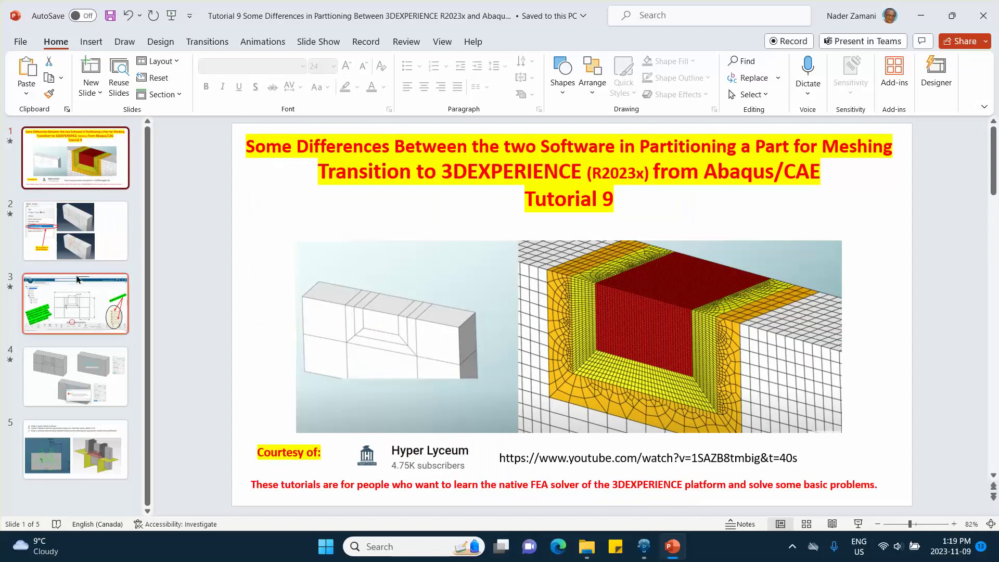
pyautogui.click(78, 229)
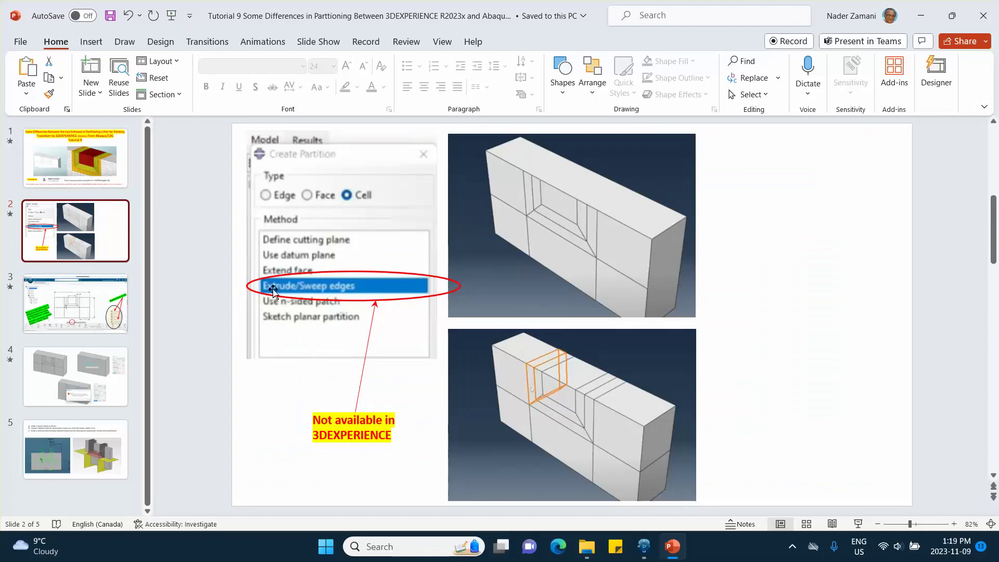
pyautogui.click(79, 324)
pyautogui.click(83, 375)
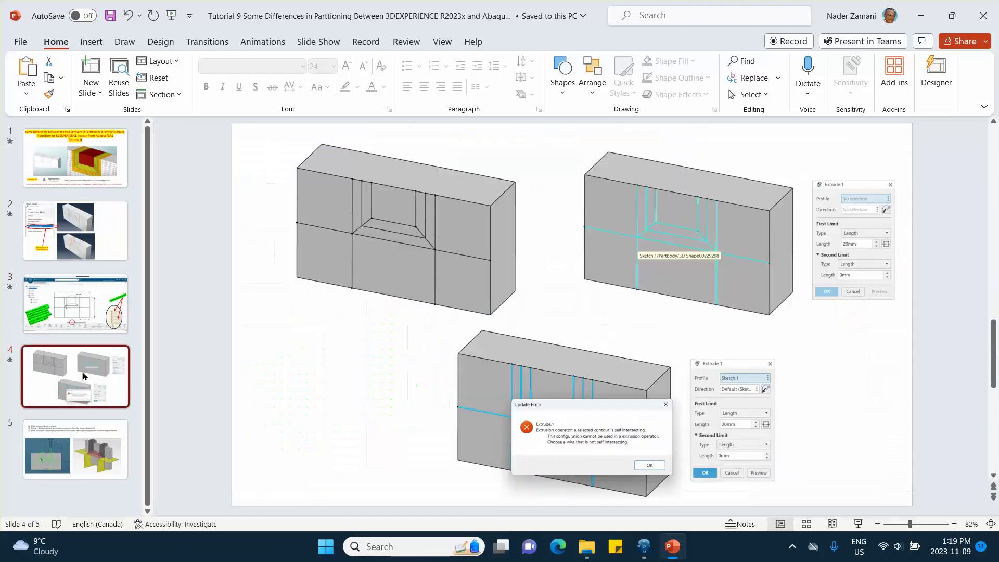